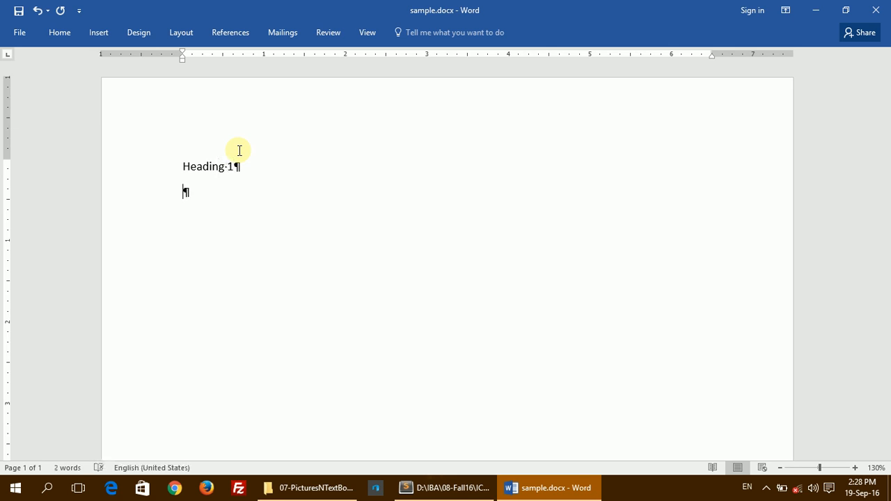
Step: Add the lines "Heading 2" and "Heading 3" as separate paragraphs below "Heading 1"
text(Heading 2)
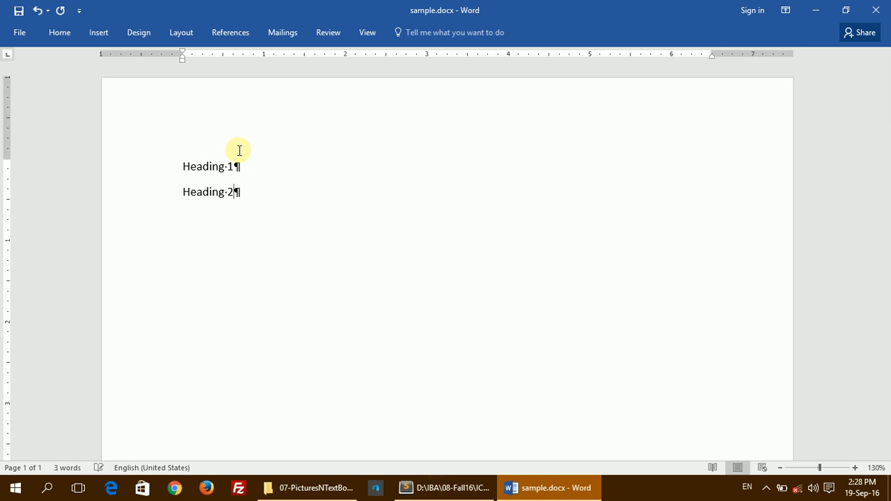
key(Return)
text(Heading 3)
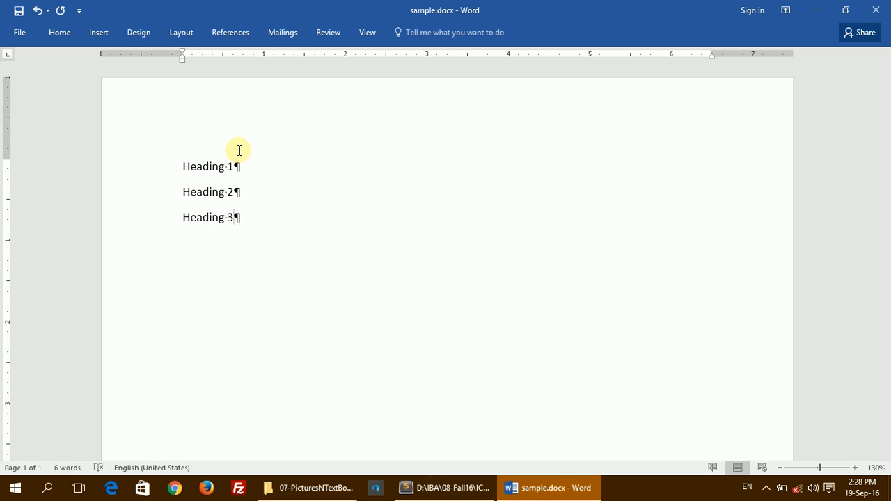
Step: Apply the Heading 1 style to all three heading lines in the document
key(ctrl+a)
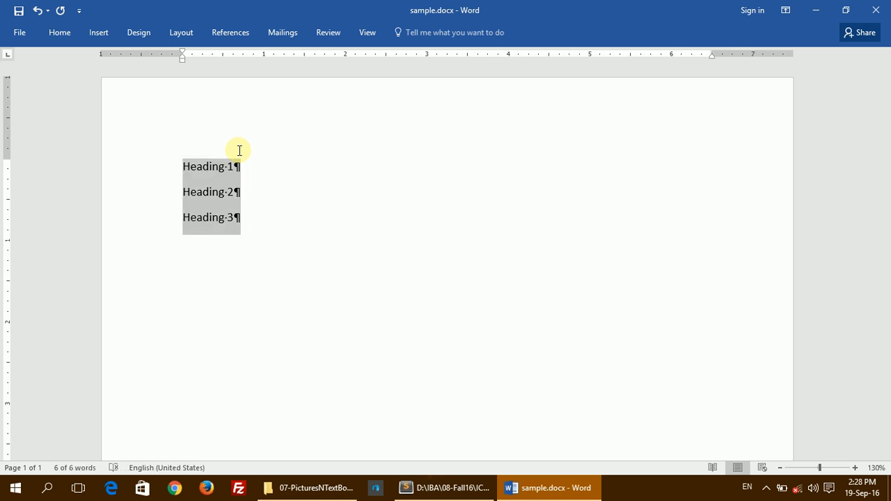
click(53, 37)
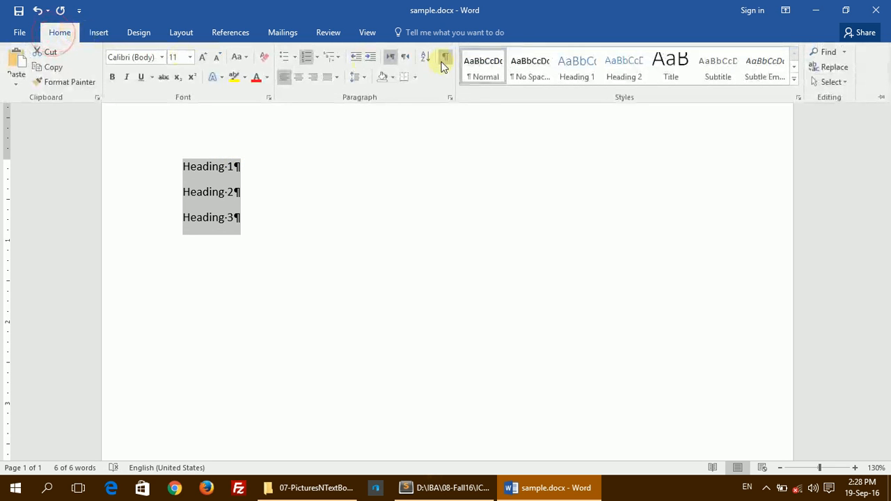
click(583, 73)
click(759, 185)
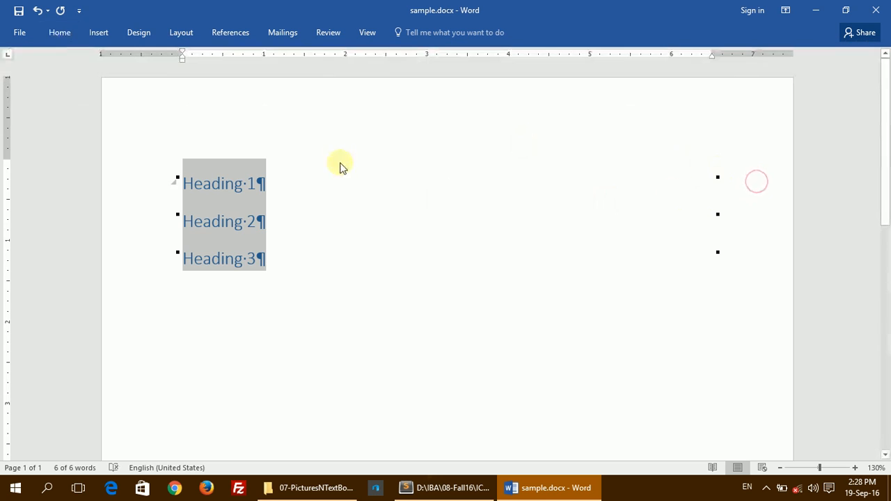
Step: Generate sample text under "Heading 1" with =rand(15,5)
click(315, 186)
key(Return)
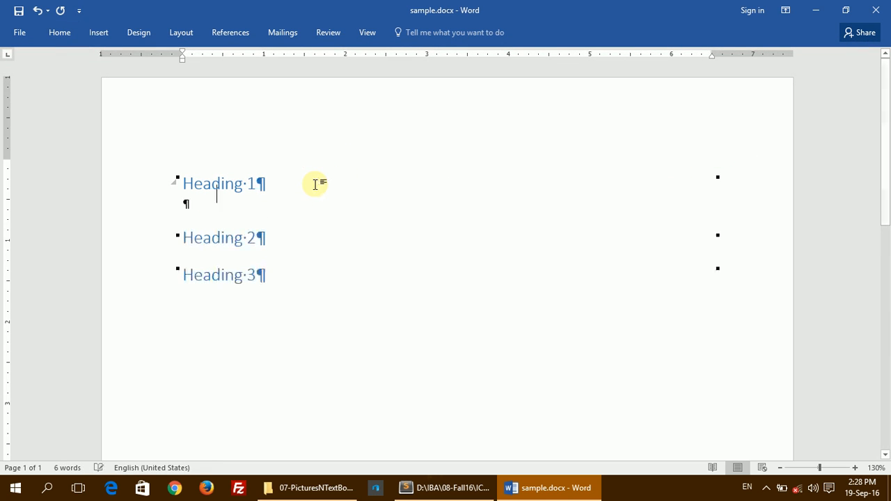
text(=)
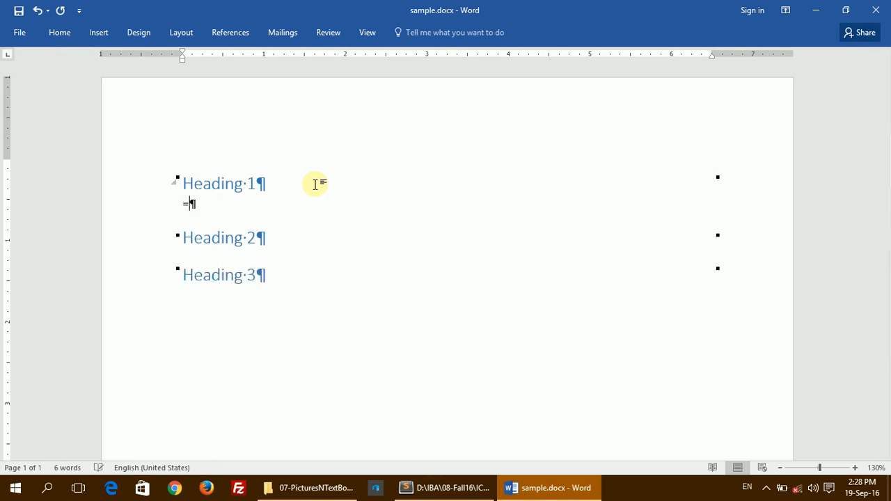
text(rand(15)
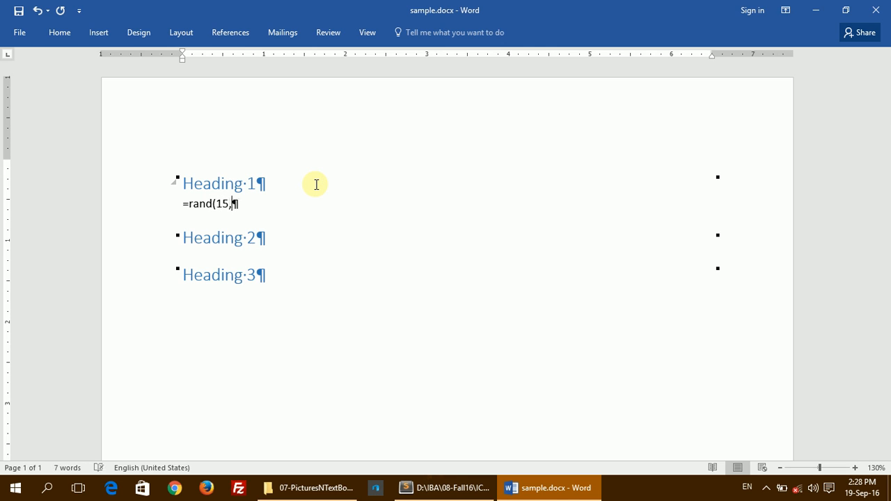
text(,5))
key(Return)
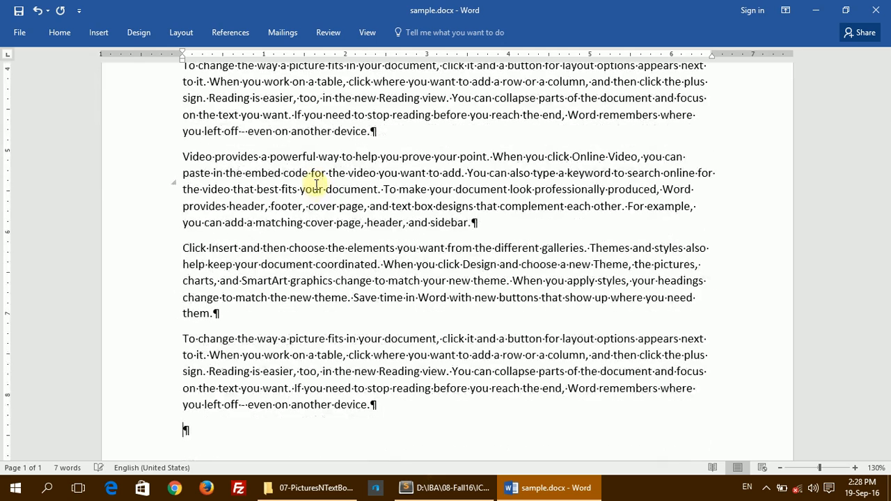
Step: Generate sample text under "Heading 2" with =rand(10,6)
scroll(225, 225, down, 5)
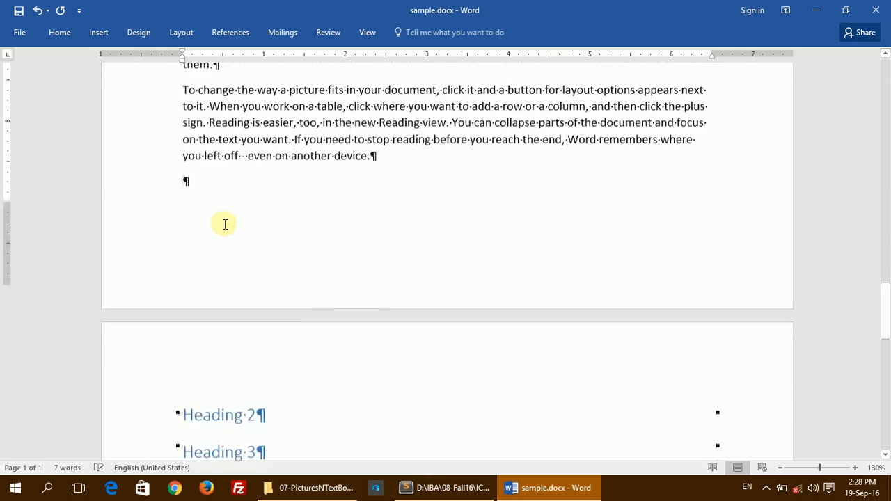
scroll(234, 260, down, 1)
click(299, 278)
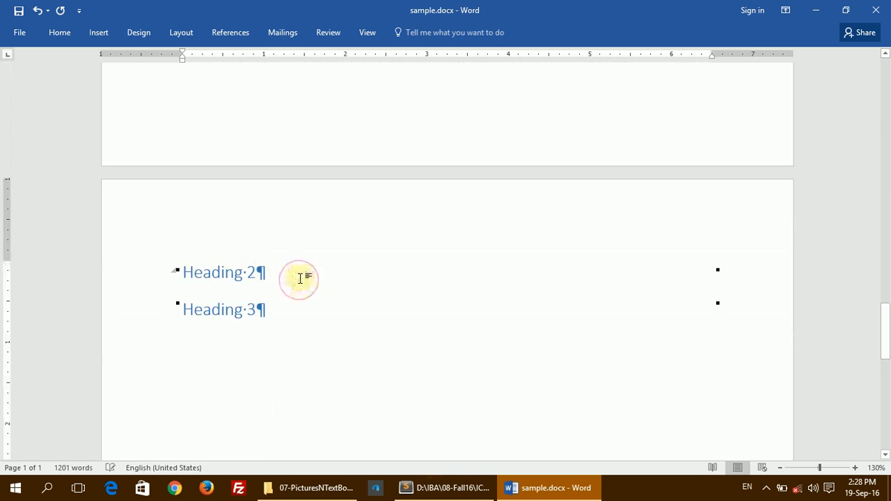
key(Return)
text(=rand)
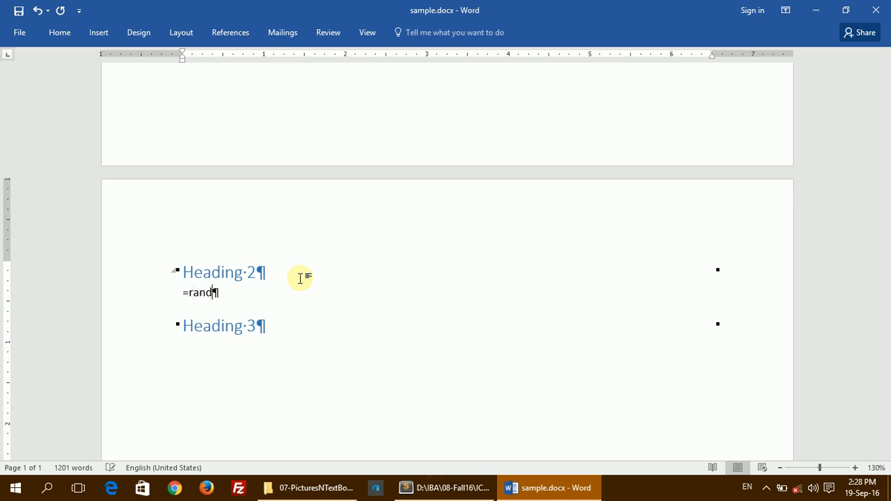
text((10,6))
key(Return)
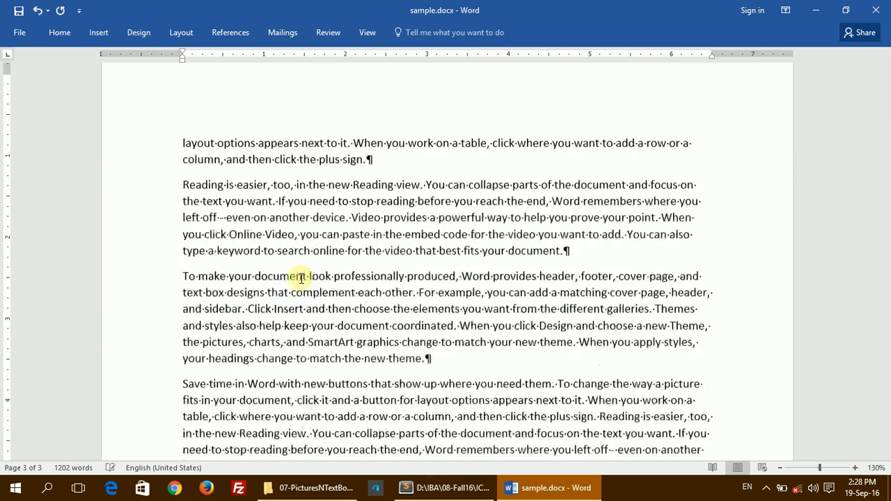
Step: Generate sample text under "Heading 3" with =rand(5,15) and save the document
click(295, 272)
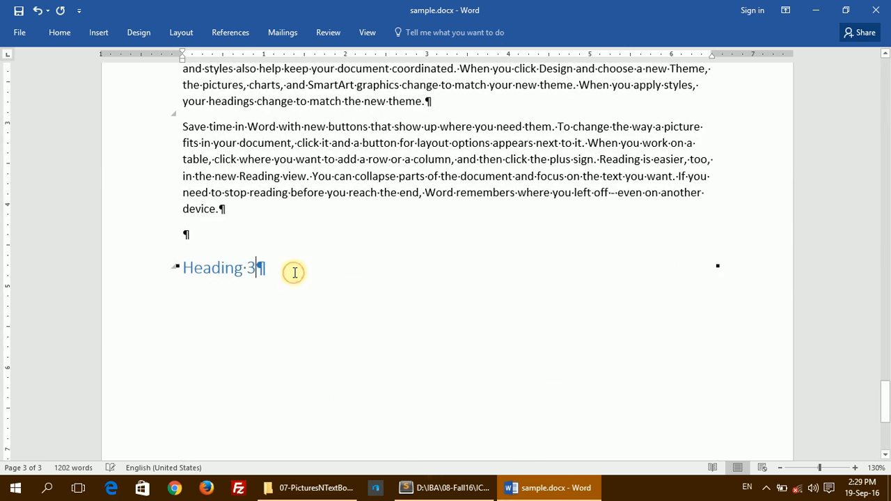
key(Return)
text(=ra)
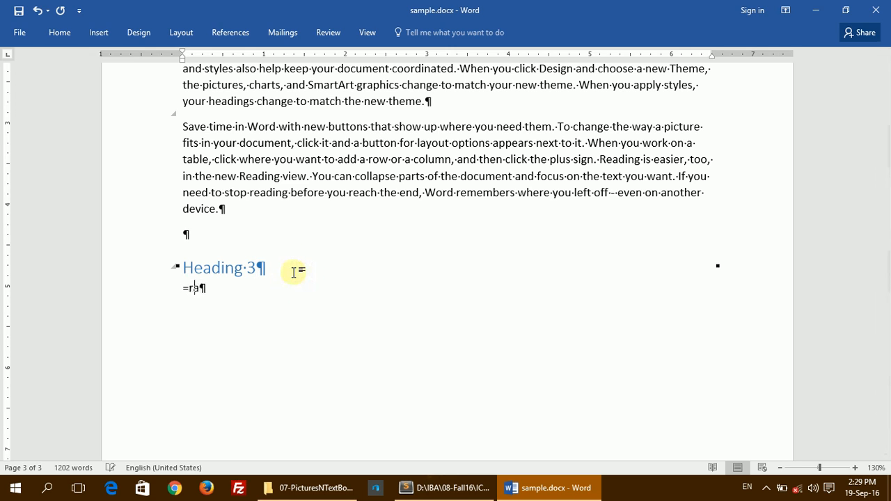
text(nd(5)
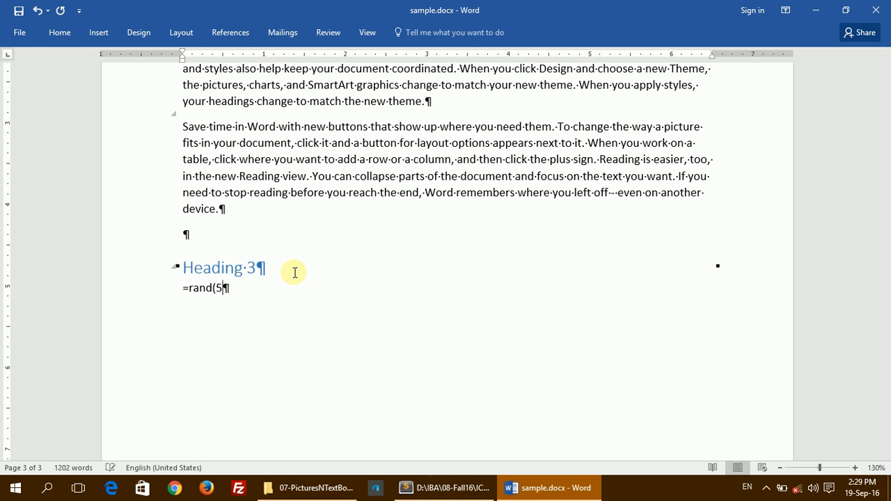
text(,15))
key(Return)
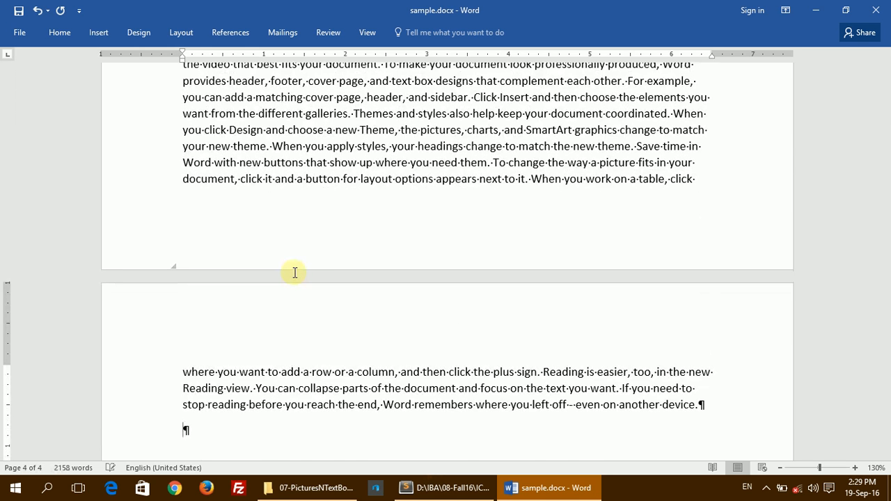
key(ctrl+s)
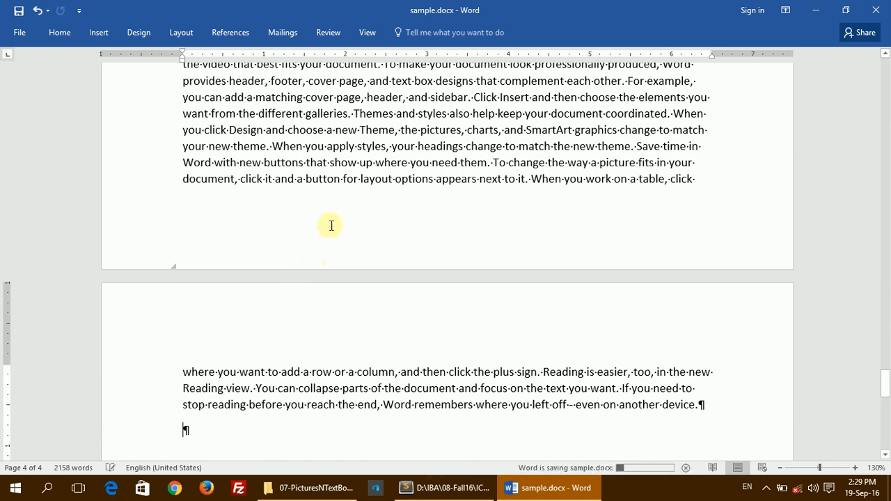
Step: Review the pages of the document at a reduced zoom, checking the three headings and the sample text beneath them
ctrl+scroll(294, 249, down, 6)
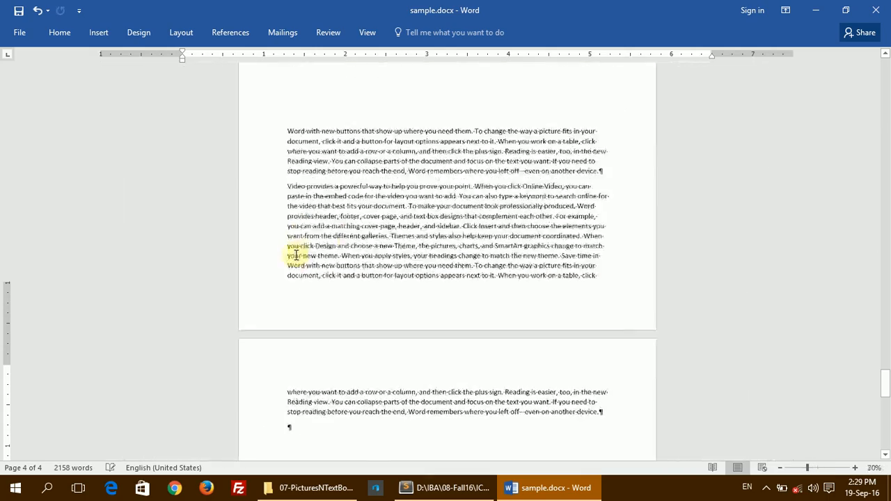
scroll(326, 278, down, 5)
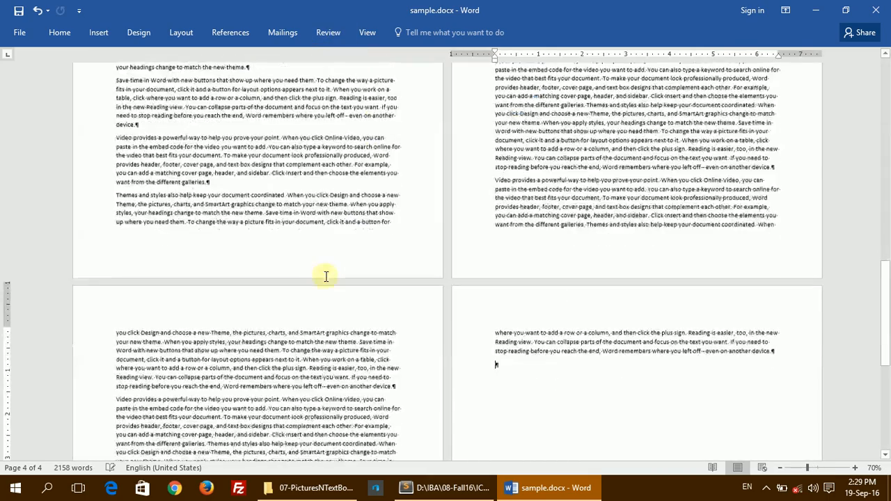
scroll(326, 278, up, 15)
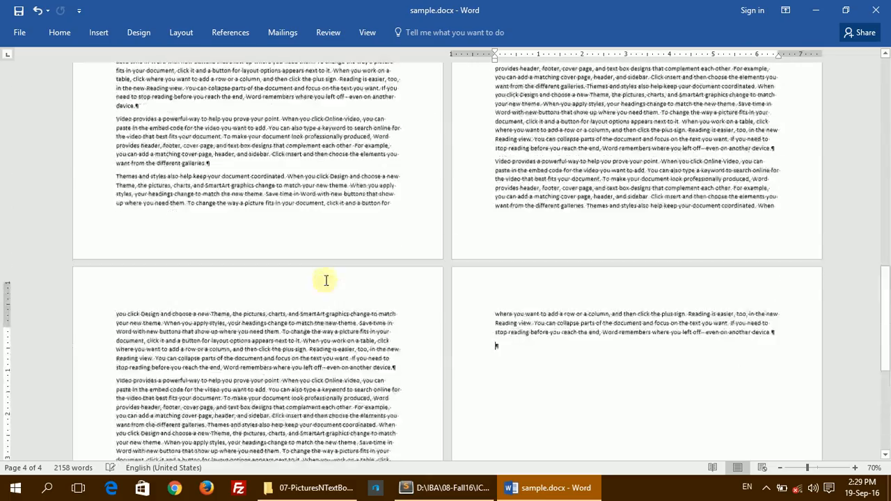
scroll(326, 279, up, 10)
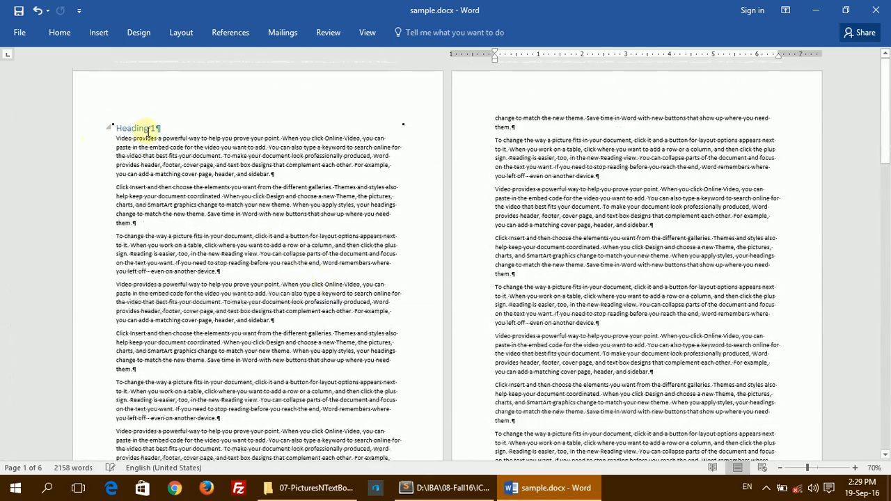
scroll(164, 157, down, 5)
scroll(177, 169, down, 8)
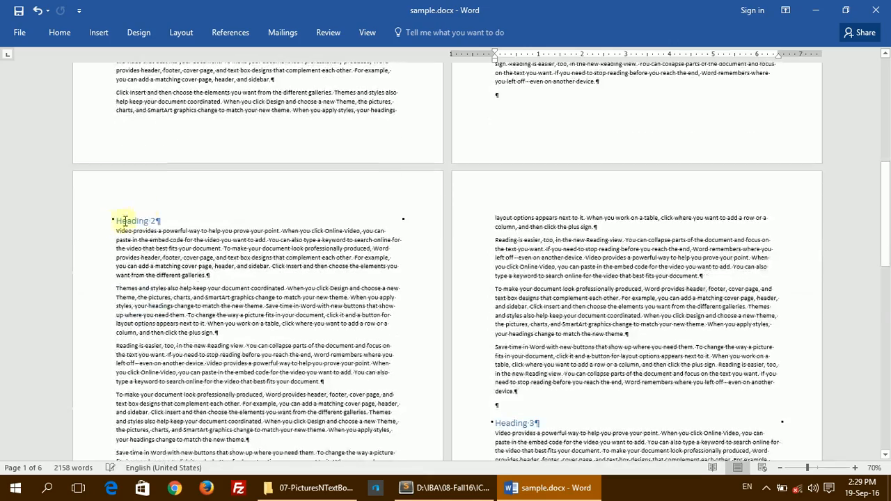
scroll(238, 239, down, 2)
scroll(238, 239, down, 1)
scroll(515, 282, down, 10)
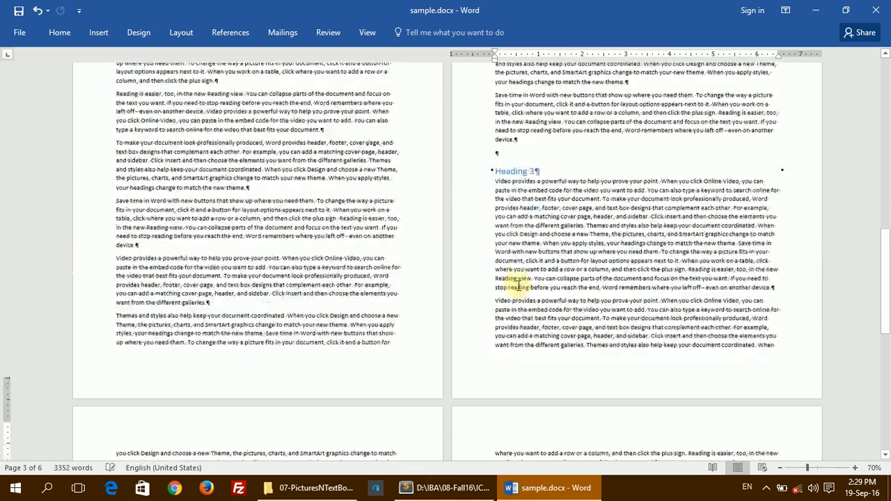
scroll(364, 260, down, 5)
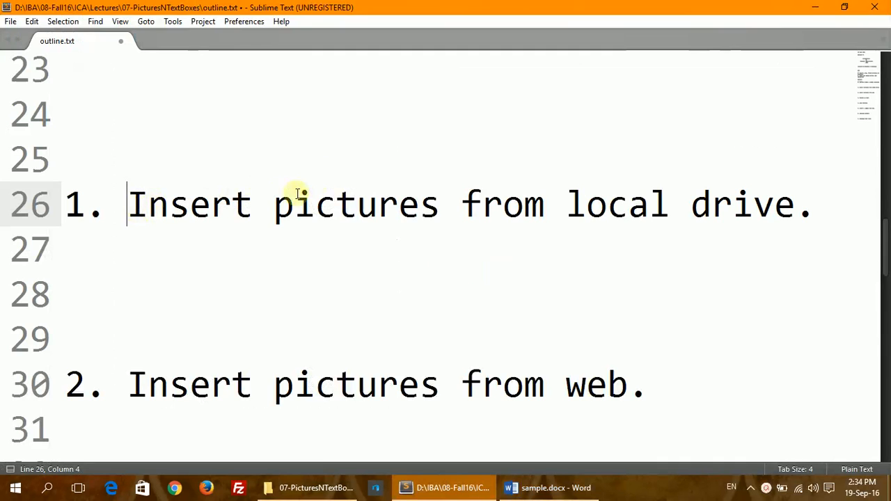
Step: Switch to sample.docx in Word and insert the picture 02.jpg from D:\IBA\08-Fall16\ICA\Lectures\07-PicturesNTextBoxes\images before the "Heading 1" text
click(550, 488)
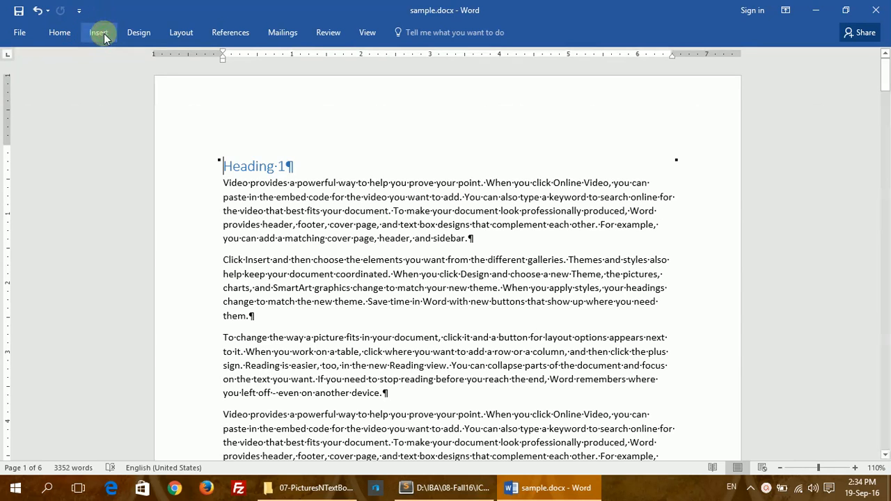
click(104, 33)
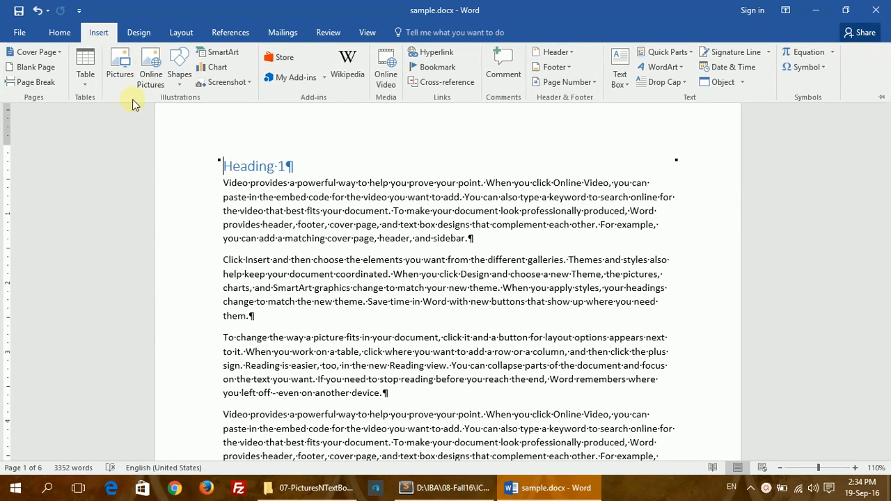
click(120, 64)
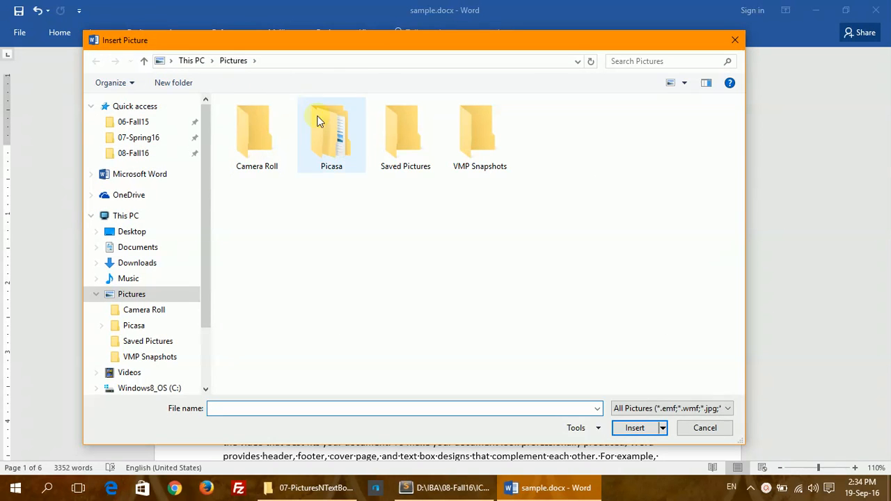
click(138, 153)
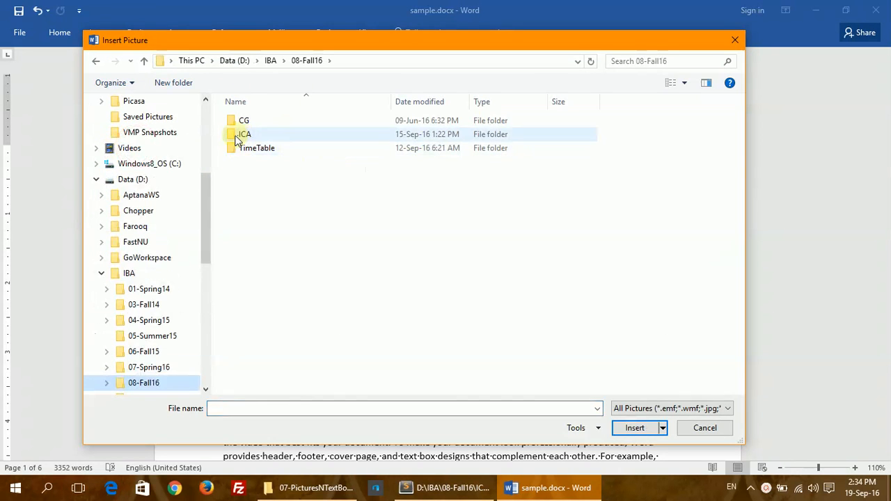
double_click(237, 134)
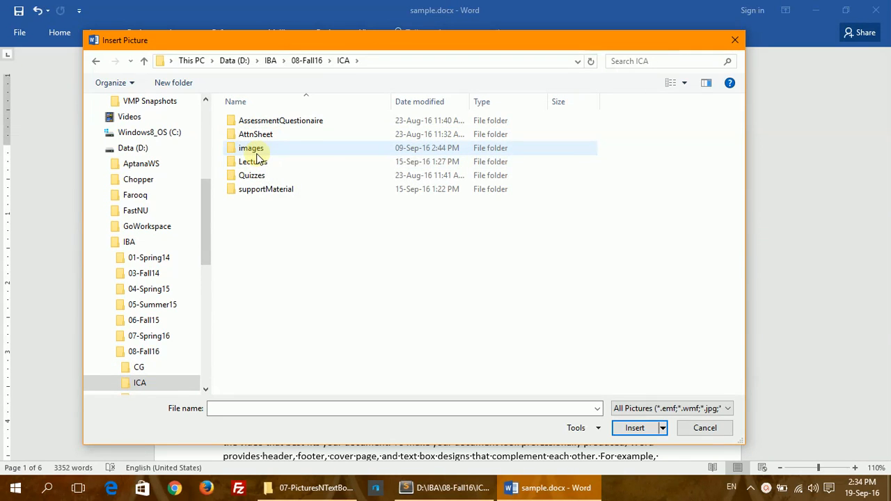
double_click(254, 162)
double_click(267, 202)
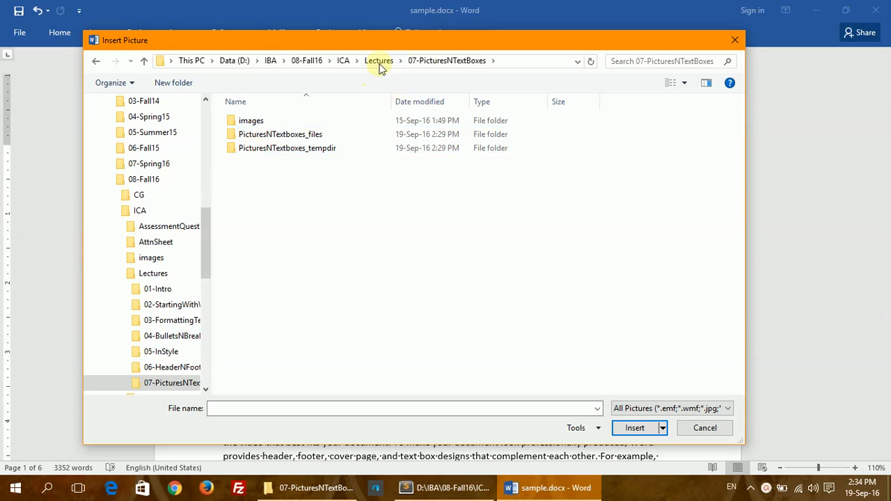
click(262, 124)
double_click(263, 124)
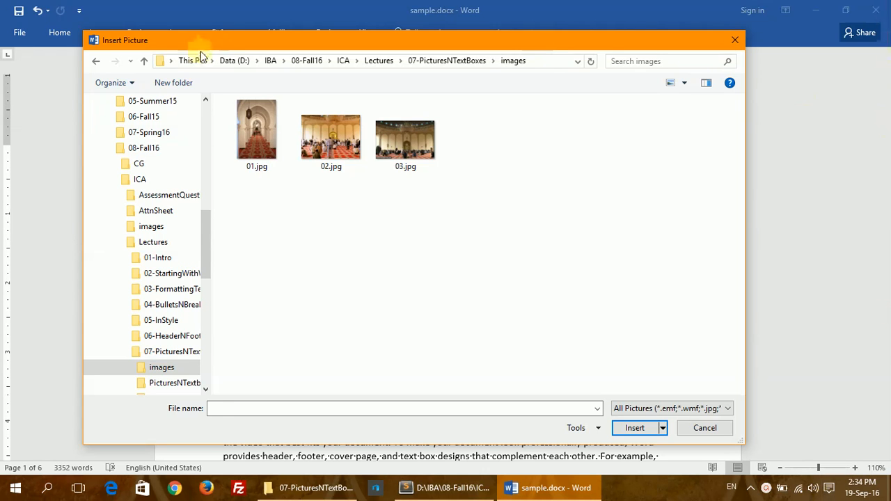
click(331, 158)
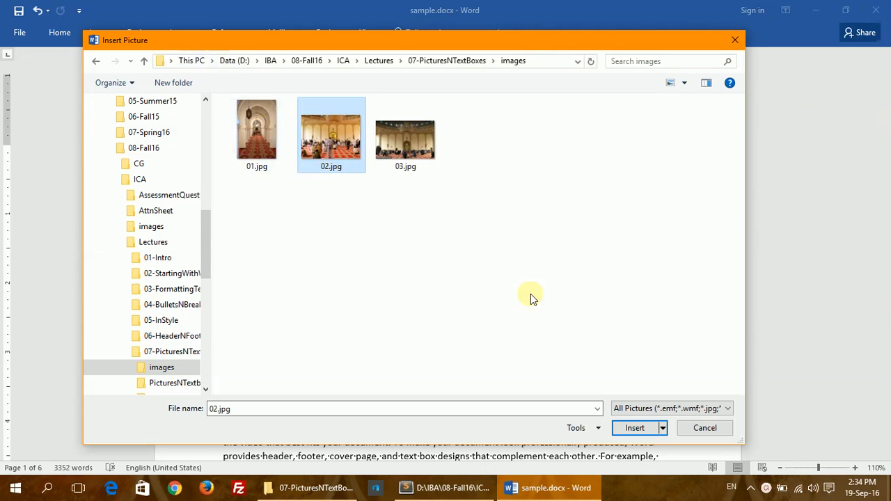
click(635, 428)
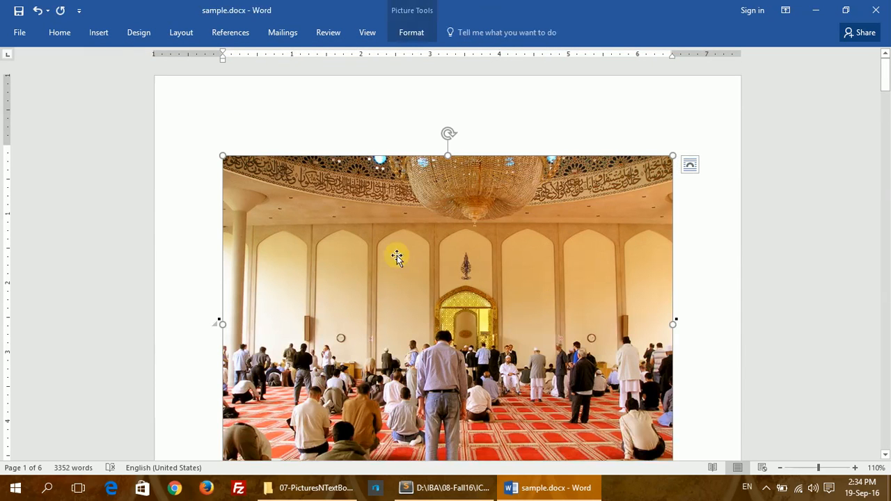
scroll(358, 278, down, 3)
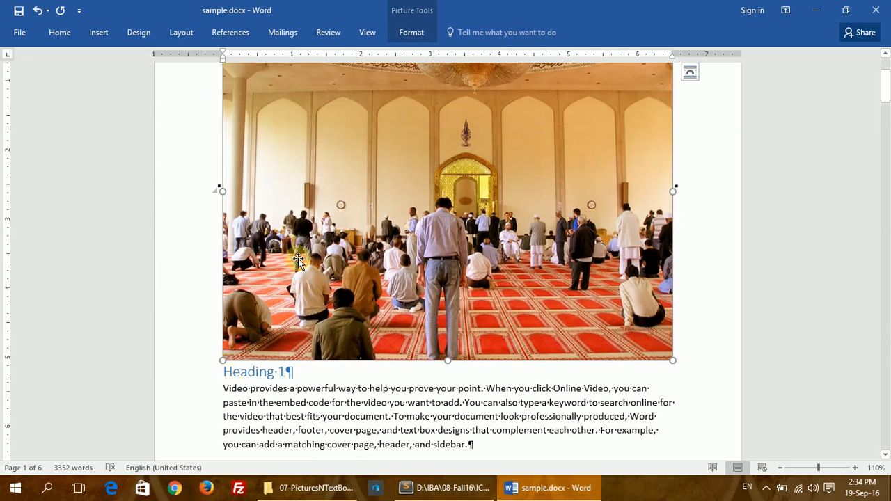
Step: Shrink the picture above "Heading 1" proportionally to about 3.4 inches wide
scroll(301, 250, up, 3)
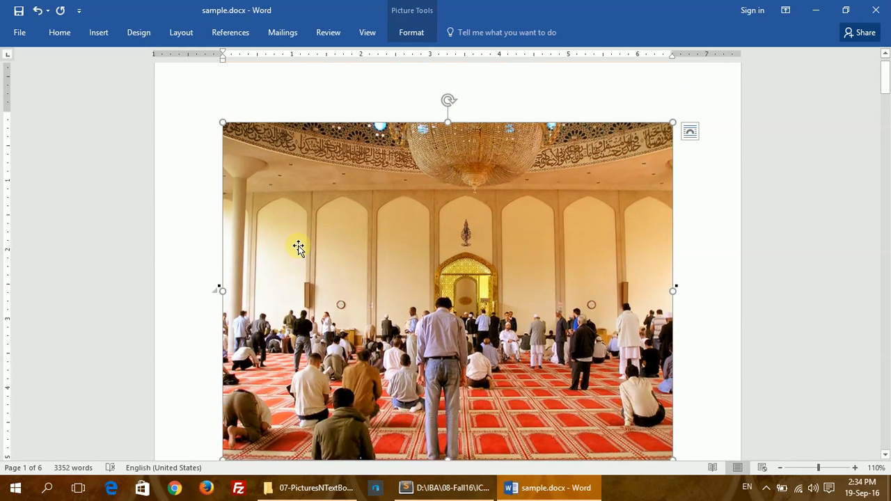
scroll(298, 248, down, 2)
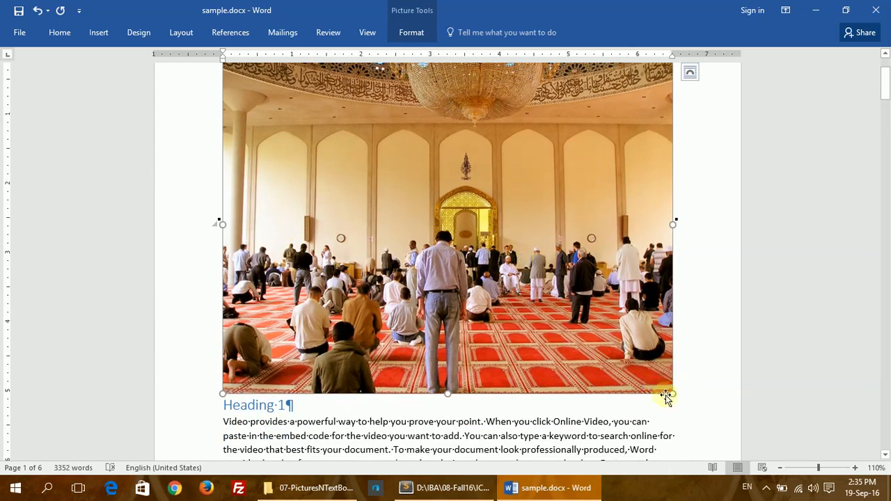
drag(667, 395, 458, 232)
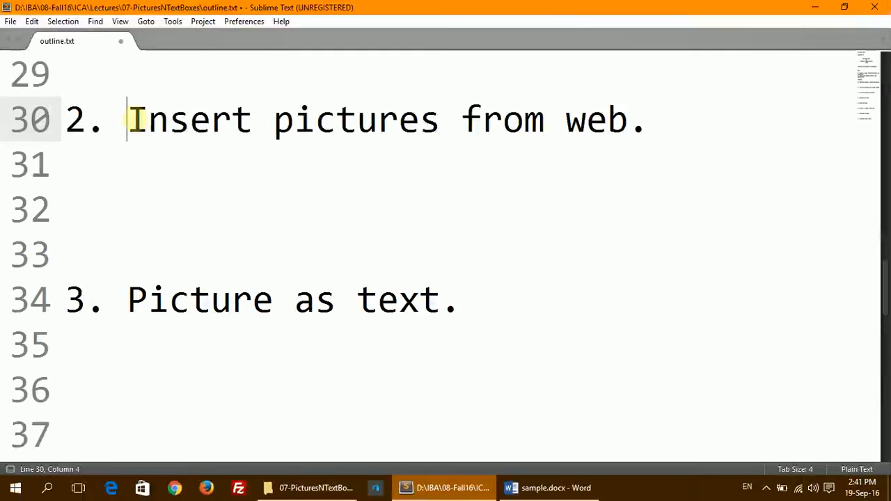
Step: Highlight "Insert pictures from web." in outline.txt, switch to sample.docx in Word, and search Bing Image Search for "mosque" as an online picture
drag(127, 120, 678, 119)
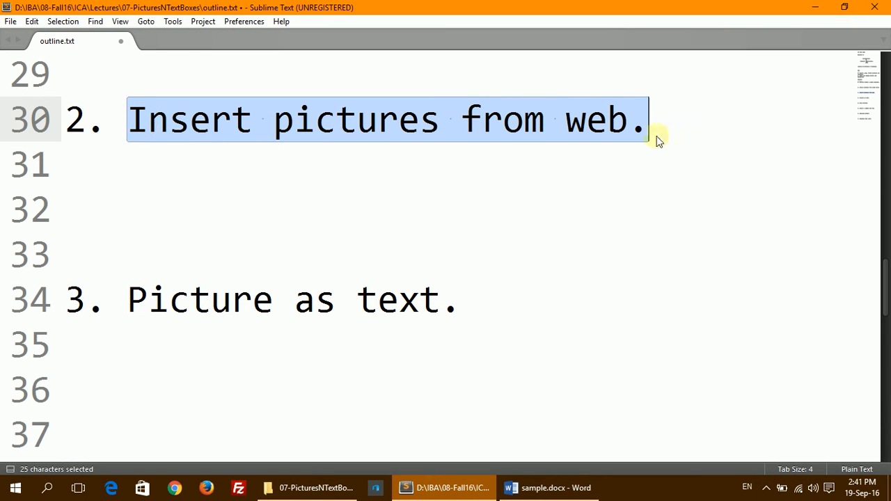
click(550, 487)
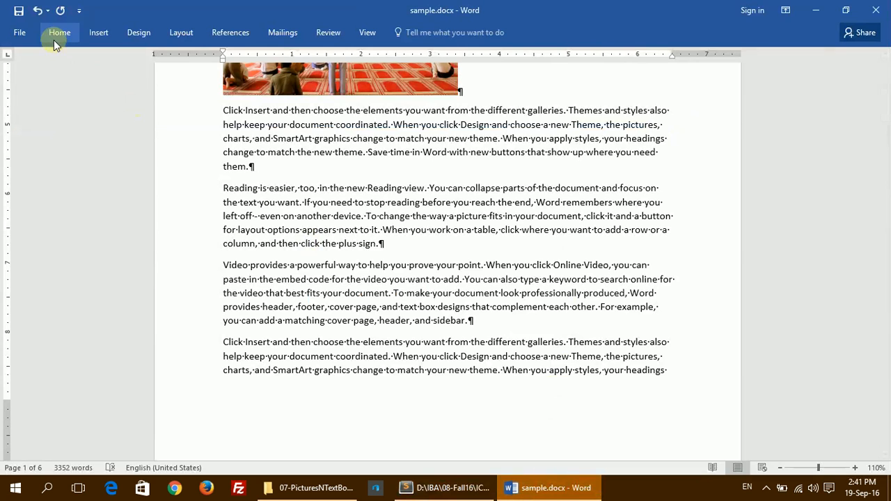
click(97, 35)
double_click(97, 32)
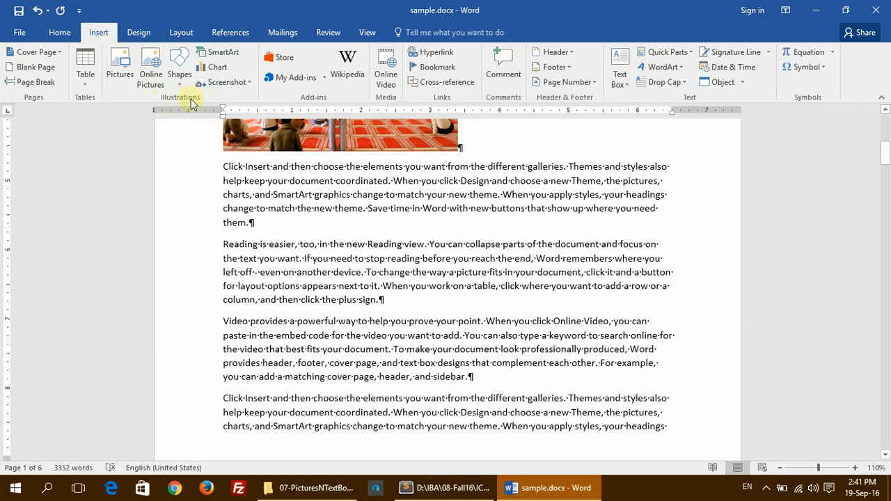
click(146, 82)
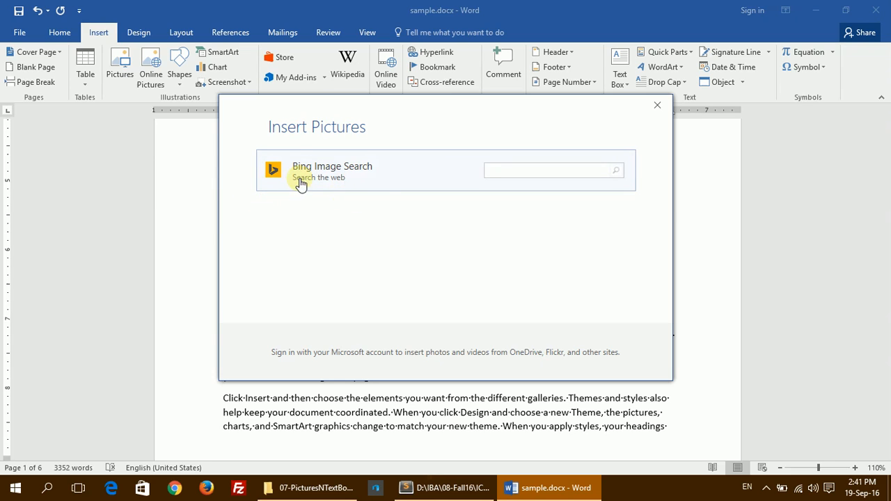
click(524, 164)
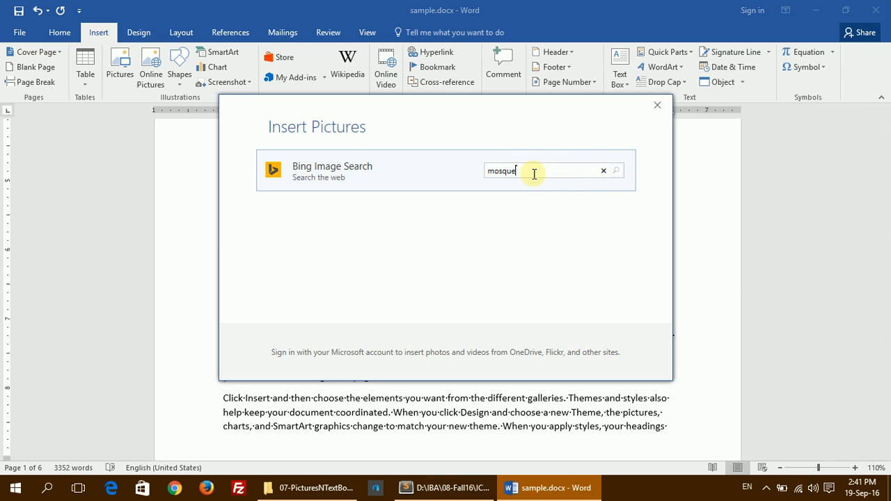
key(Return)
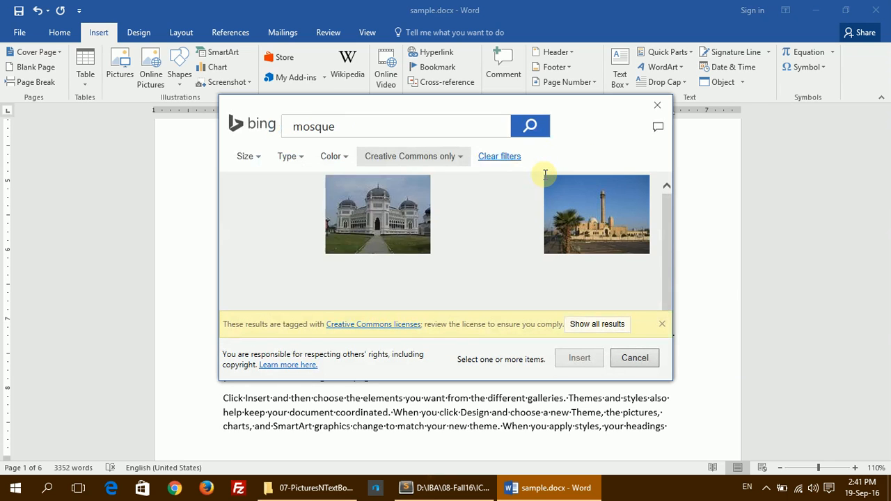
Step: Insert the sunset photo of the domed mosque with tall minarets from the image search results
mouse_move(407, 263)
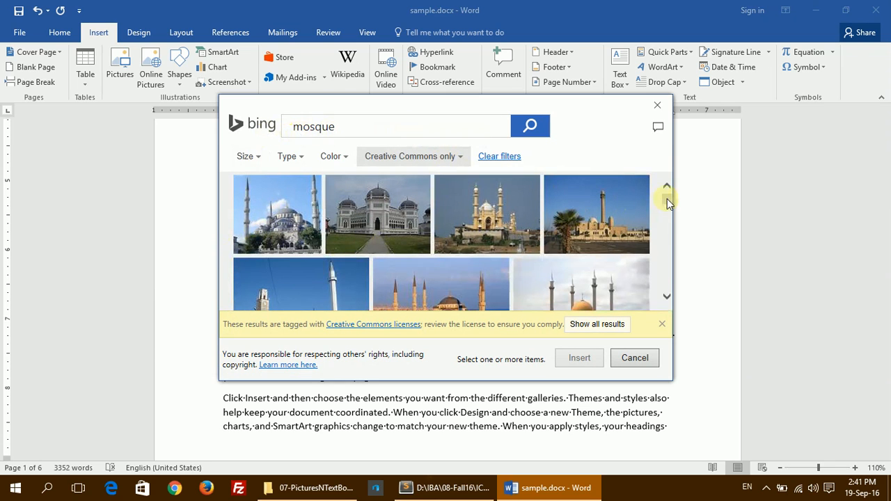
drag(667, 198, 670, 249)
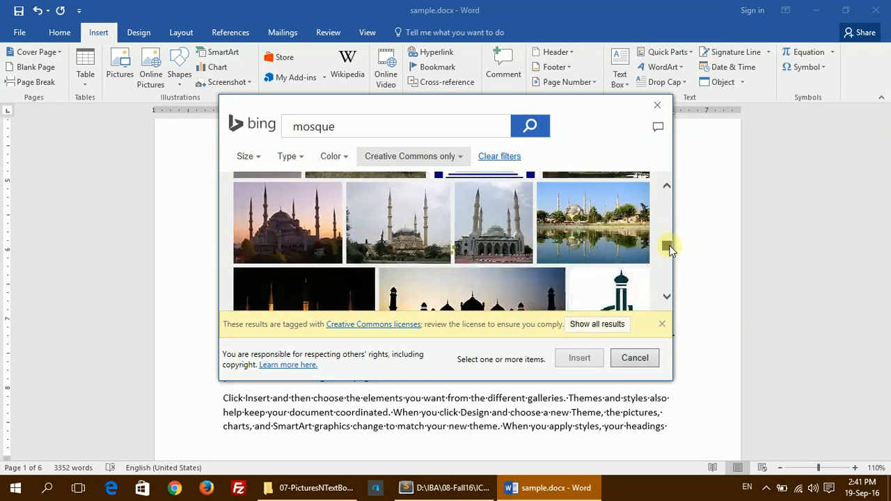
click(287, 210)
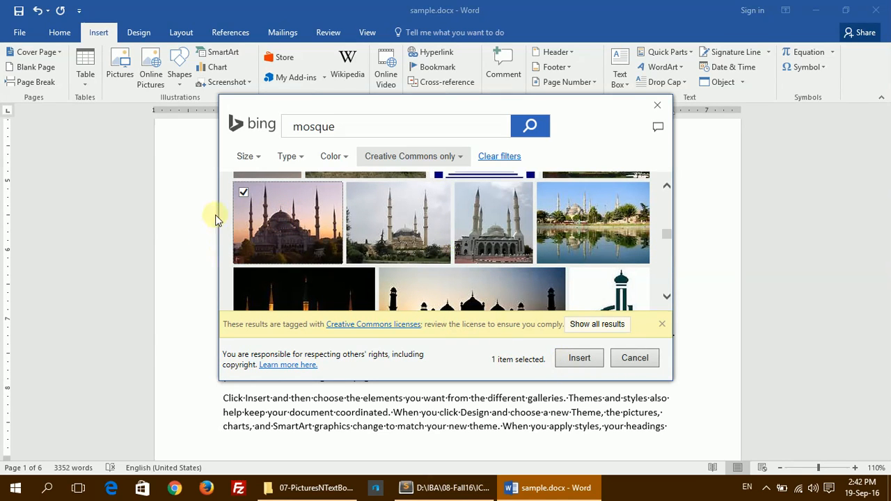
click(579, 358)
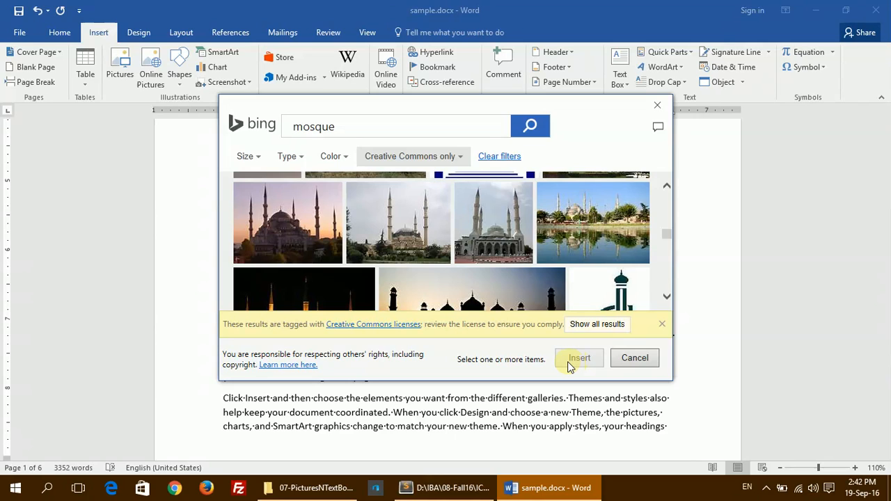
mouse_move(243, 202)
drag(558, 111, 631, 189)
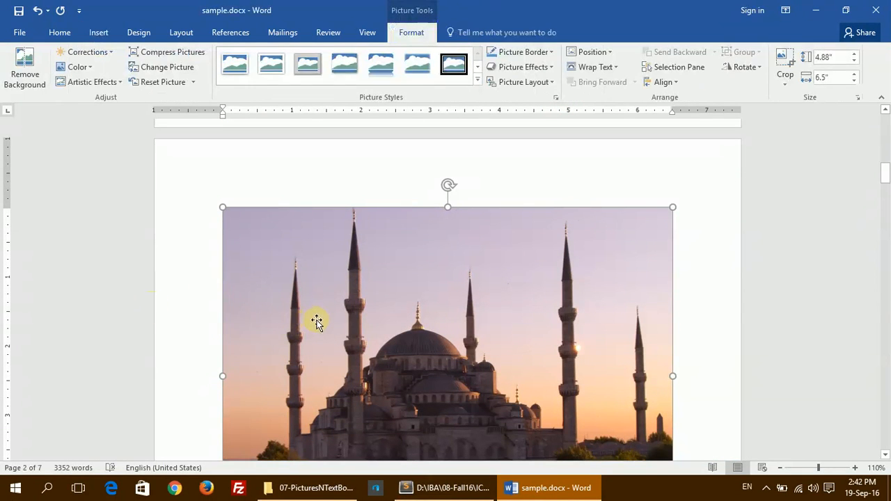
Step: Shrink the sunset mosque picture on page 2 proportionally to about 4.9 inches wide
scroll(317, 325, down, 3)
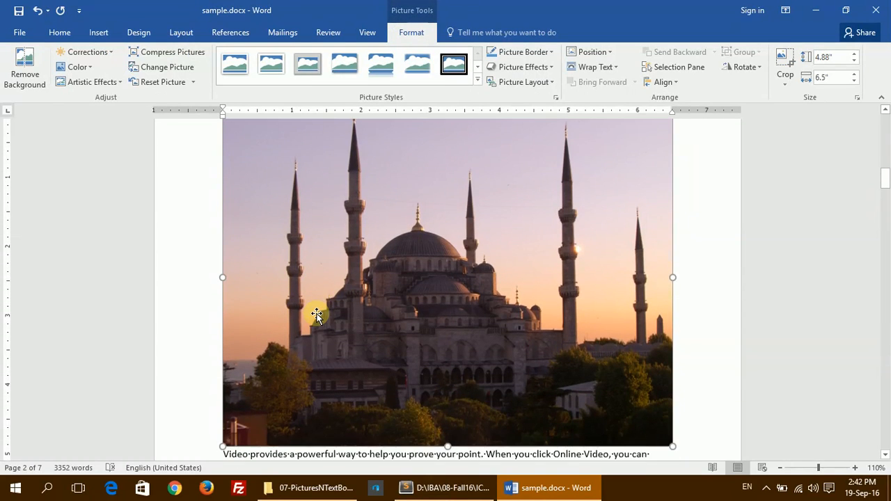
scroll(314, 313, up, 2)
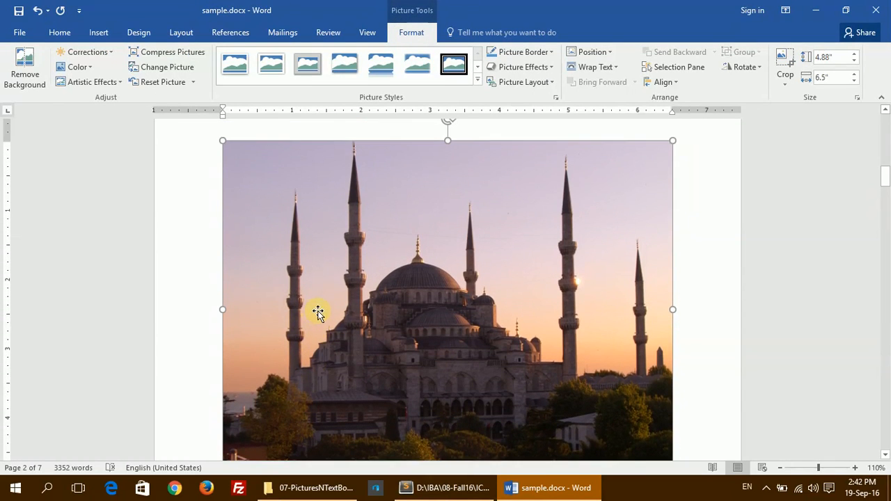
drag(673, 142, 513, 223)
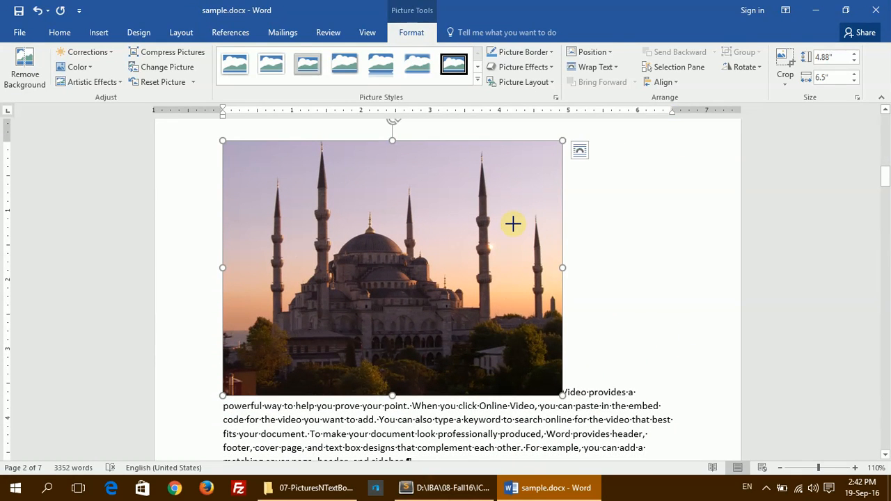
click(571, 388)
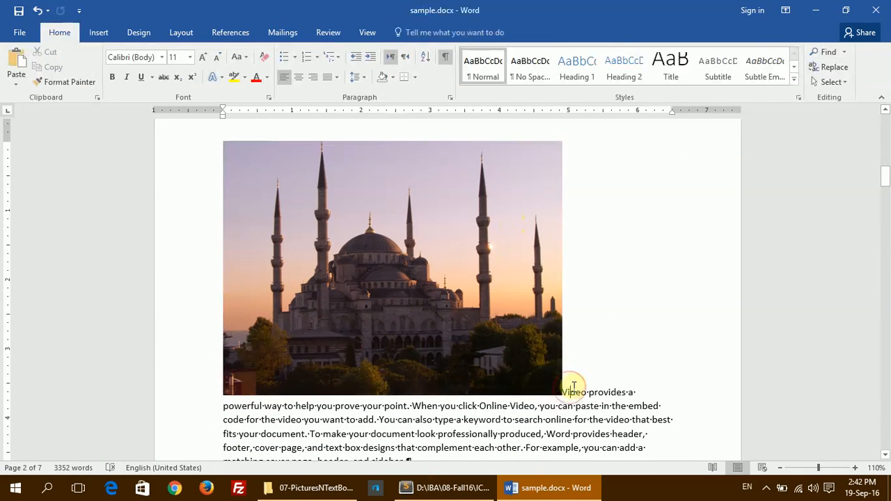
click(404, 304)
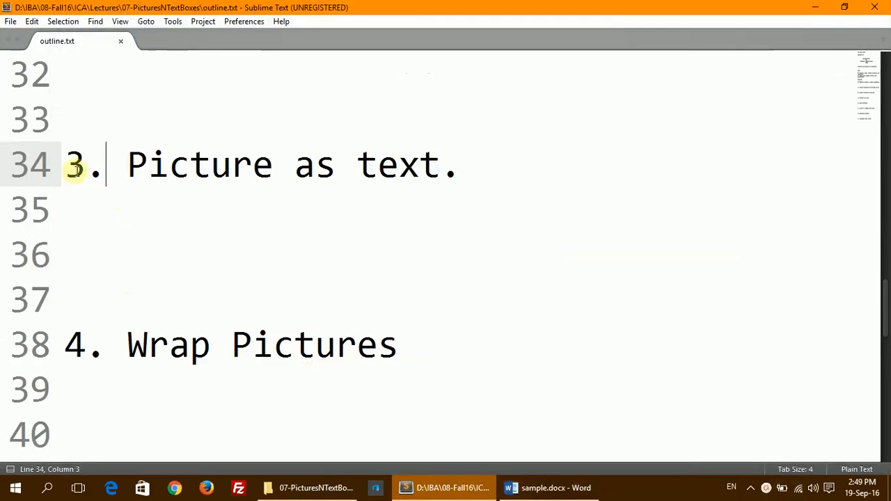
Step: Highlight "3. Picture as text." in outline.txt, switch to sample.docx, and delete the paragraph mark after the prayer hall picture to join the following paragraph
drag(66, 165, 509, 164)
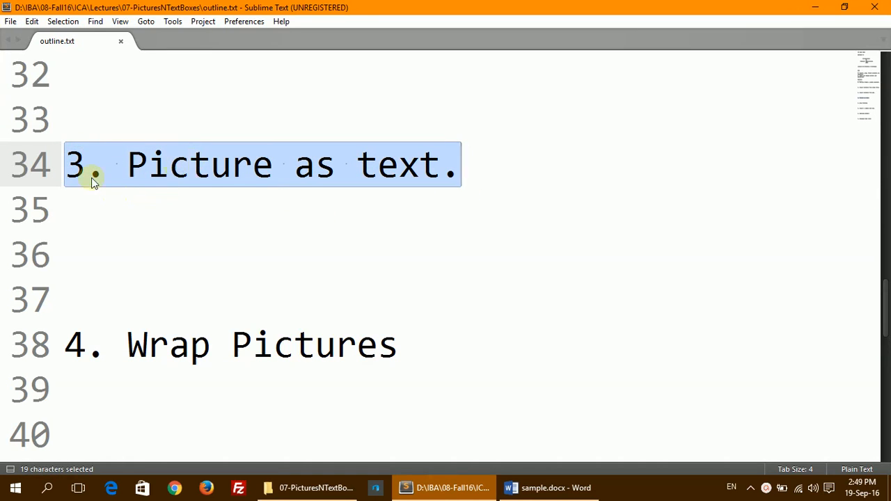
click(549, 488)
scroll(294, 367, down, 3)
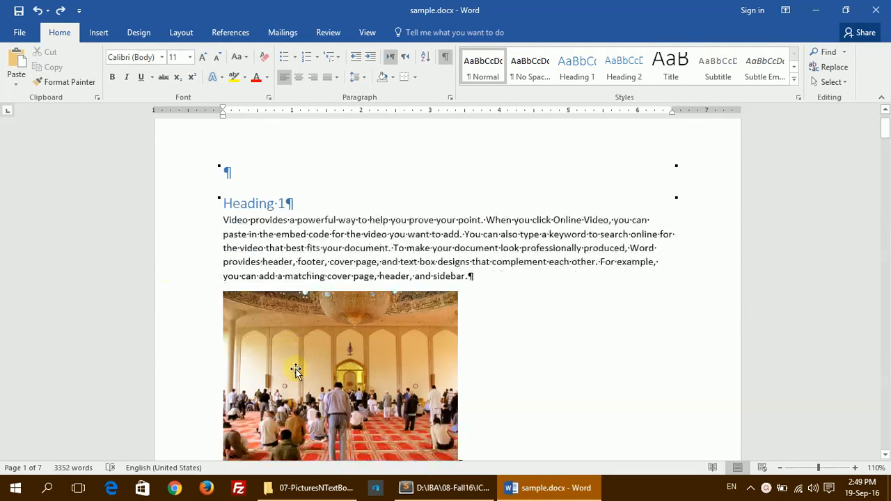
click(392, 297)
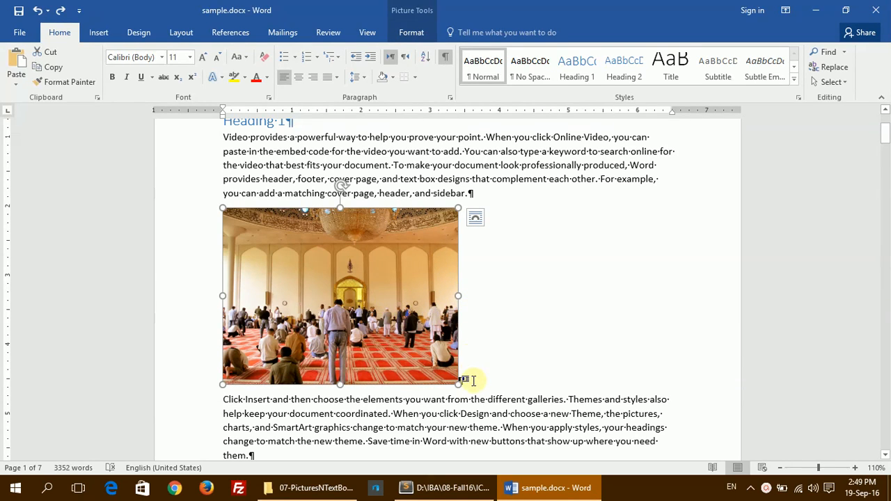
click(470, 380)
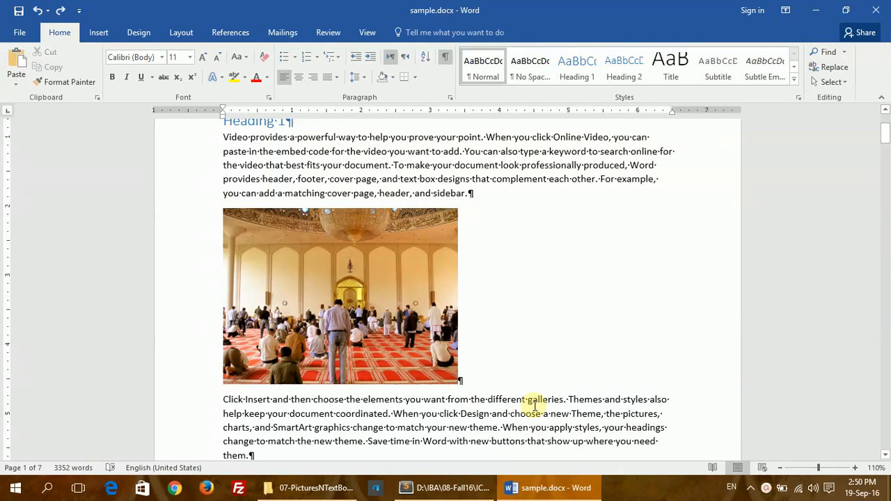
key(Delete)
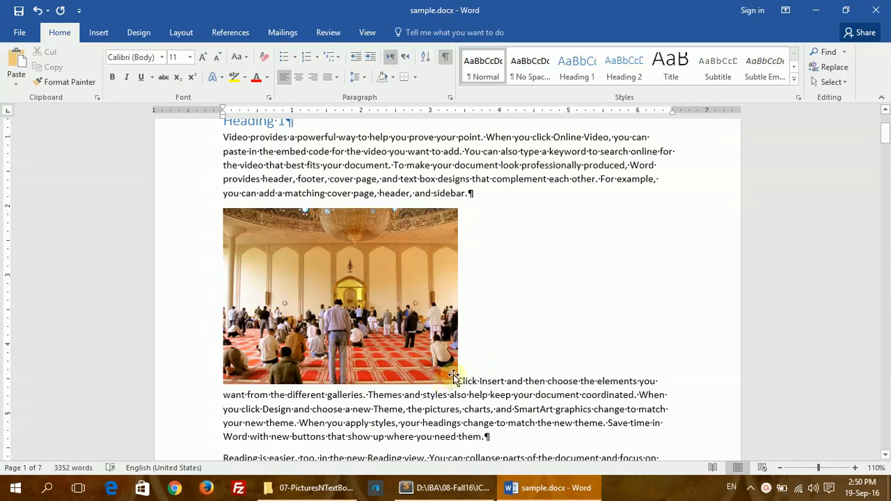
click(480, 380)
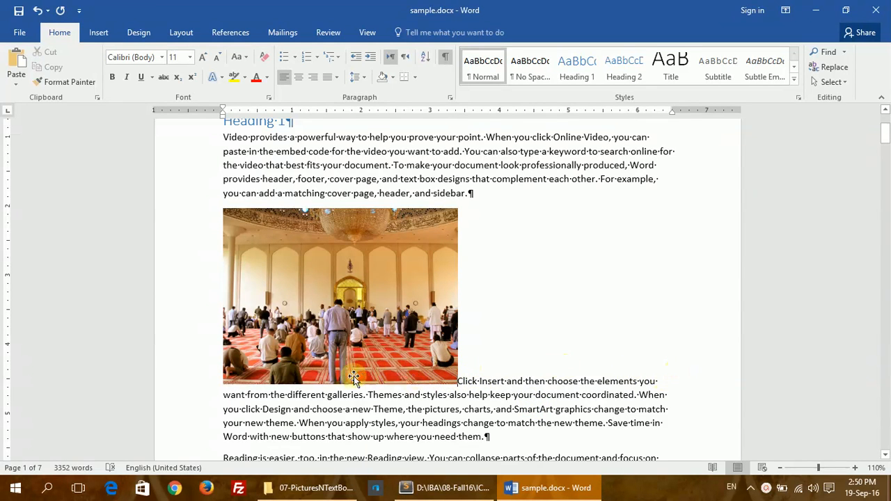
Step: Enlarge the first letter "R" of the paragraph beginning "Reading is easier" to 160 pt
scroll(353, 376, down, 2)
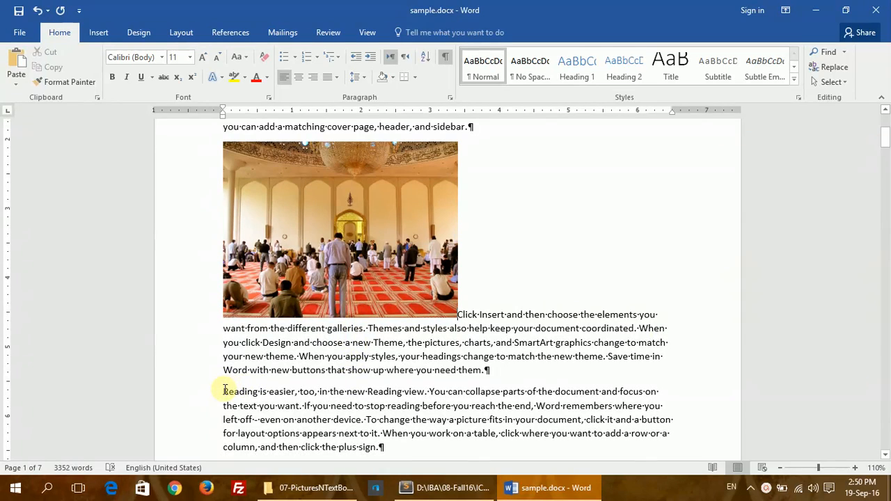
drag(224, 391, 213, 384)
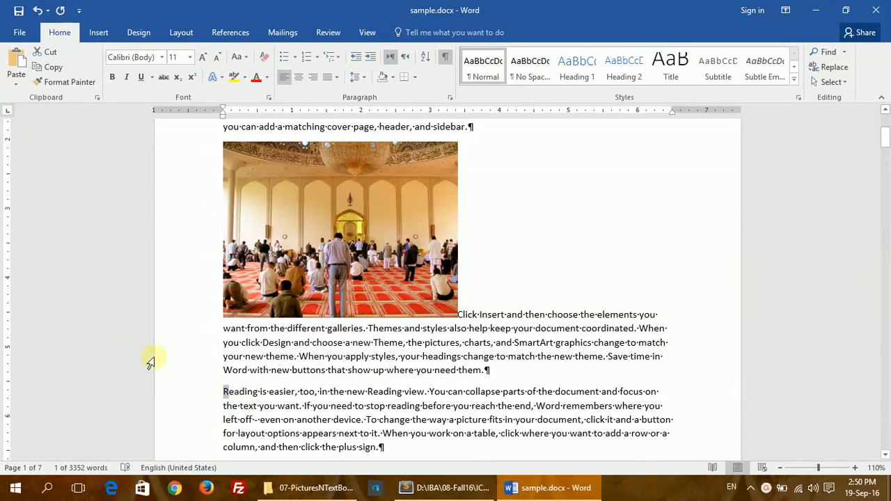
key(ctrl+shift+period)
key(ctrl+shift+period)
key(ctrl+shift+period)
key(ctrl+shift+period)
key(ctrl+shift+period)
key(ctrl+shift+period)
key(ctrl+shift+period)
key(ctrl+shift+period)
key(ctrl+shift+period)
key(ctrl+shift+period)
key(ctrl+shift+period)
key(ctrl+shift+period)
key(ctrl+shift+period)
key(ctrl+shift+period)
key(ctrl+shift+period)
key(ctrl+shift+period)
key(ctrl+shift+period)
key(ctrl+shift+period)
key(ctrl+shift+period)
key(ctrl+shift+period)
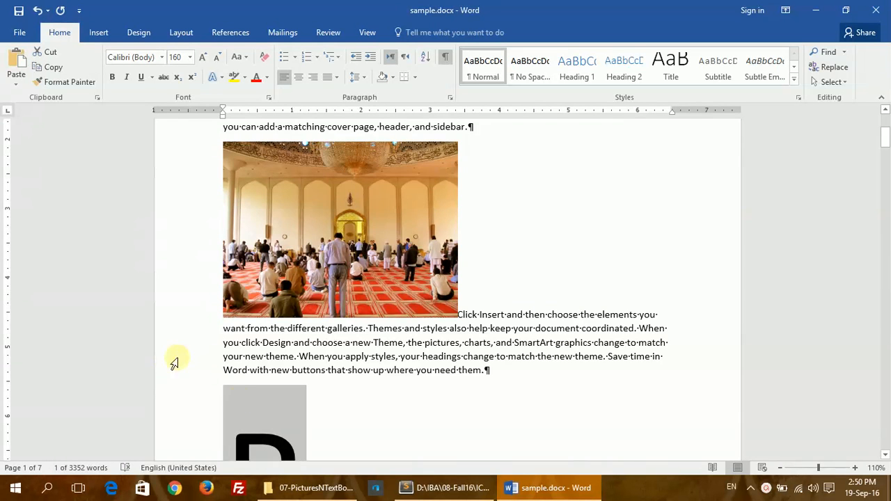
Step: Compare how the enlarged "R" and the prayer hall picture sit in their text lines
scroll(246, 395, down, 3)
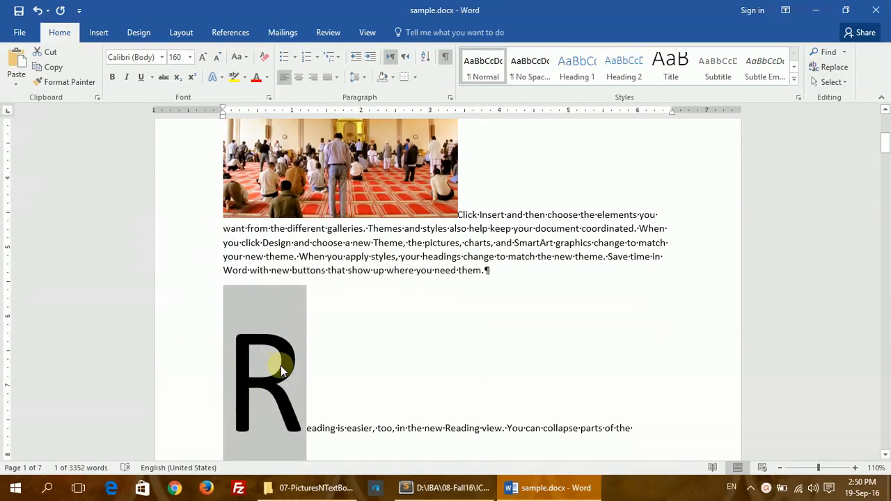
click(282, 372)
drag(238, 365, 234, 364)
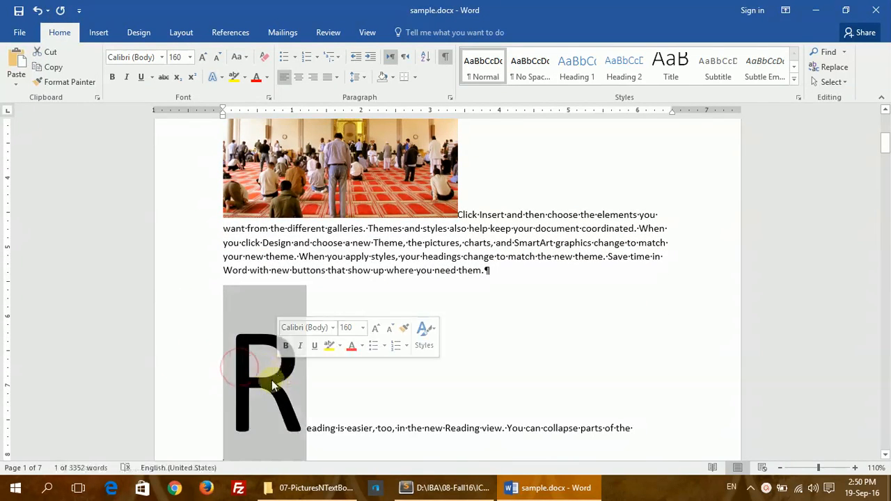
scroll(239, 341, up, 3)
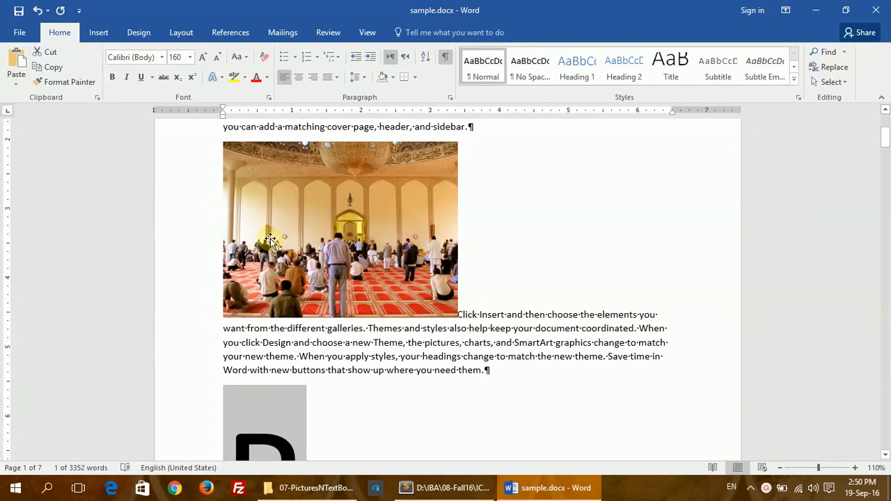
click(488, 228)
scroll(342, 258, down, 4)
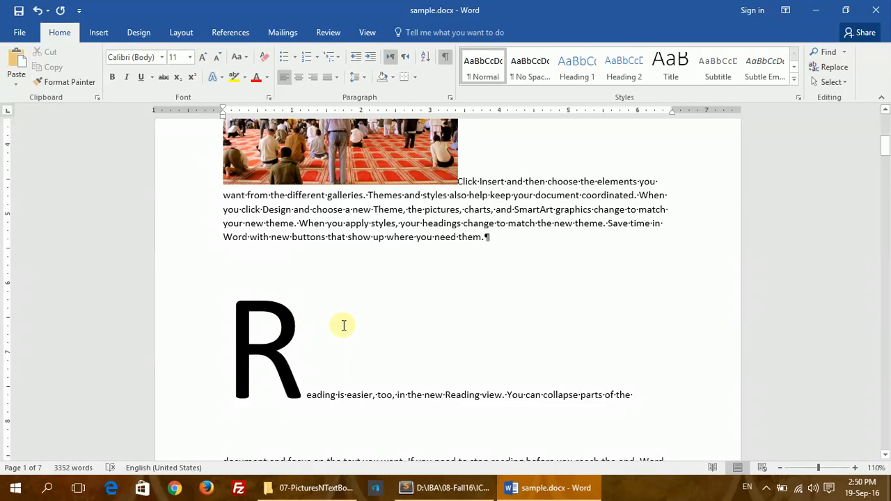
scroll(308, 313, up, 4)
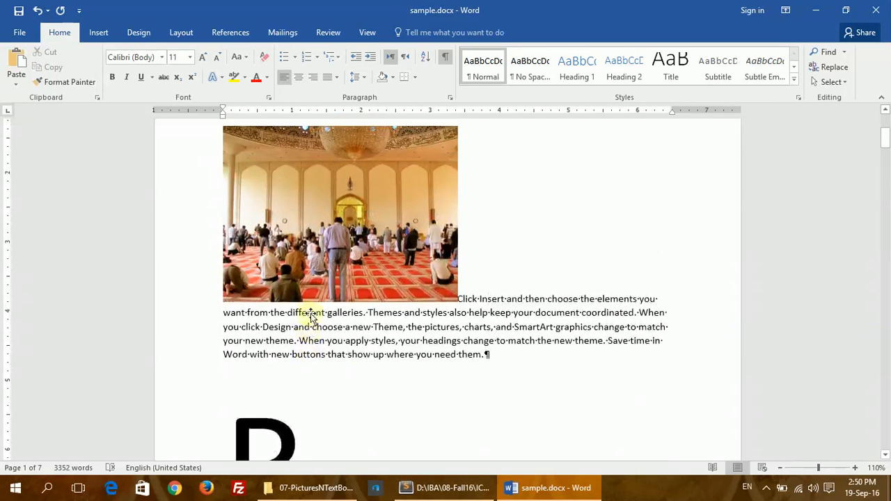
scroll(310, 317, up, 2)
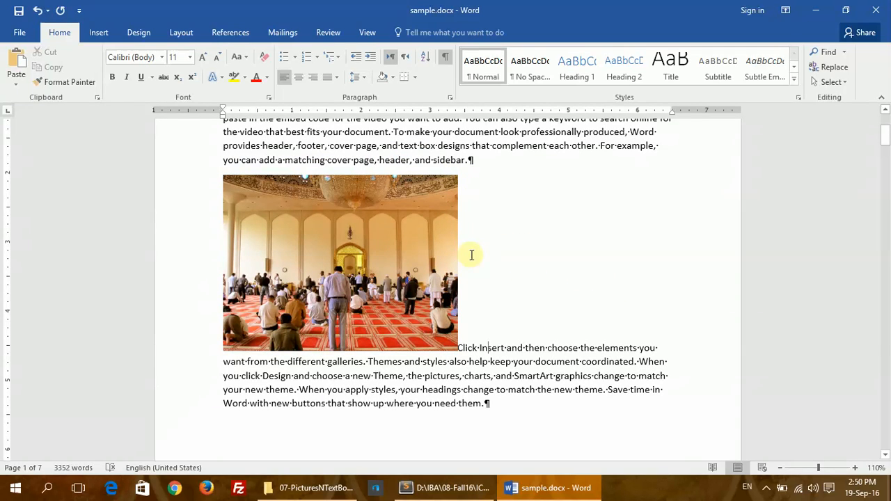
click(328, 254)
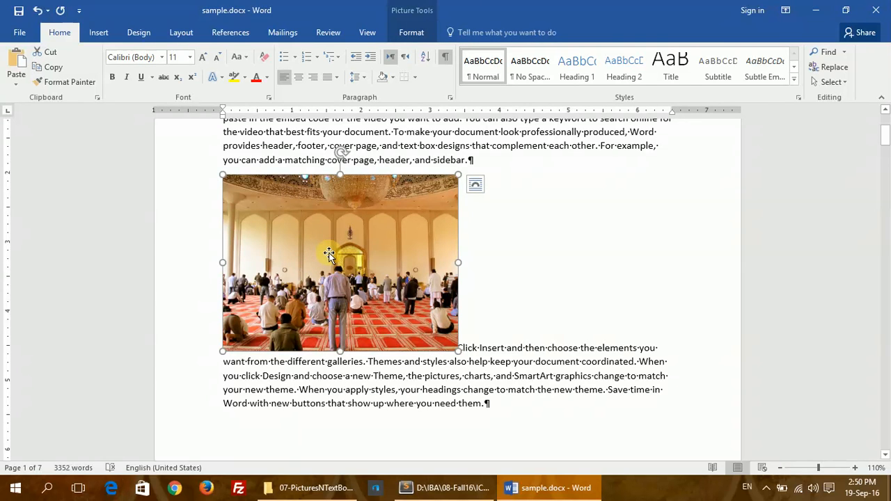
Step: Insert four spaces and the word "This" directly before the prayer hall picture on the same text line
scroll(328, 254, down, 1)
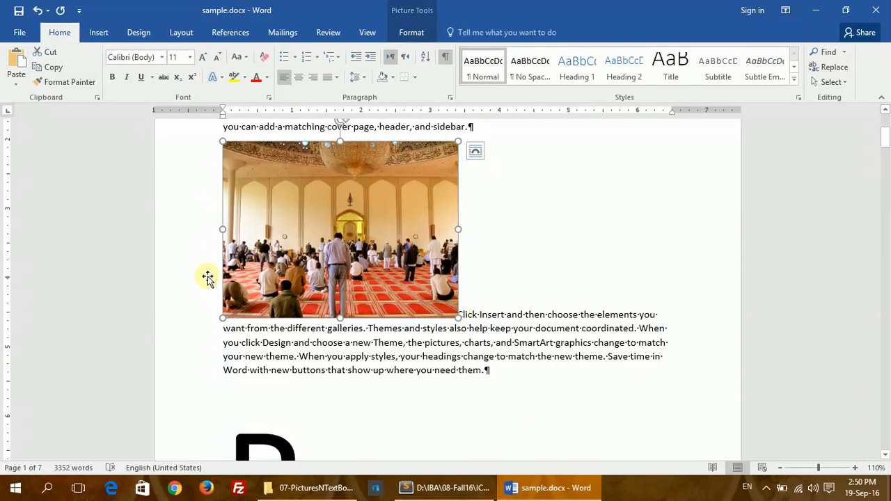
click(218, 306)
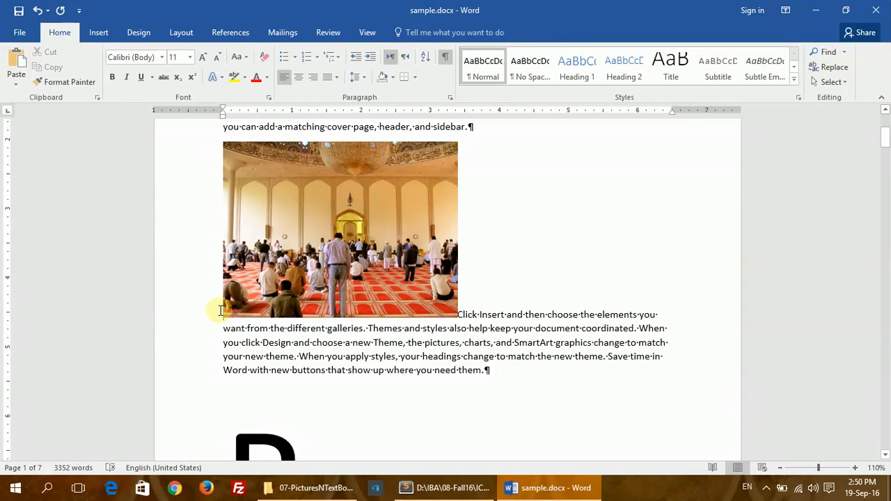
scroll(221, 310, up, 4)
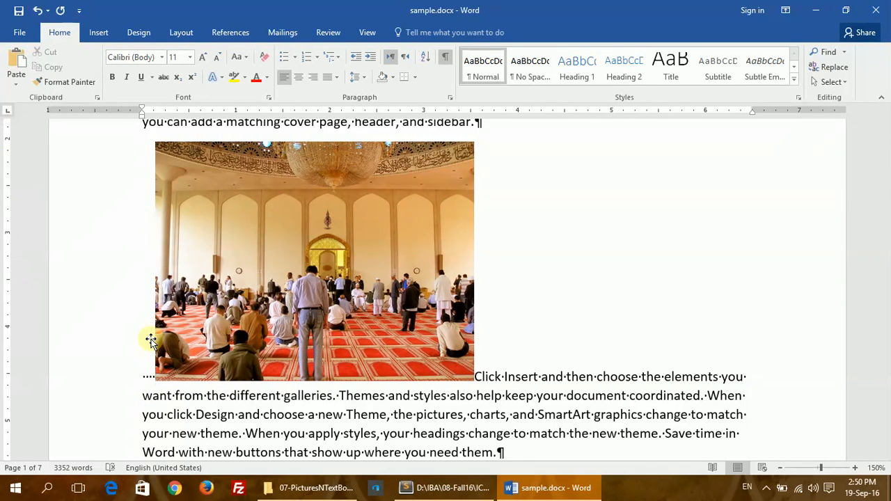
text(This)
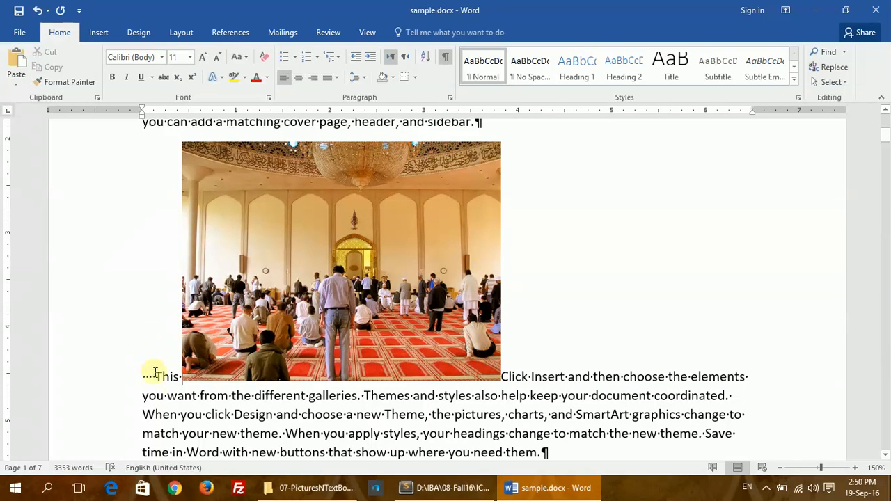
click(233, 339)
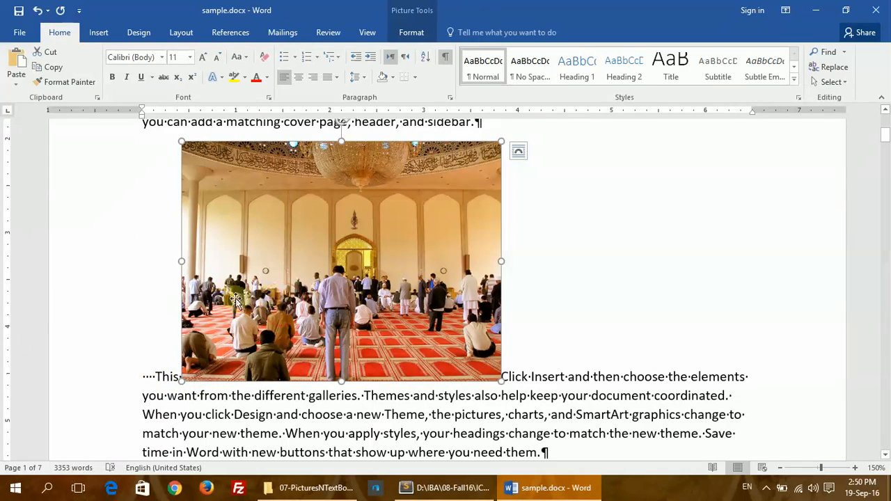
double_click(159, 376)
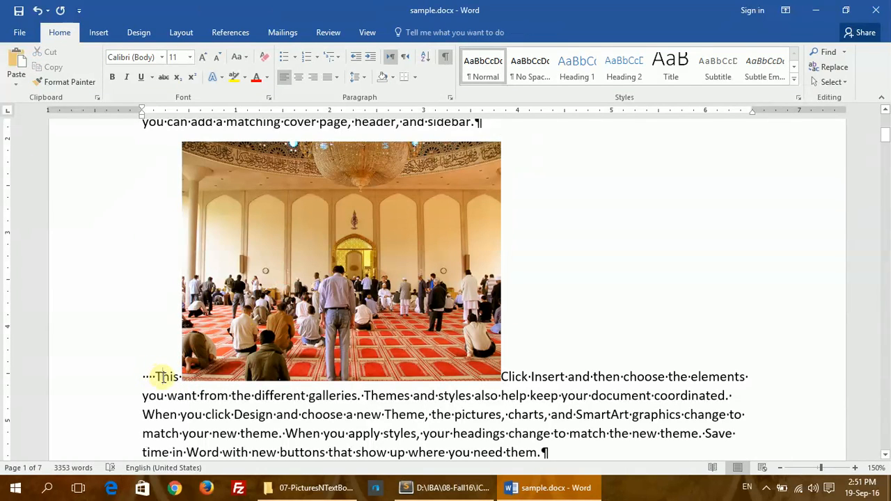
Step: Highlight the line in yellow from "This" through "Click Insert and then choose", including the prayer hall picture
click(163, 320)
drag(158, 319, 635, 312)
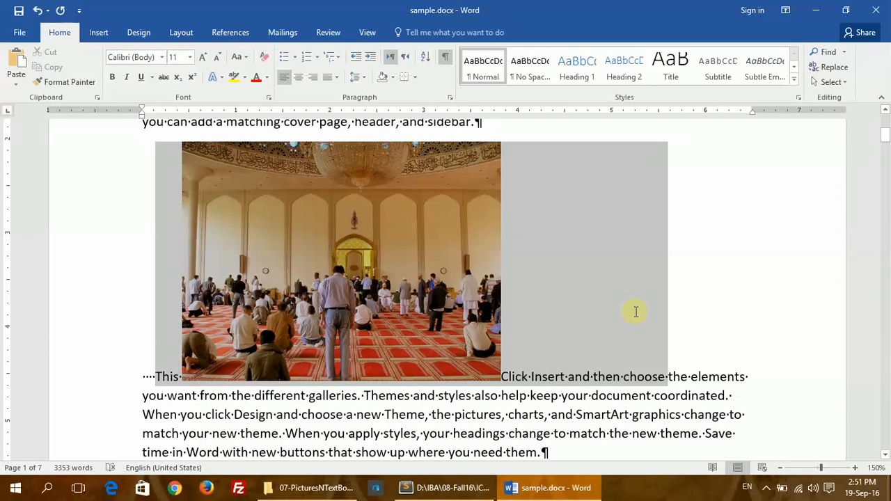
scroll(188, 294, up, 2)
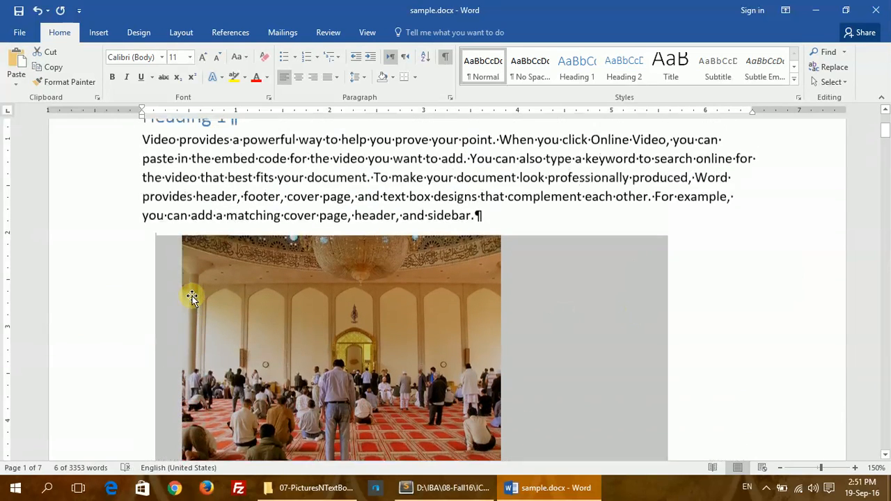
scroll(338, 302, down, 2)
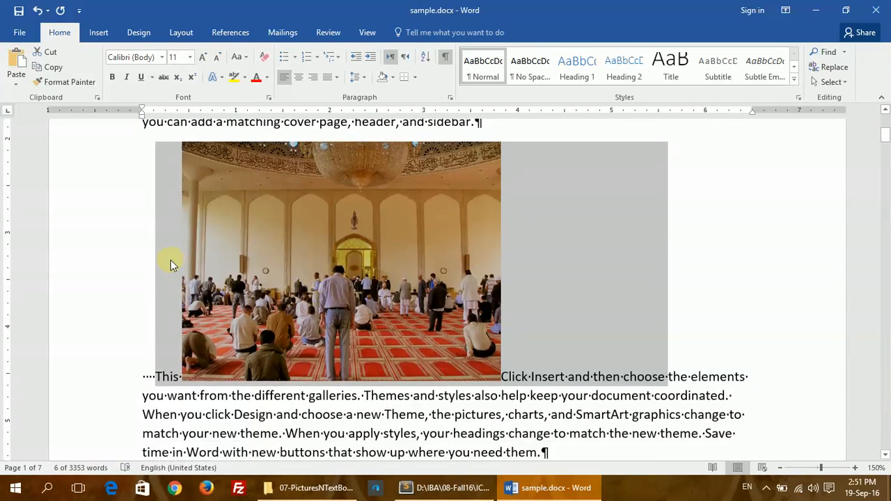
click(233, 82)
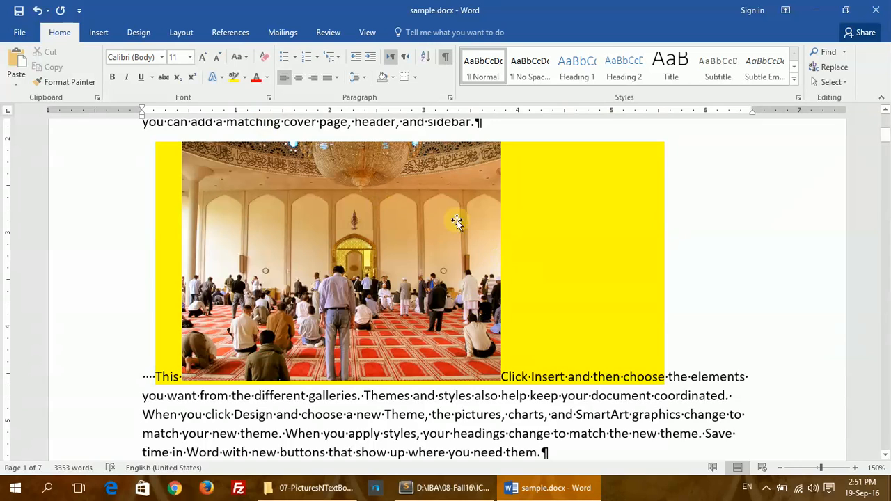
Step: Shade the paragraph containing the prayer hall picture light gray
click(397, 81)
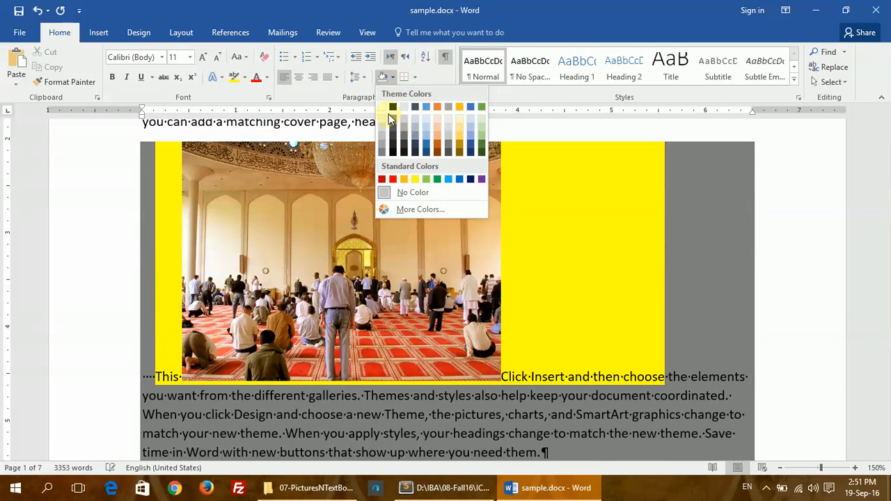
click(384, 126)
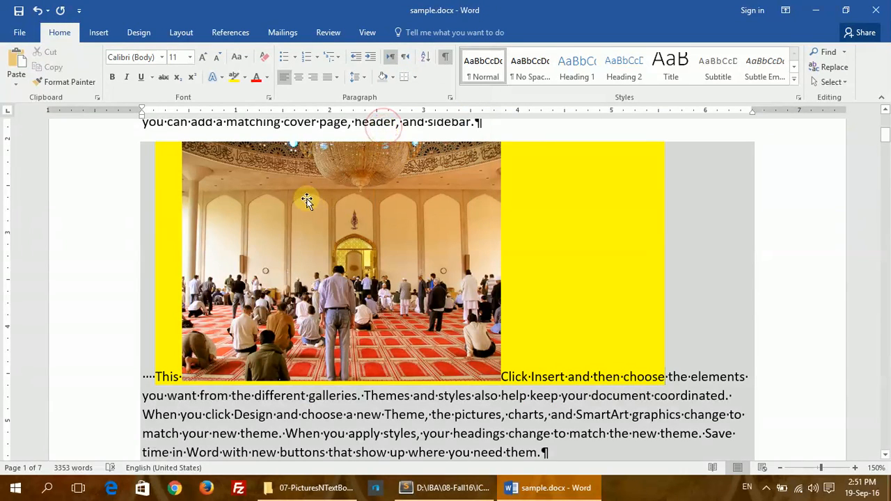
scroll(311, 406, down, 3)
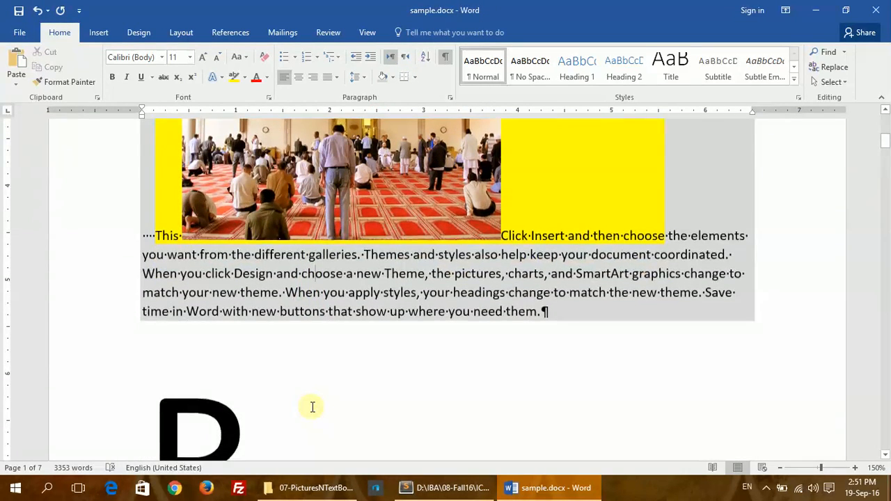
scroll(311, 407, up, 2)
Step: Delete the word "This" before the prayer hall picture and start a new paragraph at "Click Insert"
click(181, 332)
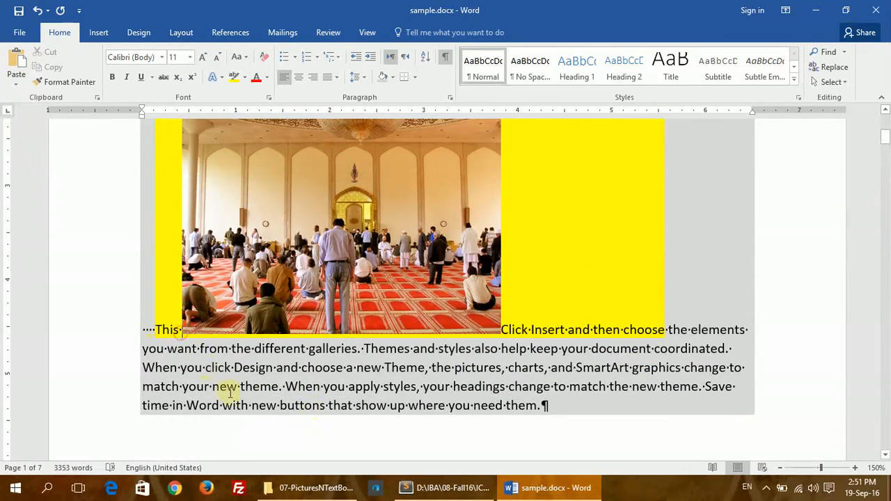
key(BackSpace)
key(BackSpace)
key(BackSpace)
key(BackSpace)
key(BackSpace)
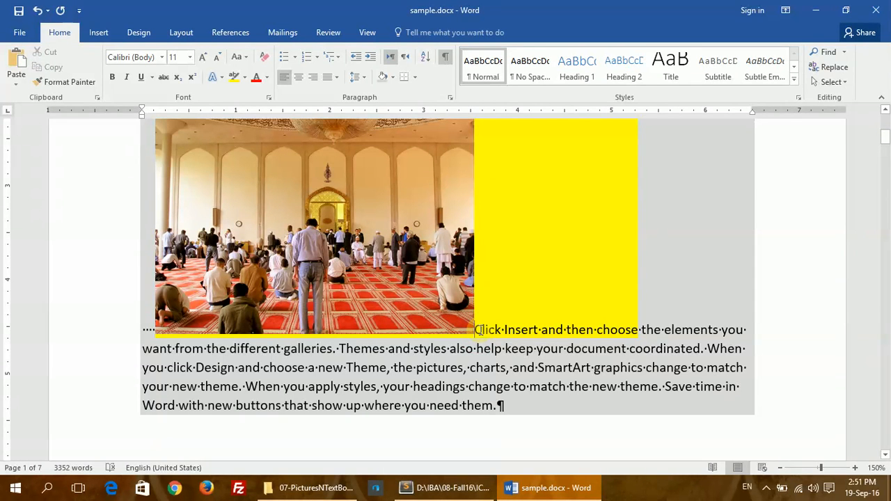
key(Return)
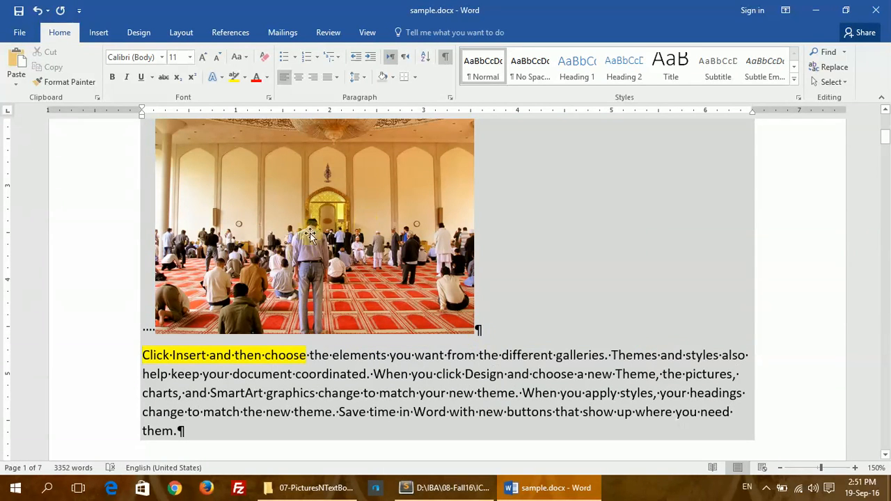
Step: Try center, right and left alignment on the prayer hall picture's paragraph and leave it centered
scroll(318, 342, up, 2)
click(422, 304)
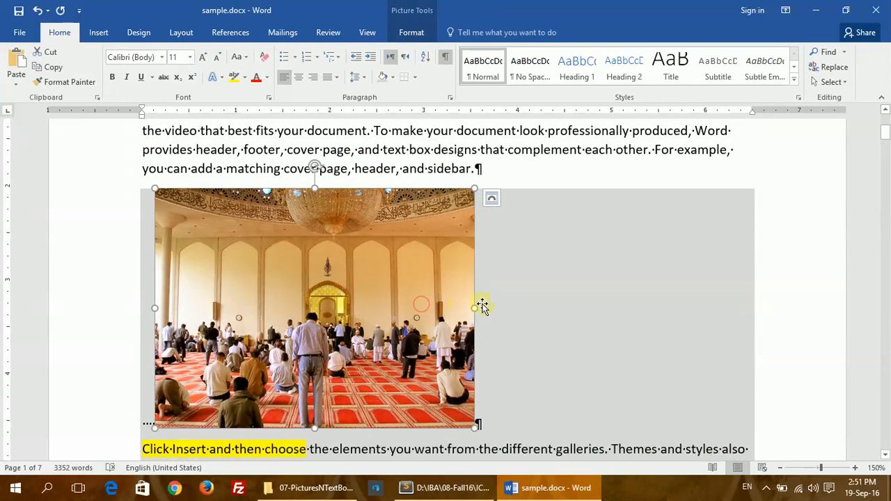
click(299, 78)
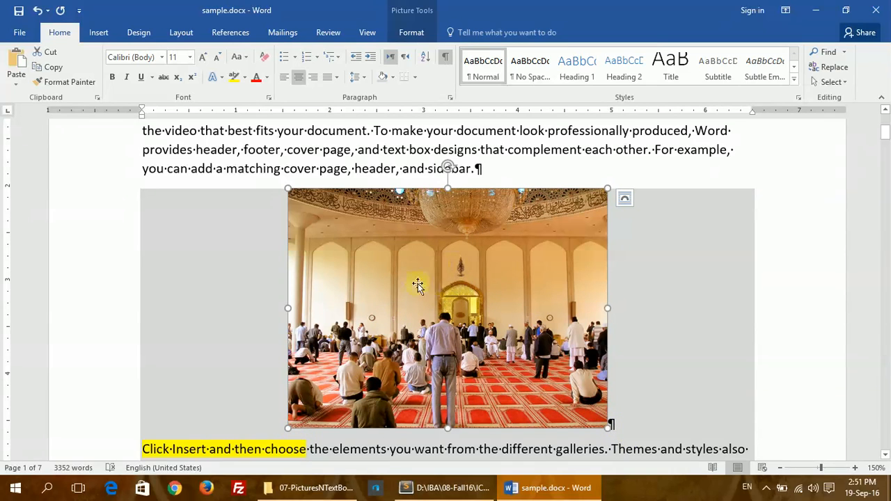
click(312, 79)
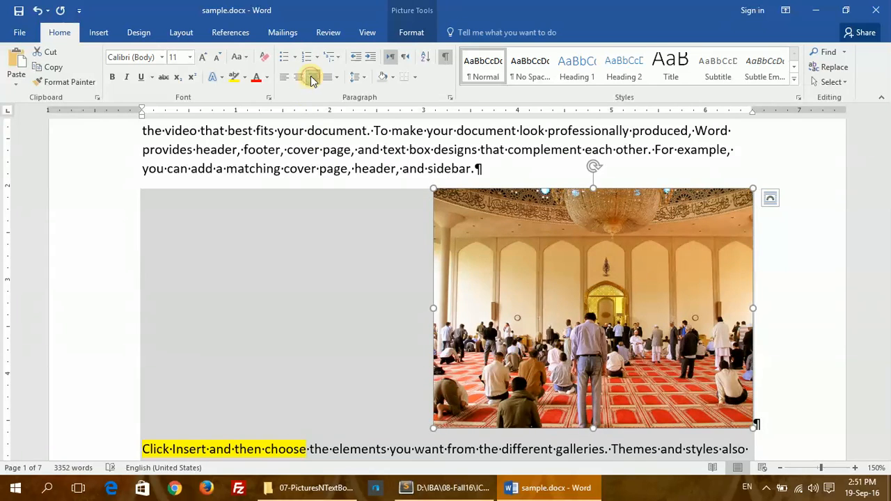
click(286, 78)
click(297, 78)
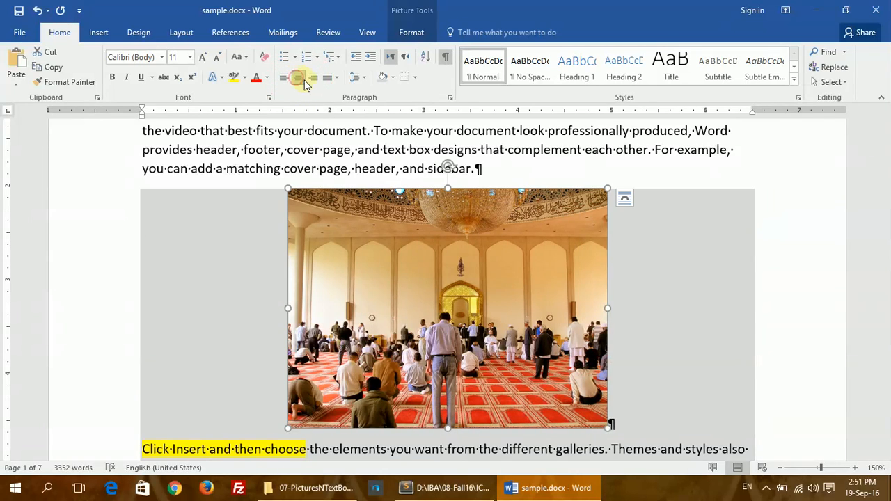
click(313, 78)
click(299, 80)
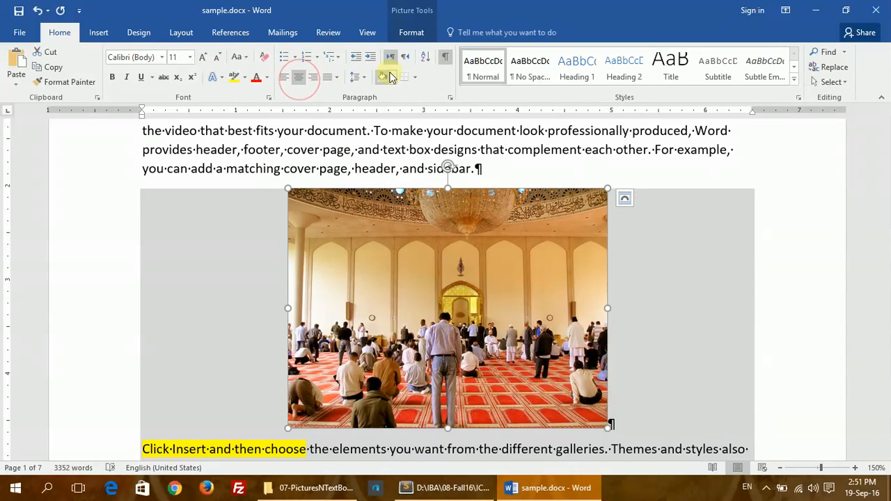
Step: Increase the prayer hall picture's paragraph indent by two levels, and then remove that indent again
click(373, 60)
click(372, 60)
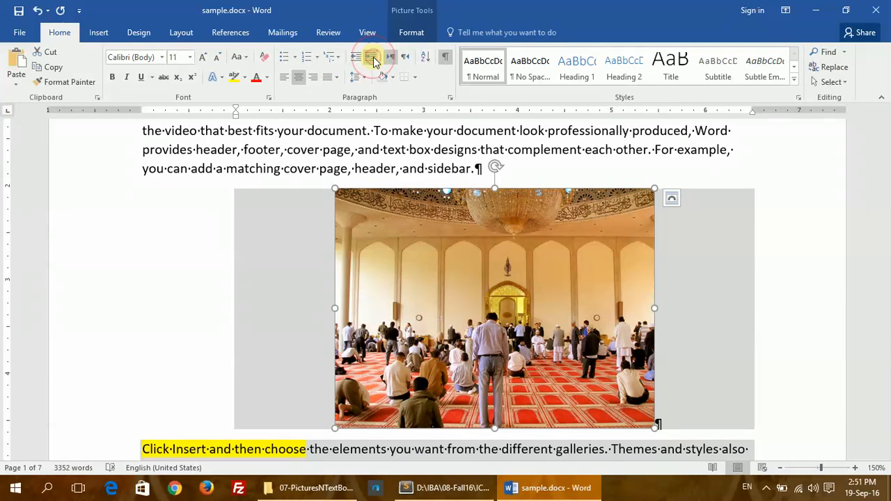
click(354, 60)
click(355, 60)
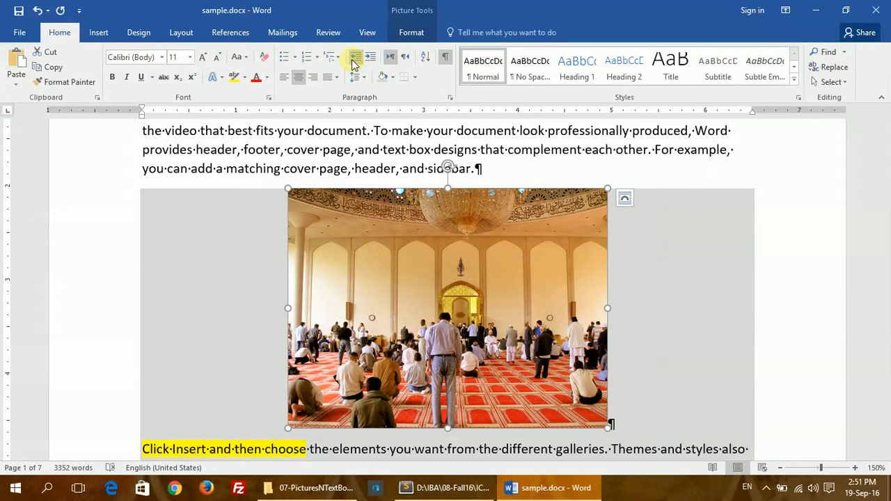
Step: Make the prayer hall picture a bulleted item, change it to a numbered item, and add an empty second item below
click(286, 59)
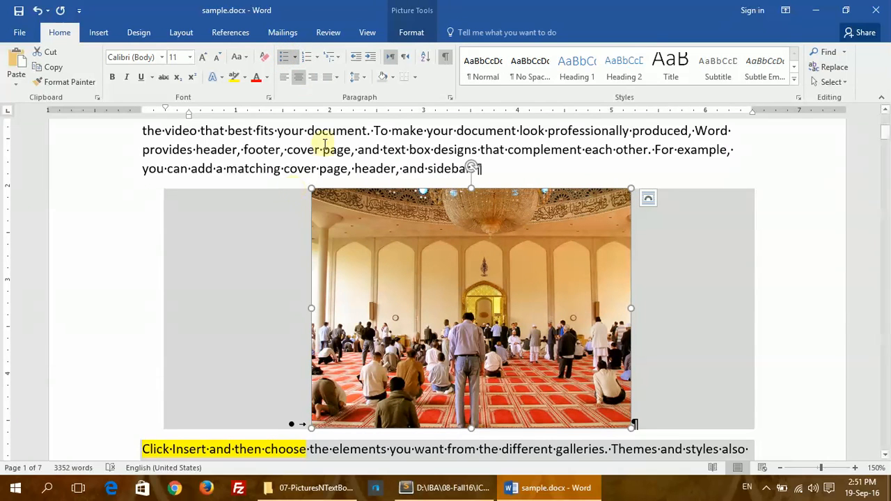
click(309, 58)
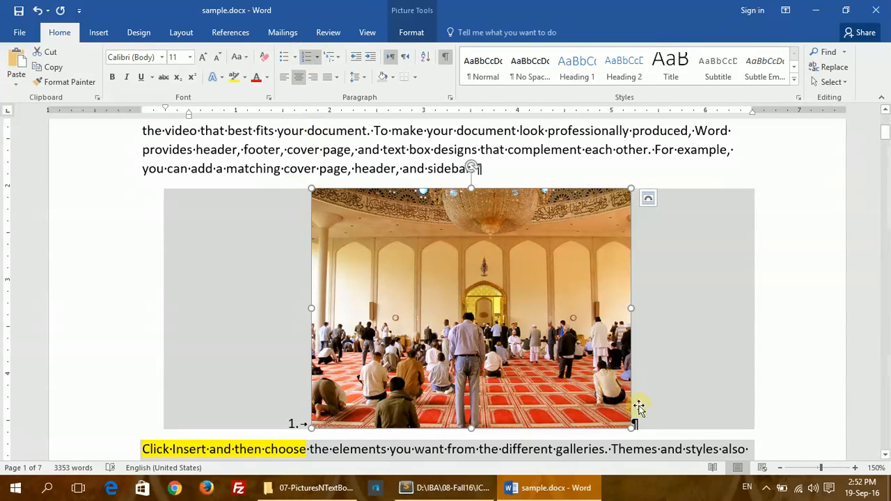
click(652, 423)
key(Return)
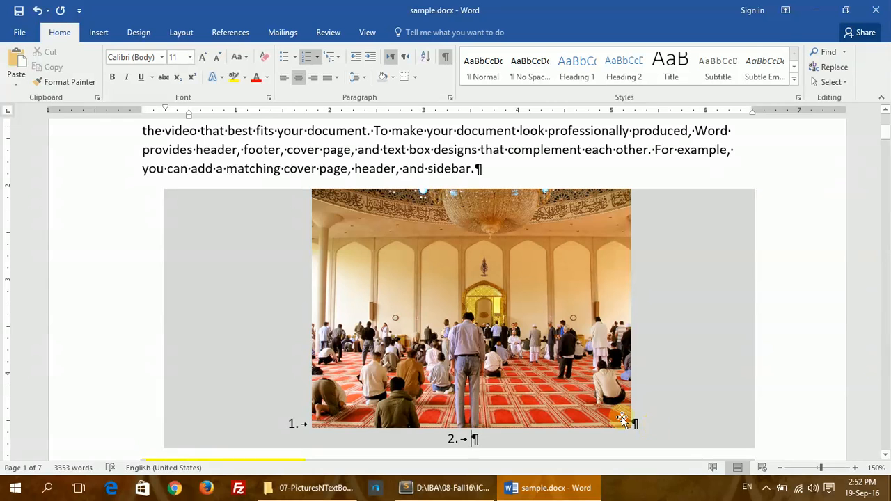
scroll(569, 390, down, 1)
scroll(569, 390, down, 1)
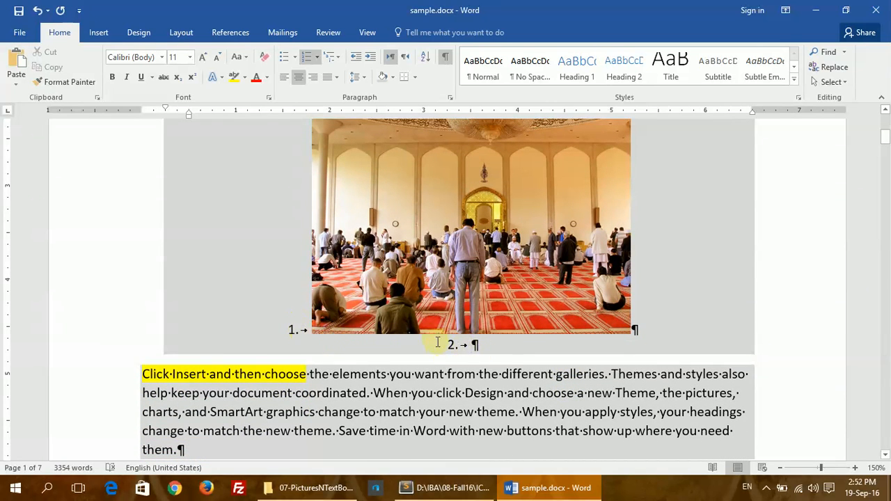
scroll(379, 309, up, 1)
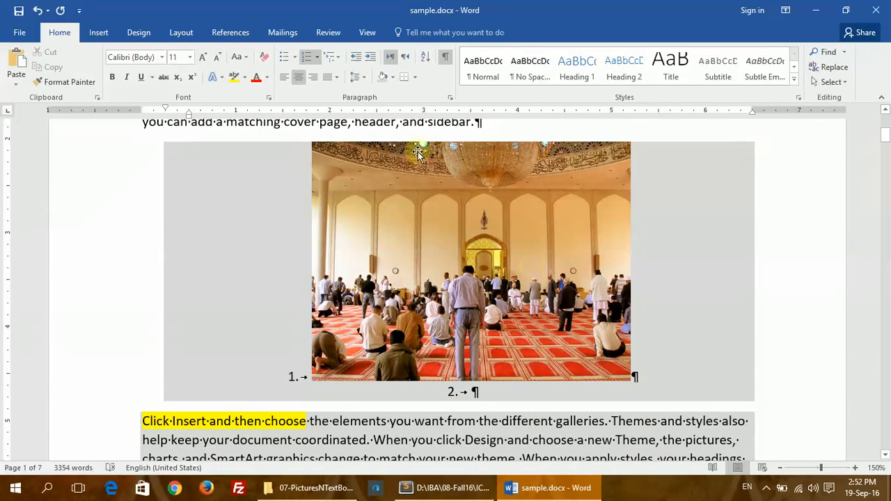
scroll(397, 258, down, 3)
scroll(404, 278, up, 3)
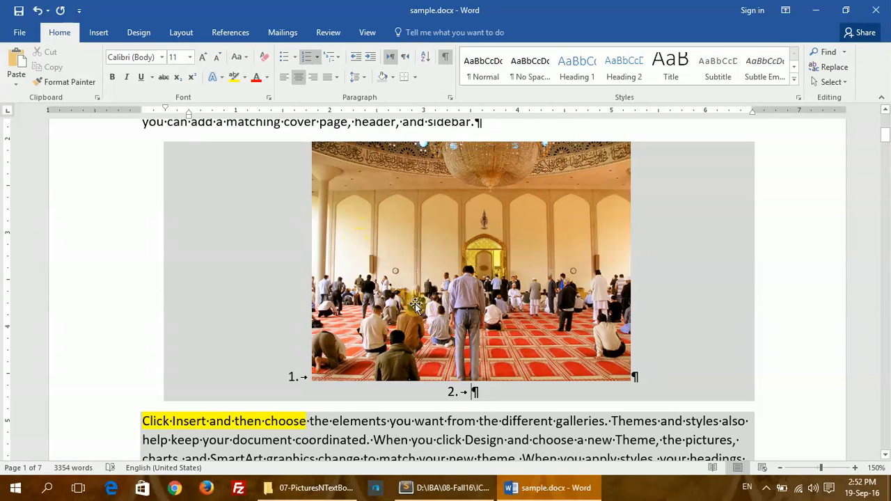
Step: Highlight "Wrap Pictures" in outline.txt and switch back to sample.docx
click(448, 220)
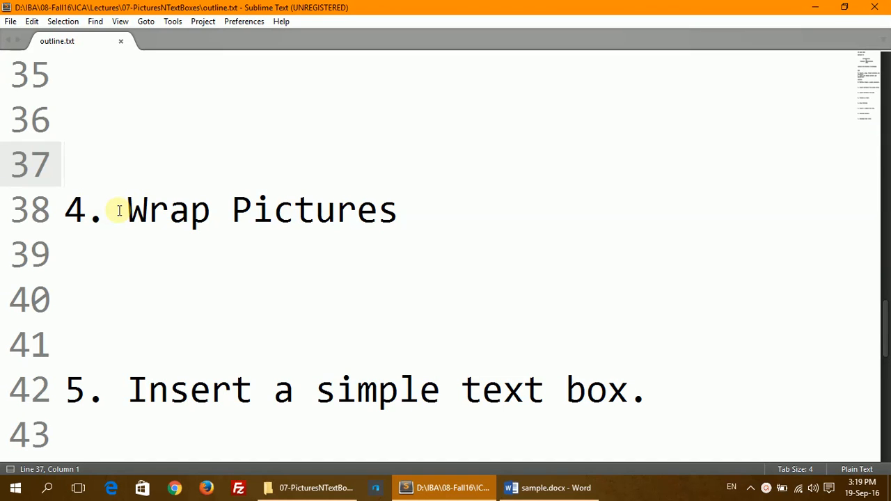
drag(119, 211, 398, 211)
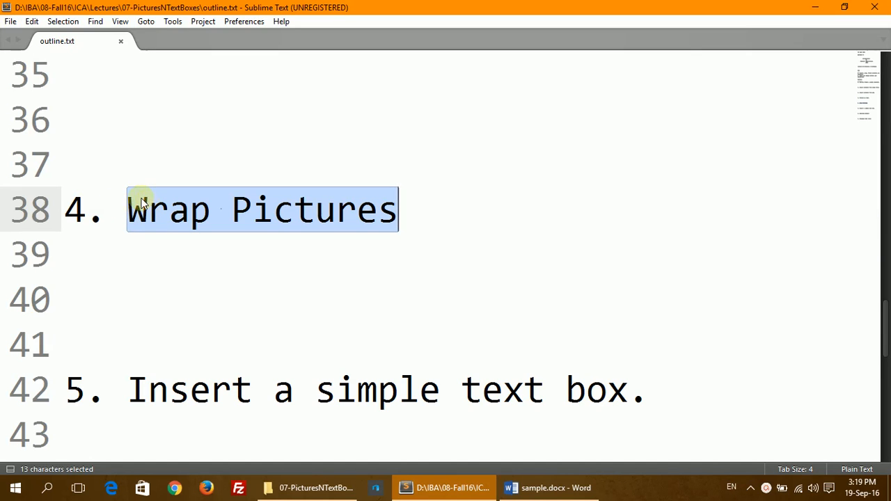
click(583, 499)
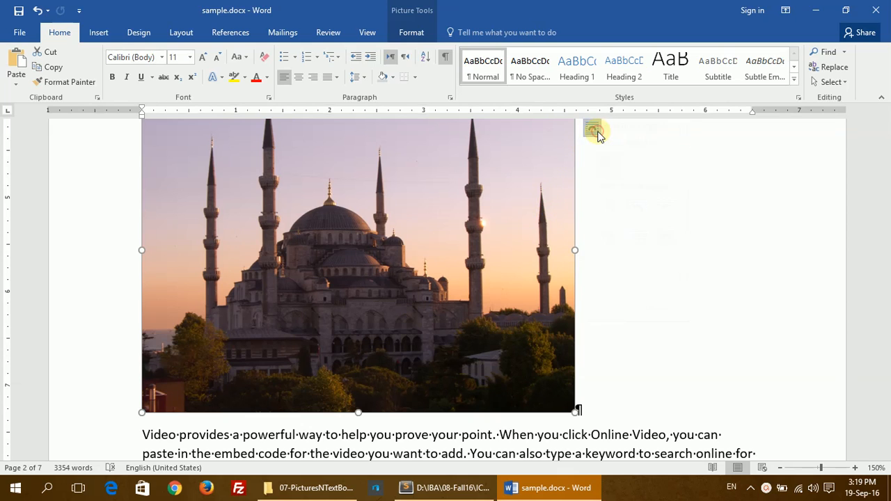
Step: Set the sunset mosque picture's text wrapping to Square and check how the paragraph flows beside it
click(593, 129)
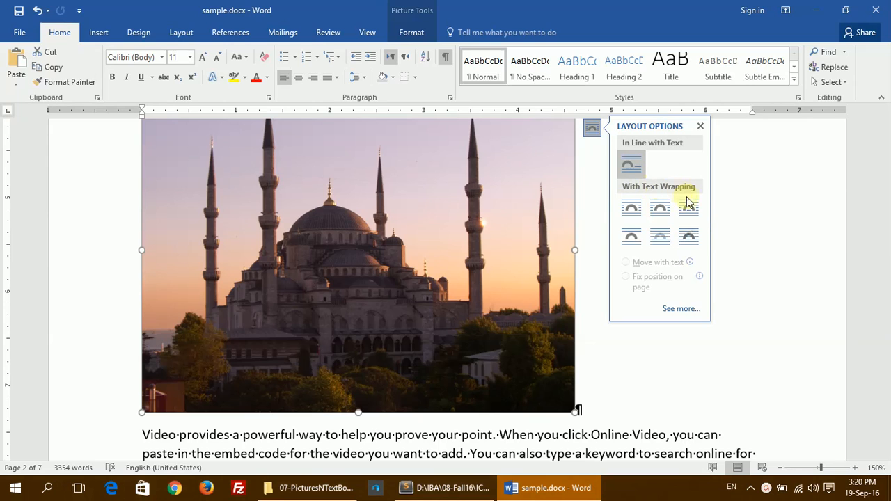
click(630, 211)
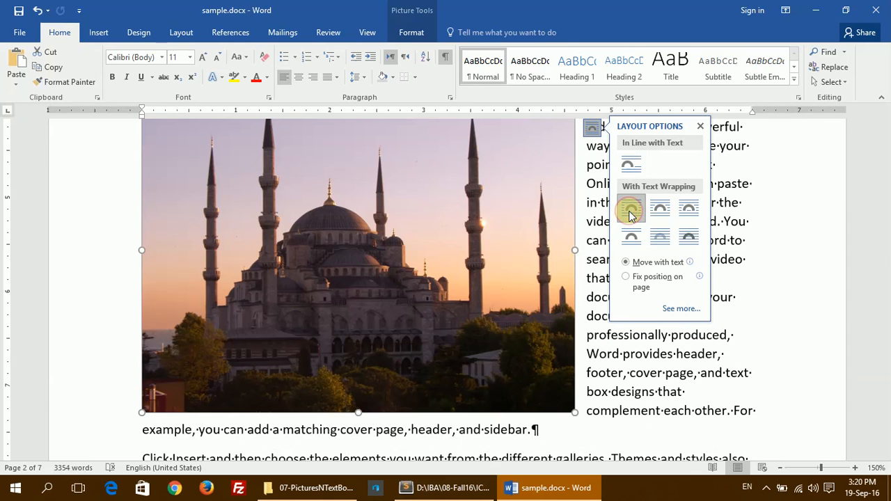
click(609, 352)
scroll(589, 348, up, 4)
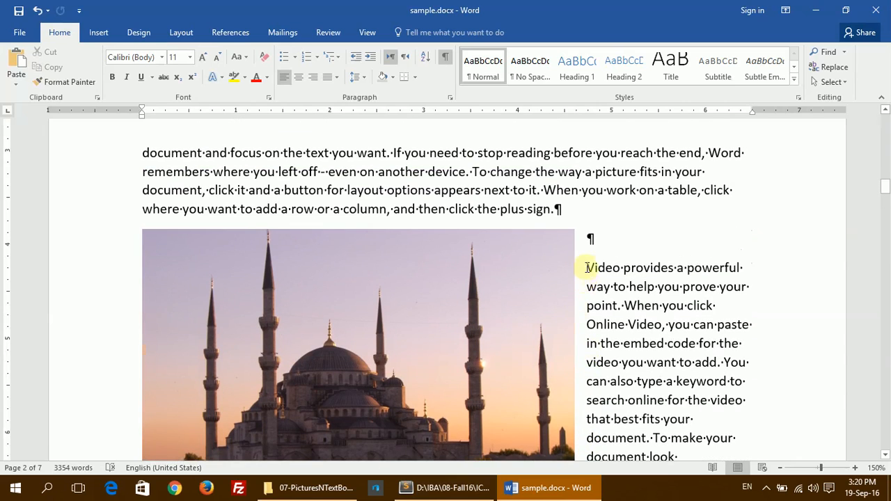
Step: Move the sunset mosque picture right and down into the "Video provides" paragraph so the text wraps on both sides of it
scroll(589, 267, down, 7)
scroll(589, 261, up, 3)
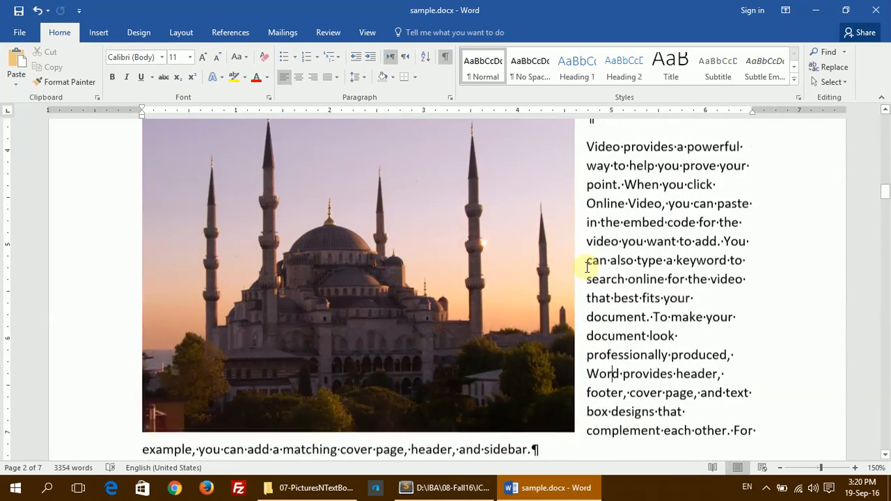
scroll(589, 267, up, 3)
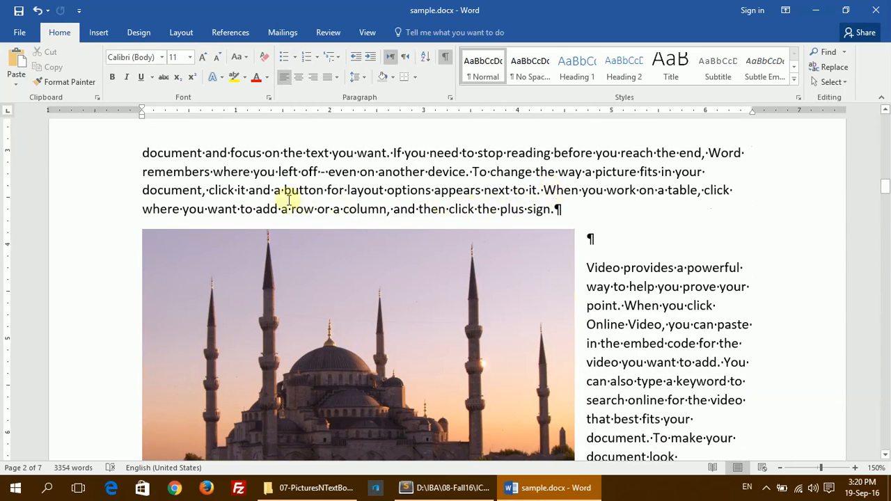
scroll(428, 237, down, 7)
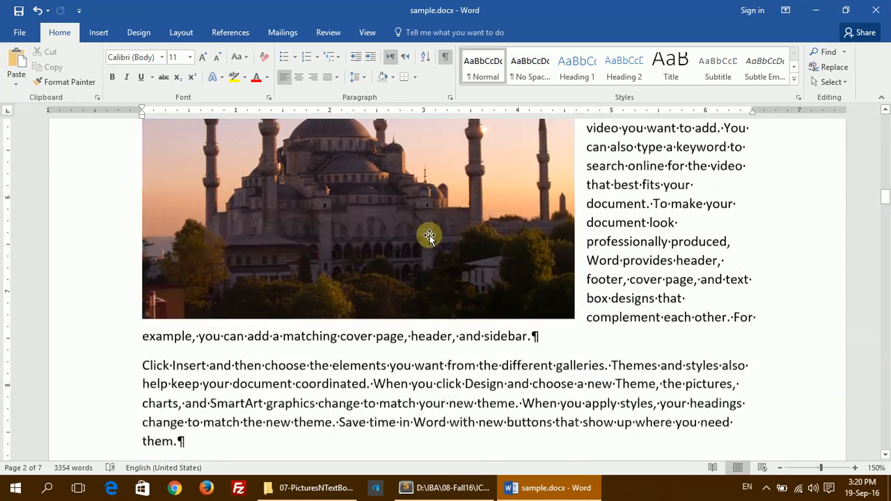
scroll(430, 236, up, 3)
scroll(430, 237, up, 2)
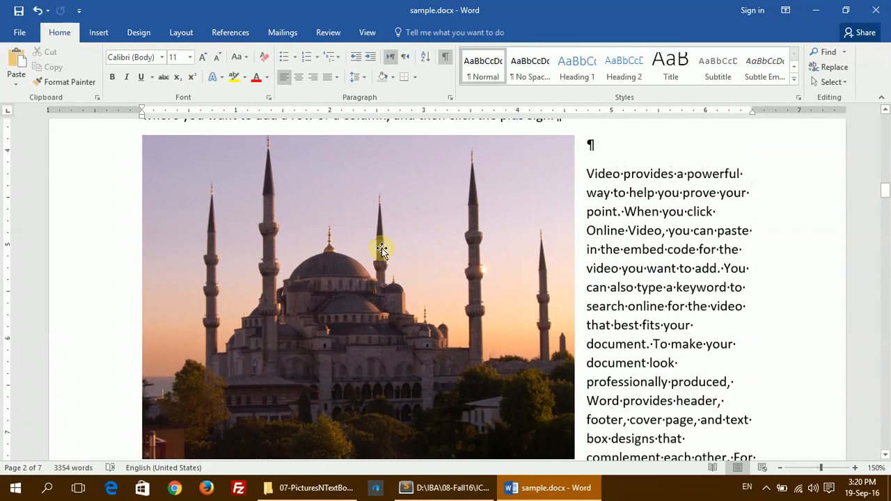
click(382, 241)
drag(343, 263, 412, 263)
drag(449, 233, 456, 280)
Step: Shrink the mosque picture proportionally to about 2.5 inches wide and place it beside the "Click Insert" paragraph
scroll(456, 281, down, 5)
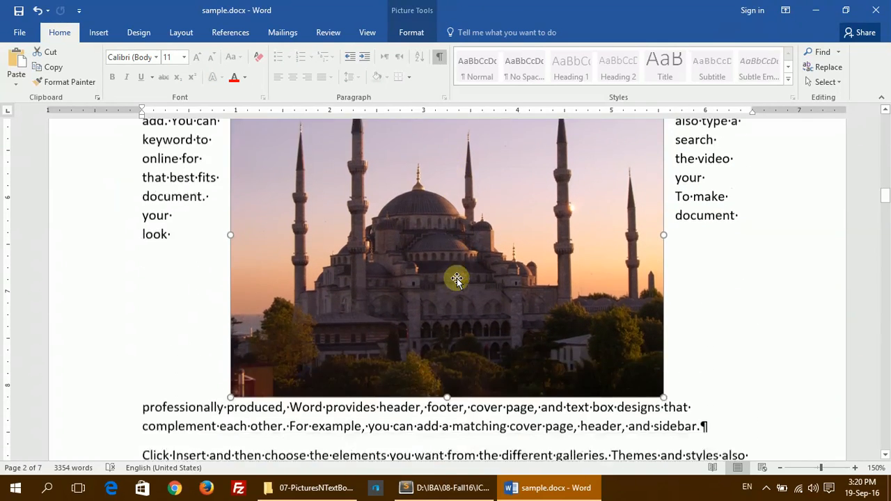
scroll(456, 281, up, 7)
scroll(456, 281, up, 1)
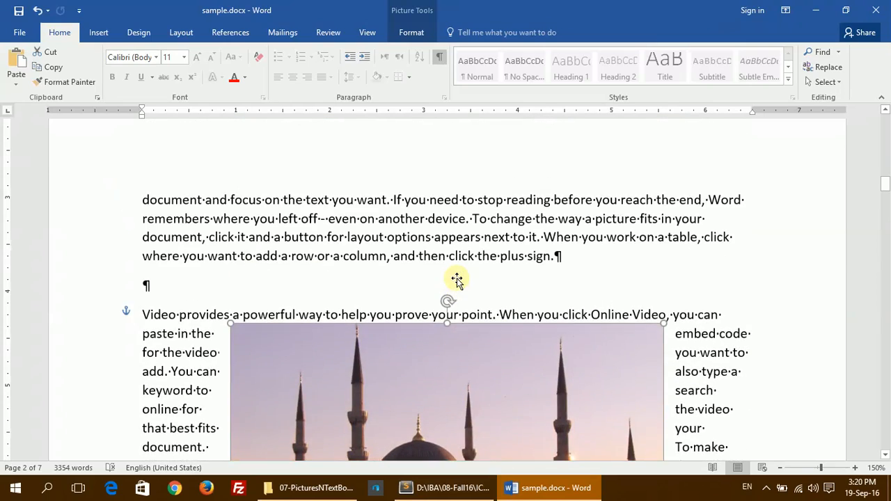
scroll(456, 281, down, 3)
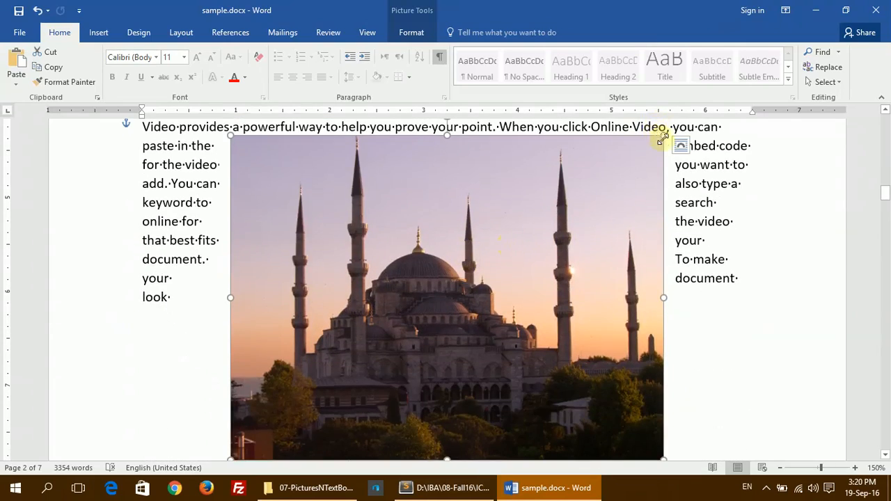
drag(662, 139, 461, 307)
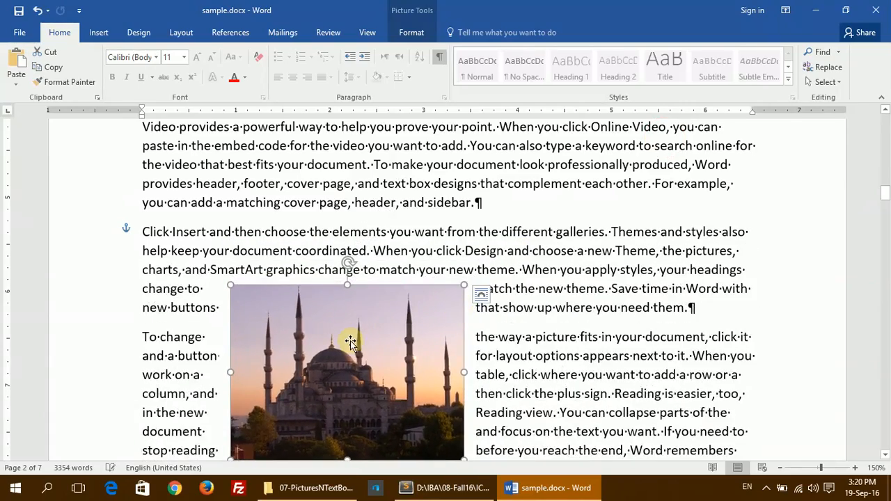
drag(350, 342, 383, 263)
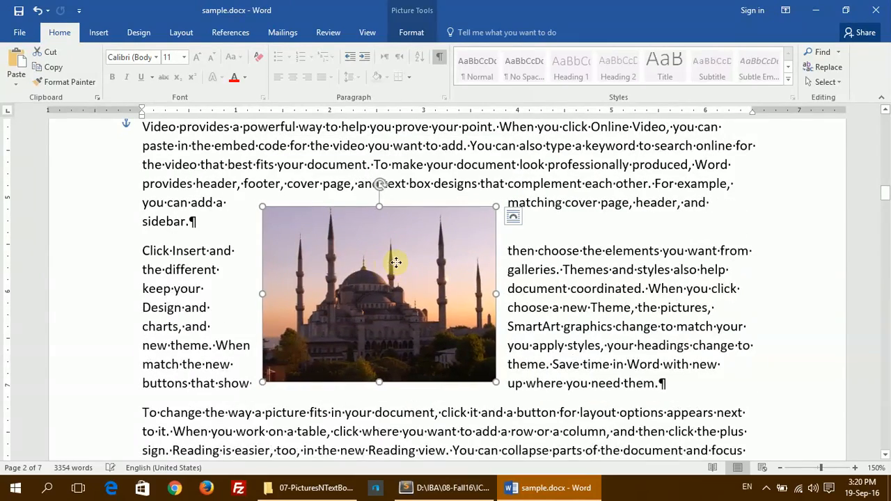
Step: Try Tight and Through text wrapping on the mosque picture, and then set its wrapping to Top and Bottom
click(512, 219)
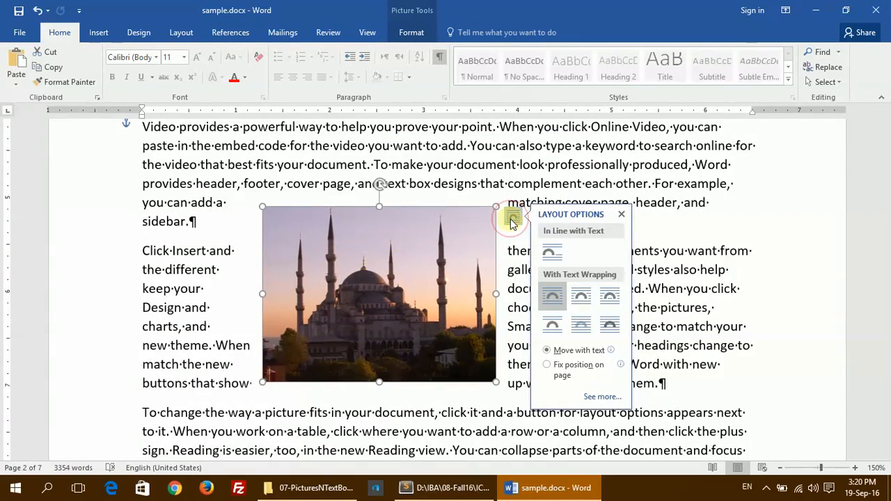
click(587, 298)
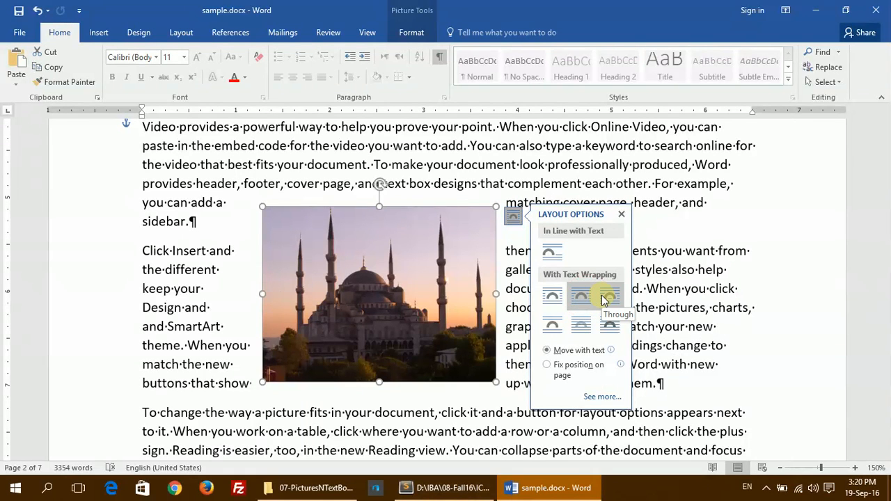
click(604, 298)
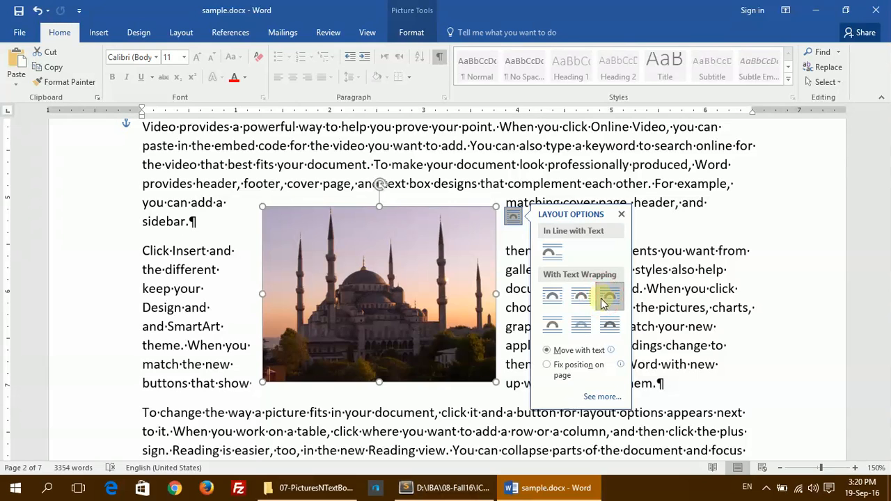
click(552, 325)
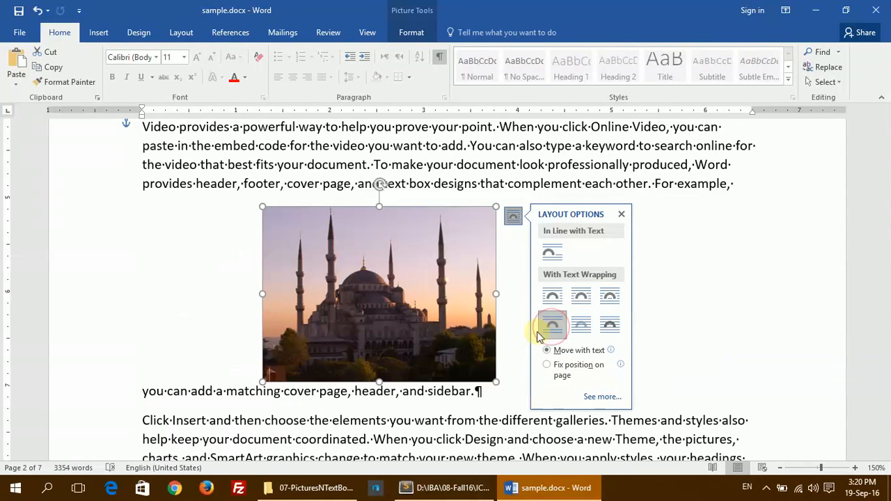
Step: Shift the mosque picture to the right and slightly up, and display its layout options
drag(364, 292, 424, 291)
click(567, 199)
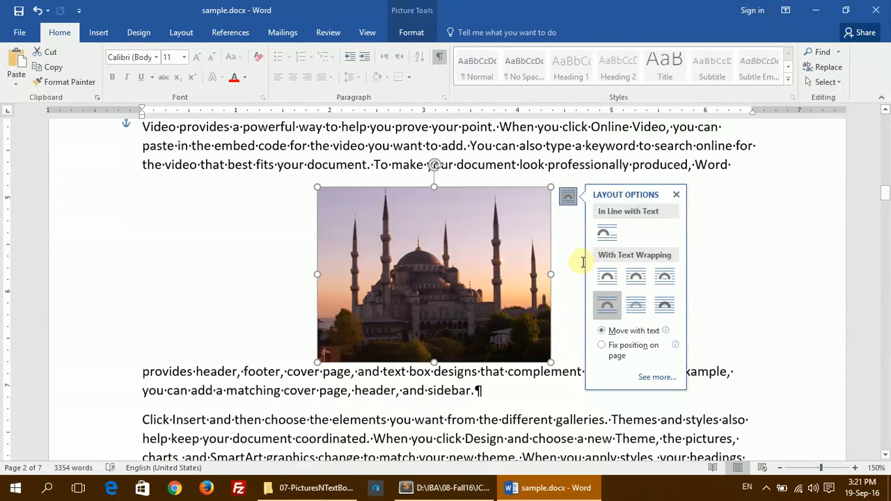
click(338, 162)
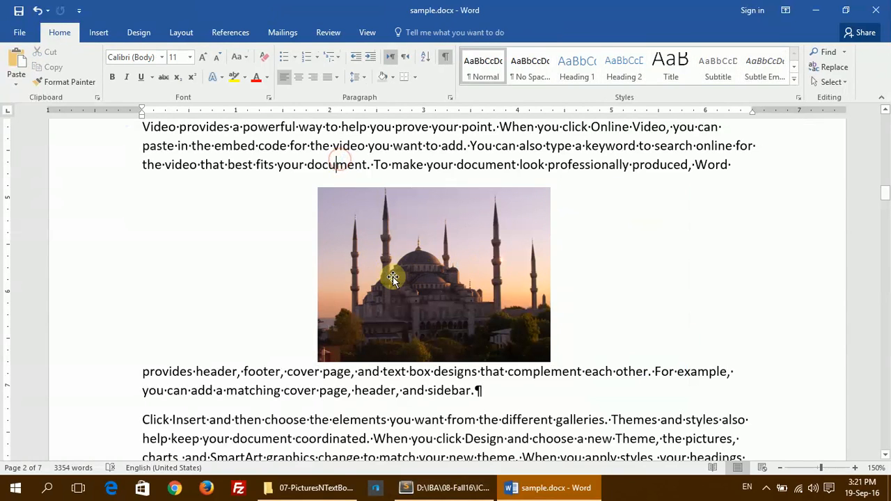
click(393, 279)
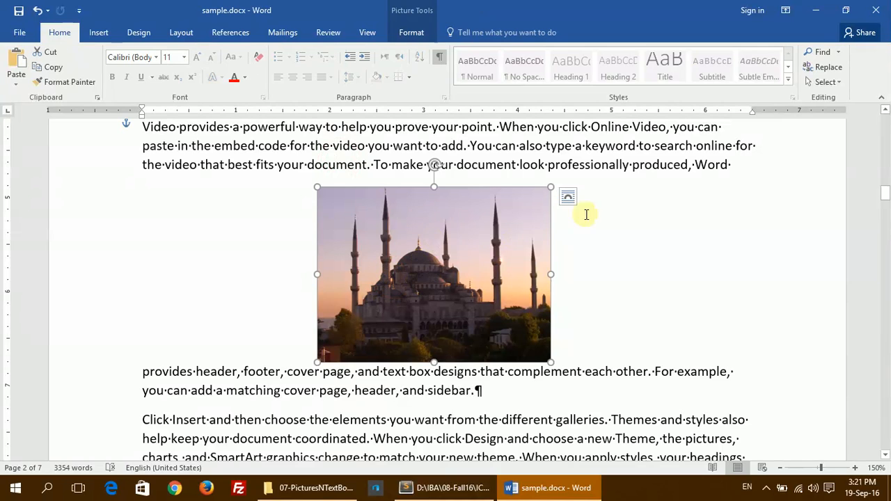
click(567, 198)
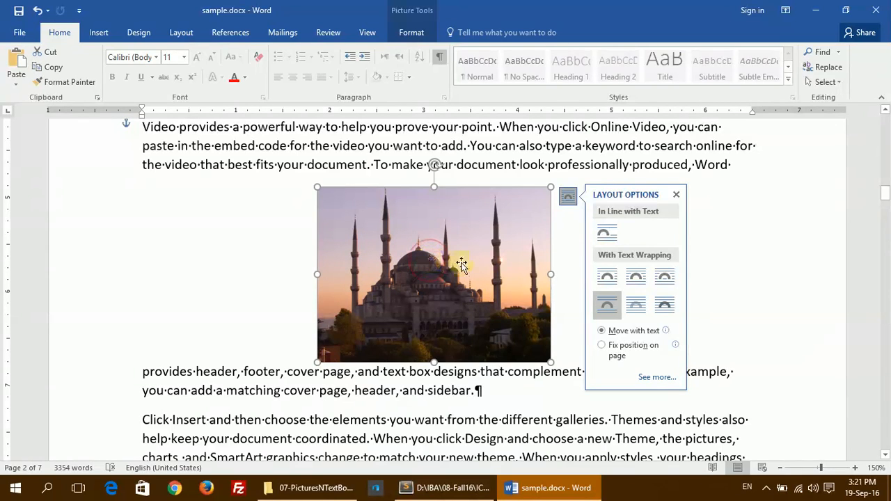
Step: Start a new paragraph at "To make your document look" and check the mosque picture's layout options
click(375, 163)
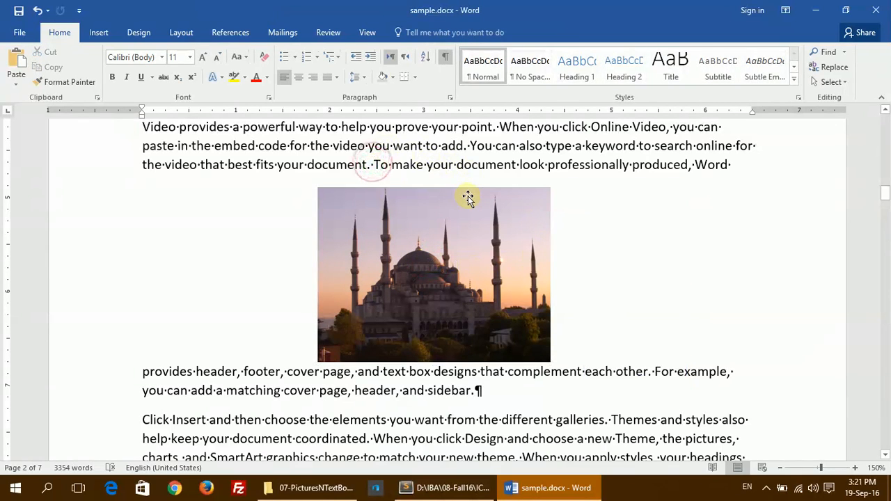
key(Return)
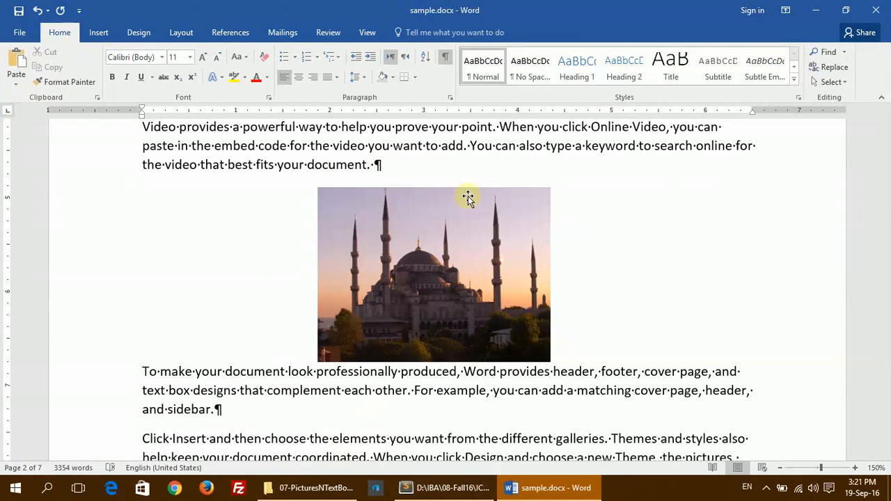
click(481, 264)
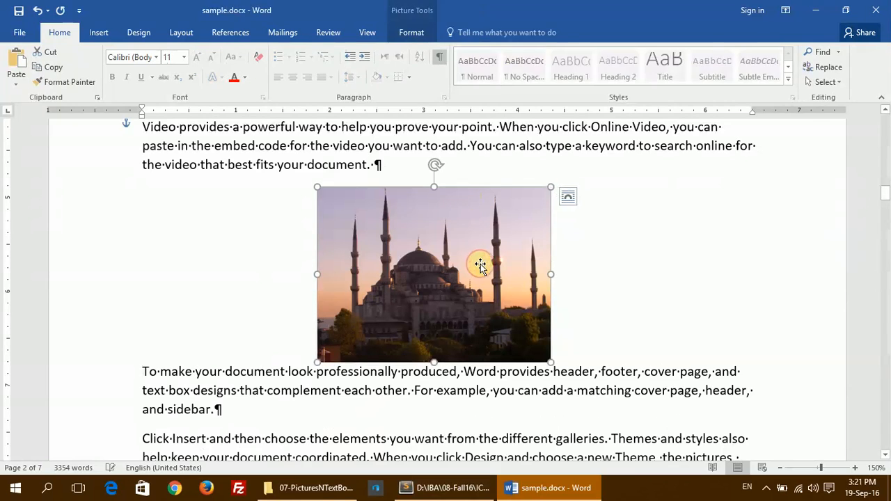
click(568, 198)
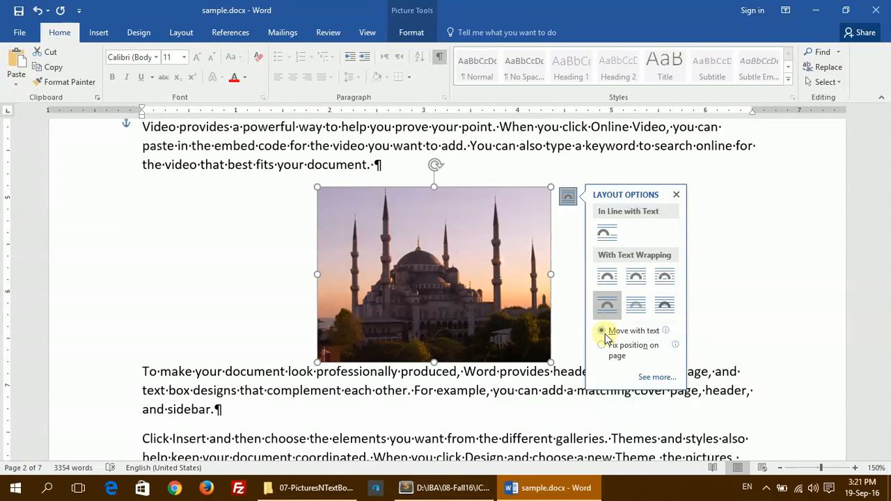
Step: Insert five empty paragraphs before the "Video provides" paragraph to see whether the picture moves with the text
click(390, 166)
scroll(254, 233, up, 2)
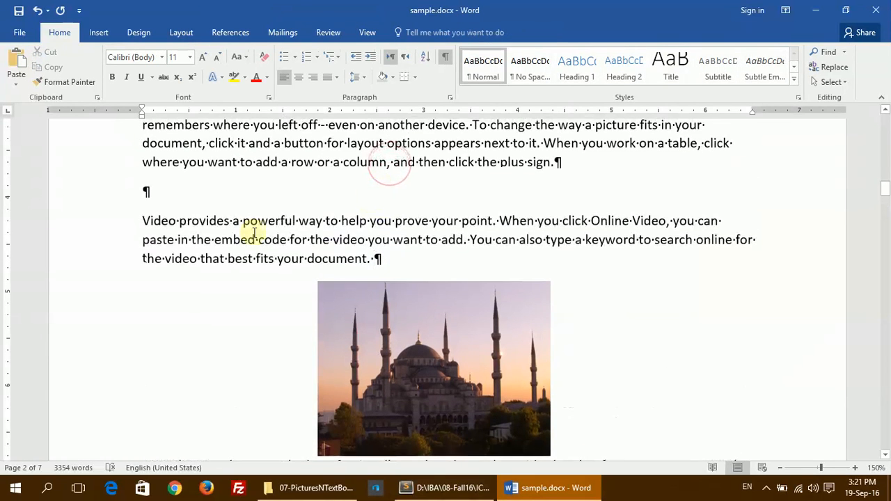
click(141, 220)
key(Return)
key(Return)
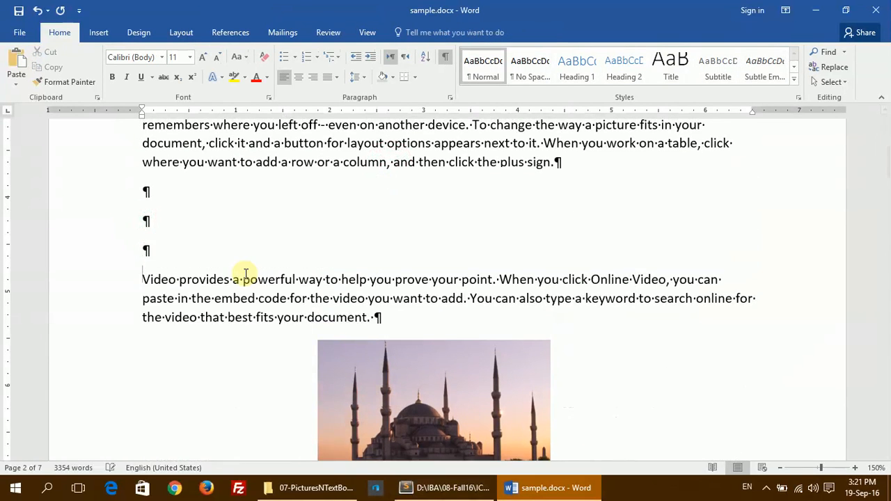
key(Return)
key(Return)
key(Return)
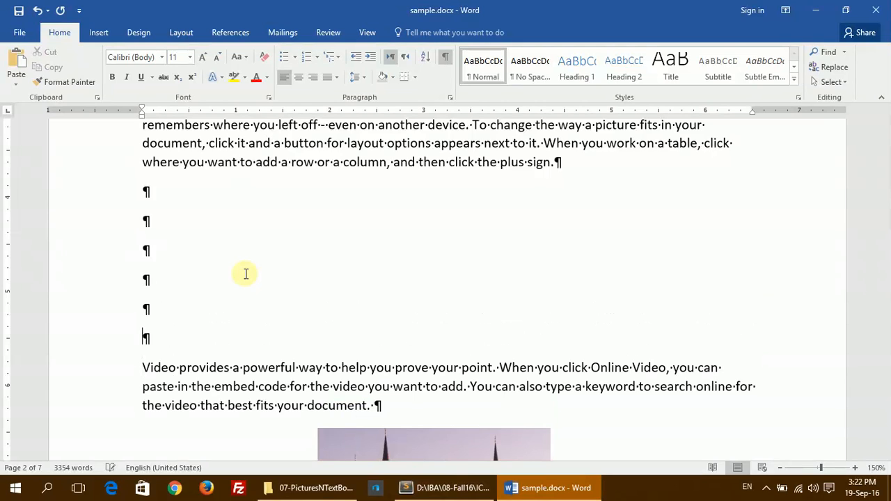
Step: Delete all the empty paragraphs above the "Video provides" paragraph
key(shift+Down)
key(shift+Down)
key(shift+Down)
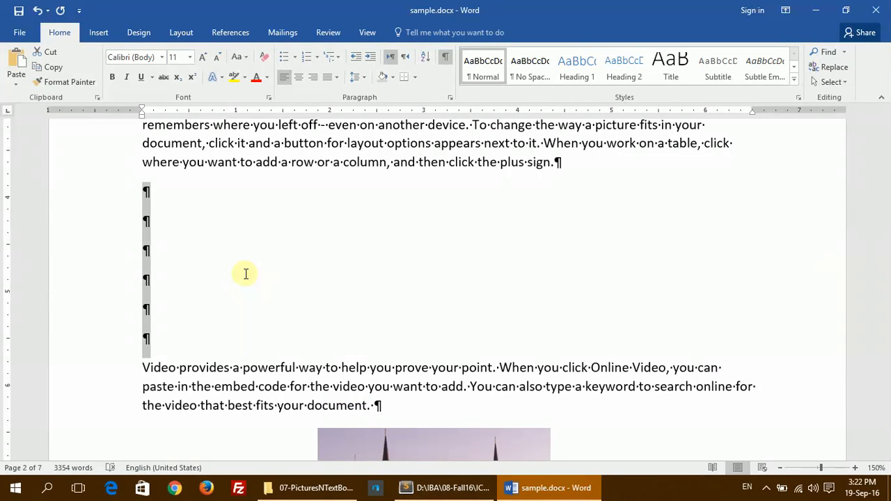
key(Delete)
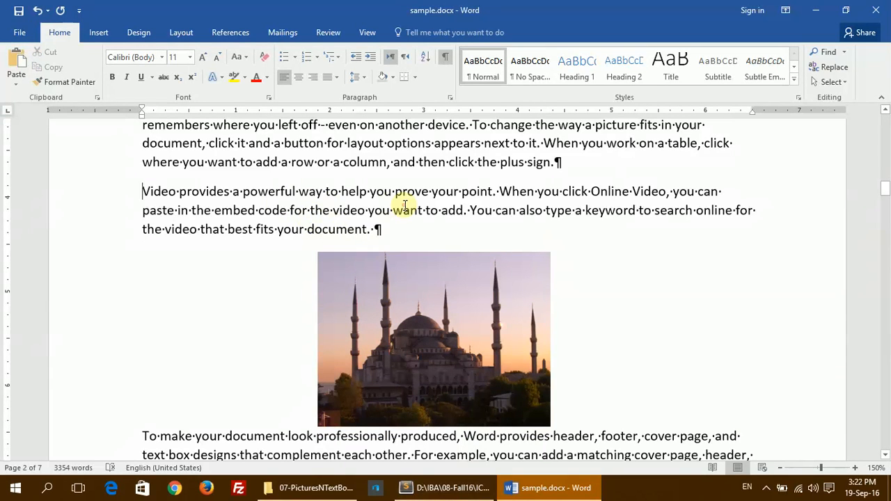
Step: Set the mosque picture's layout to "Fix position on page"
click(565, 161)
click(513, 304)
click(567, 261)
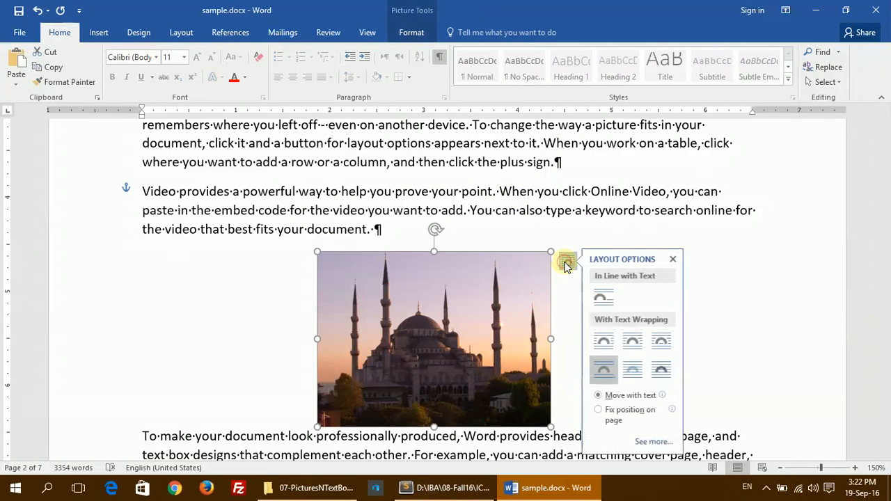
click(601, 409)
Step: Insert four empty paragraphs before the "Video provides" paragraph to test the picture's fixed position
click(142, 187)
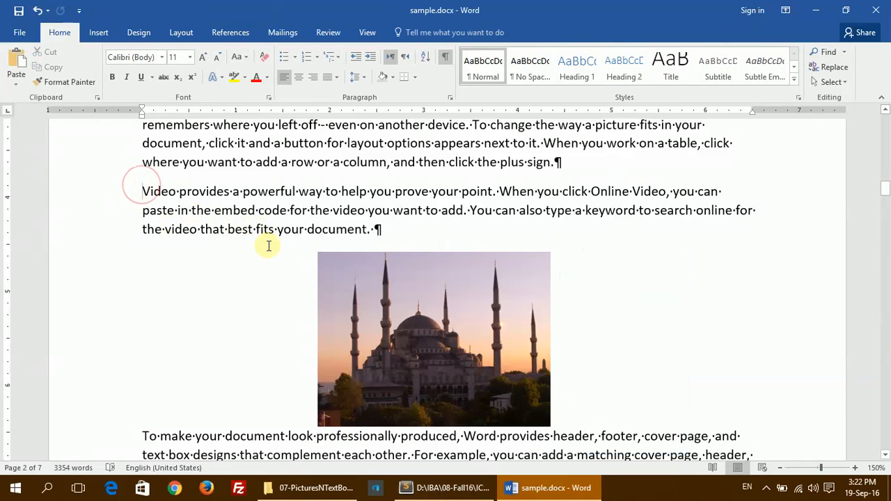
key(Return)
key(Return)
key(Return)
key(Return)
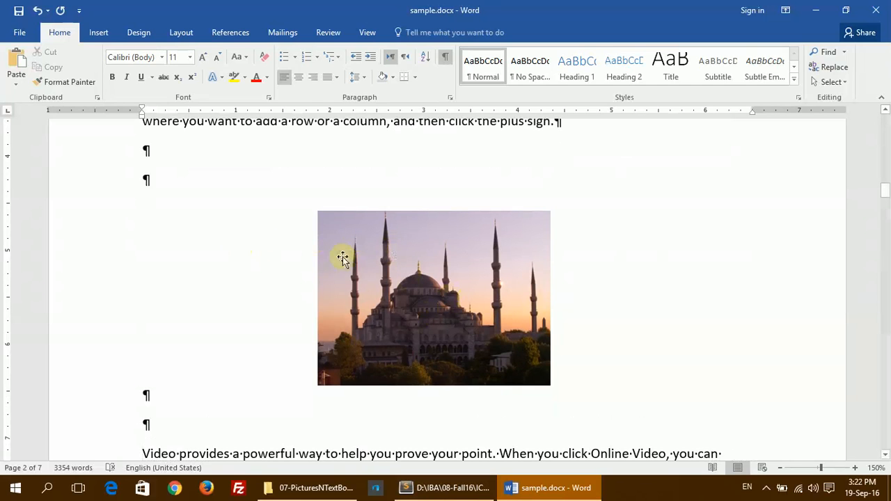
Step: Compare the mosque picture's position with its anchored "Video provides" paragraph, and open the picture's layout options
click(409, 291)
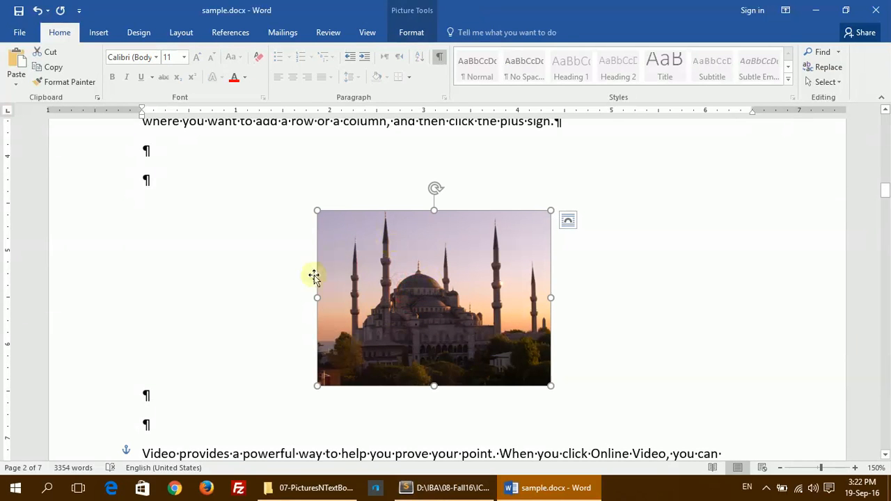
scroll(284, 294, down, 4)
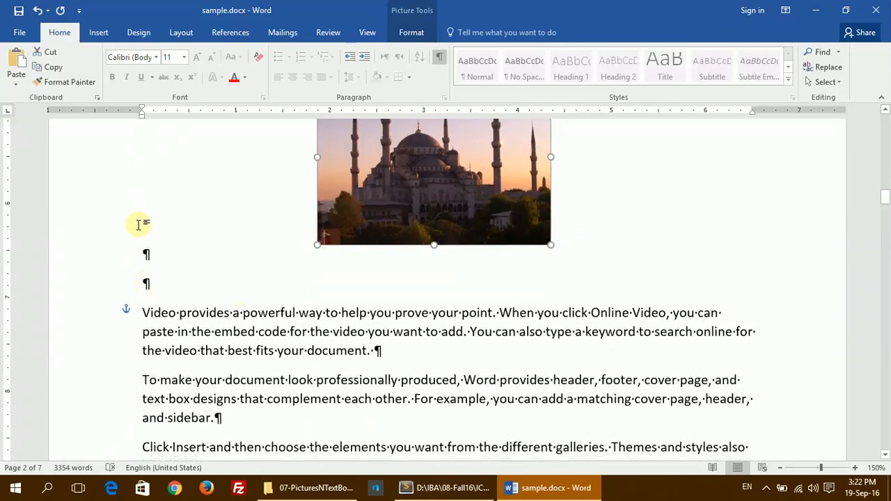
scroll(155, 311, up, 4)
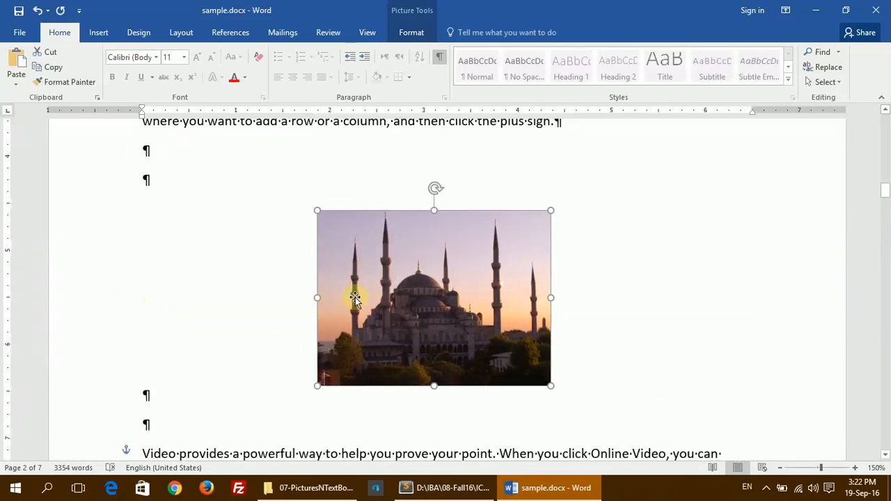
scroll(210, 340, down, 1)
scroll(210, 340, down, 1)
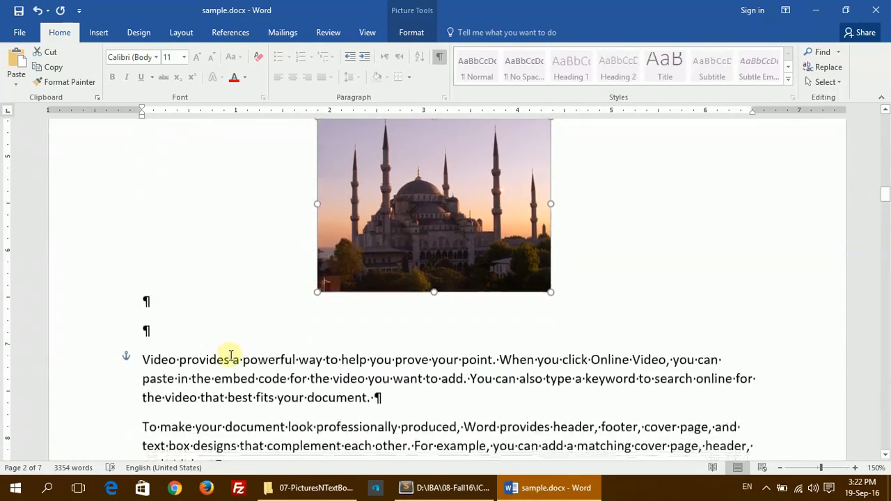
scroll(383, 313, up, 1)
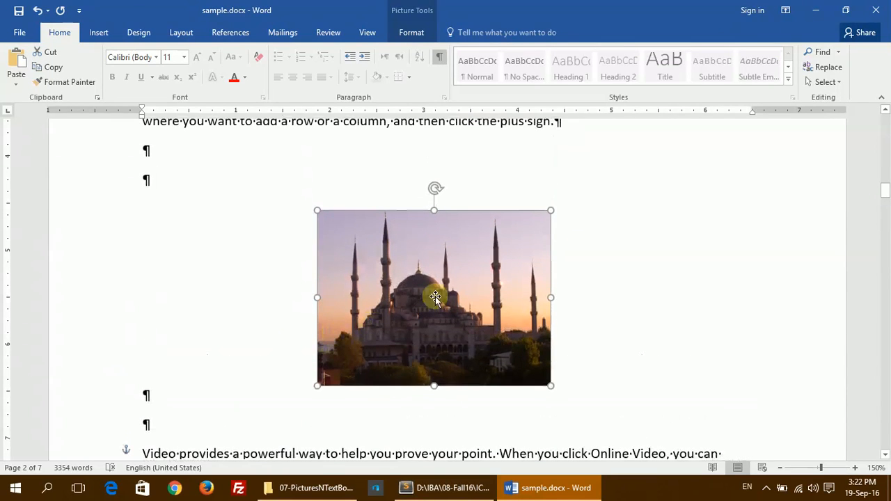
click(568, 219)
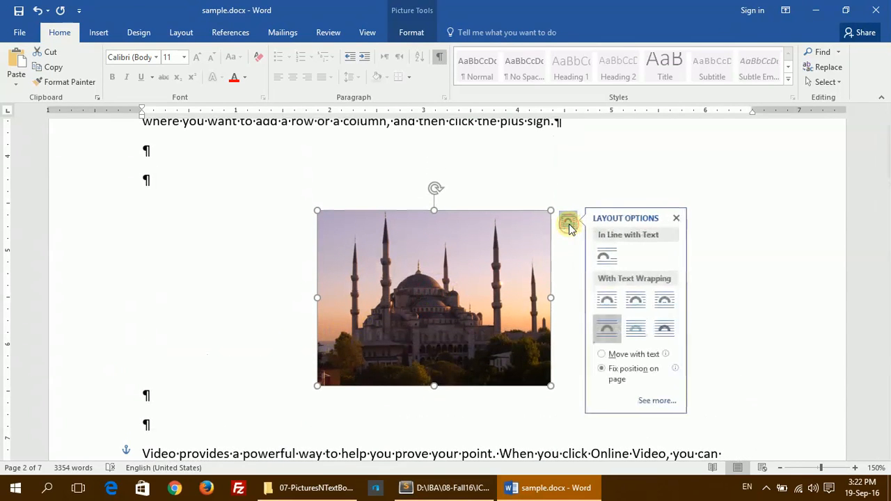
Step: Examine the mosque picture's advanced layout settings for position and text wrapping, and close them without changes
click(649, 403)
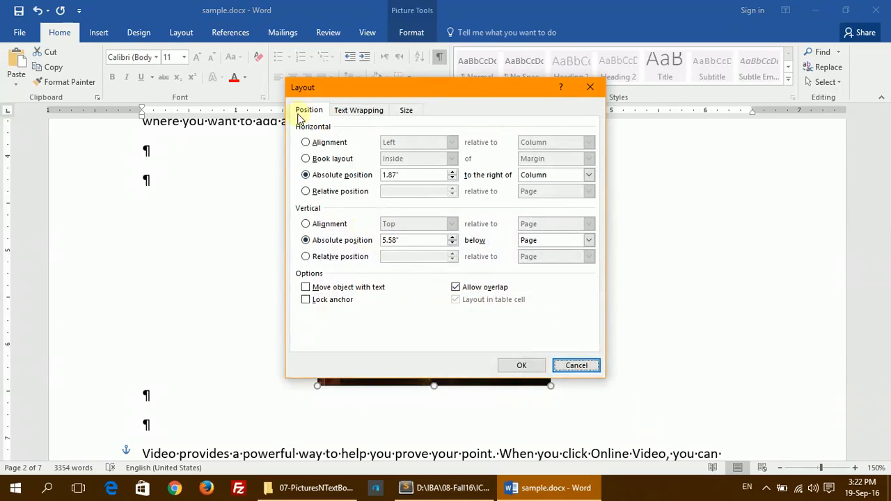
click(345, 111)
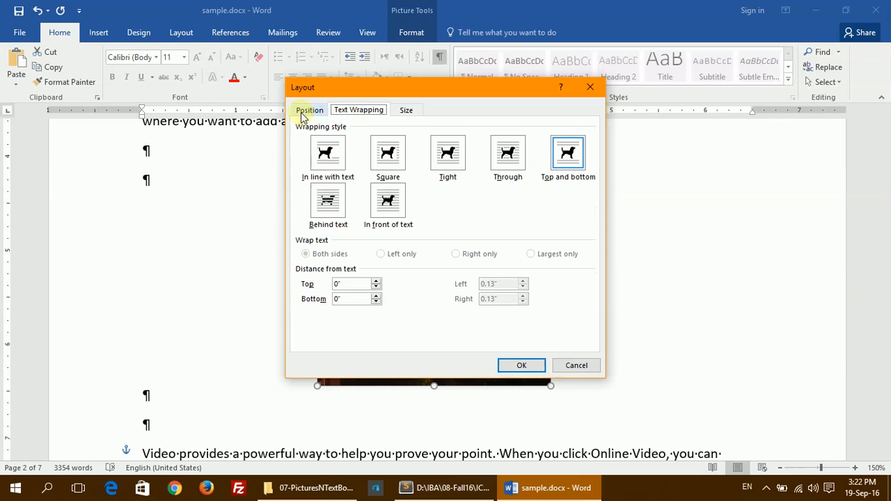
click(306, 112)
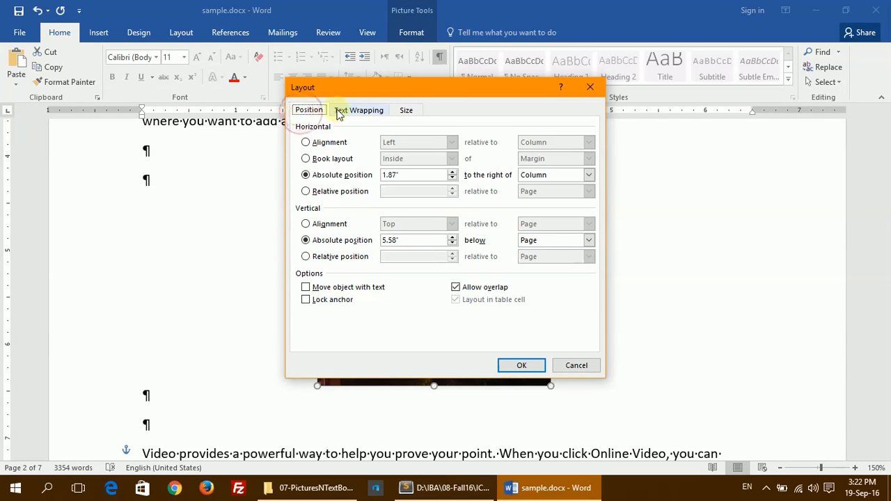
click(340, 110)
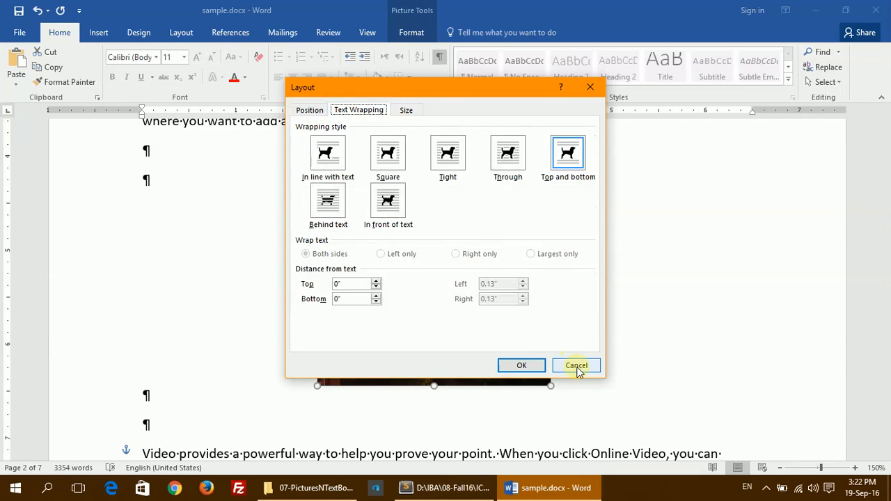
click(576, 367)
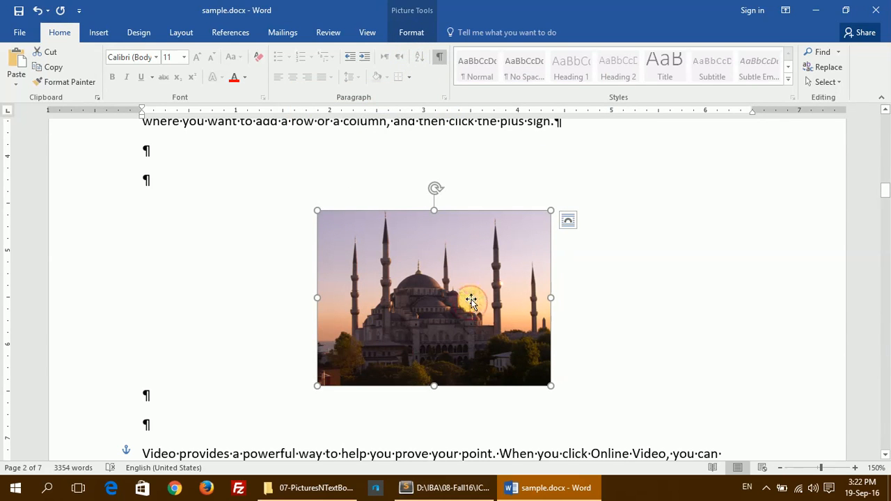
Step: Review the Position presets and Wrap Text choices for the mosque picture, along with their additional layout options
click(412, 34)
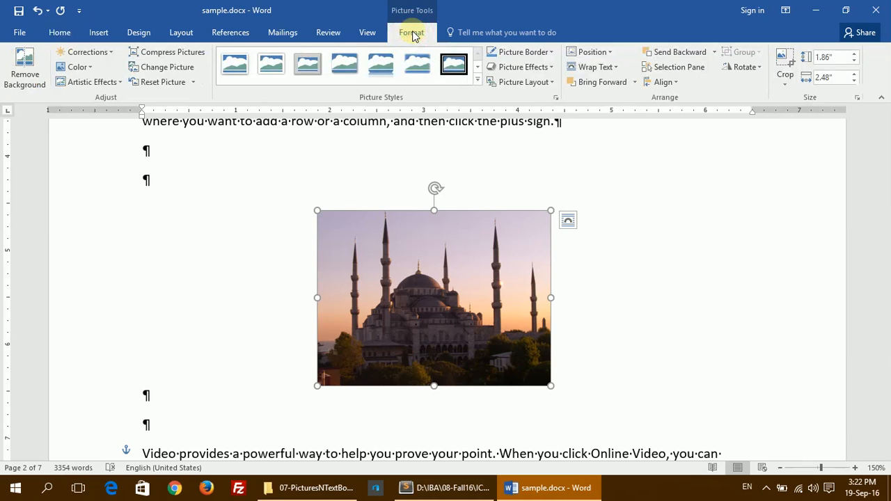
click(608, 53)
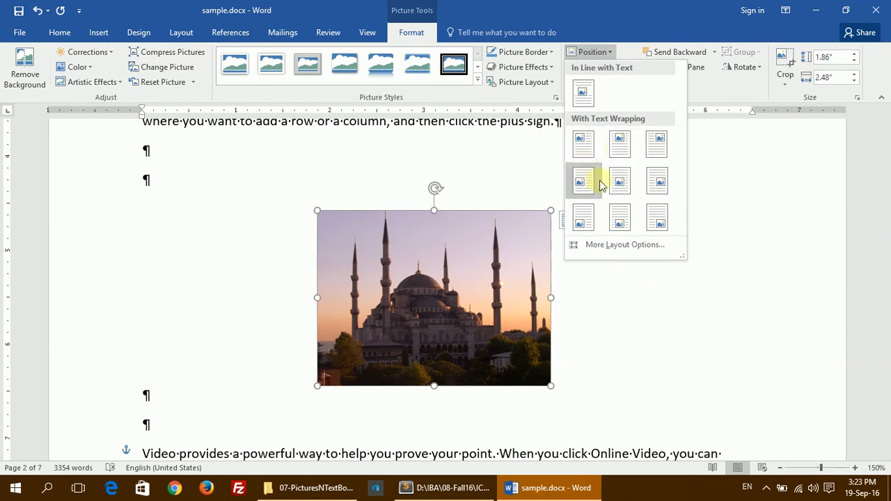
click(591, 21)
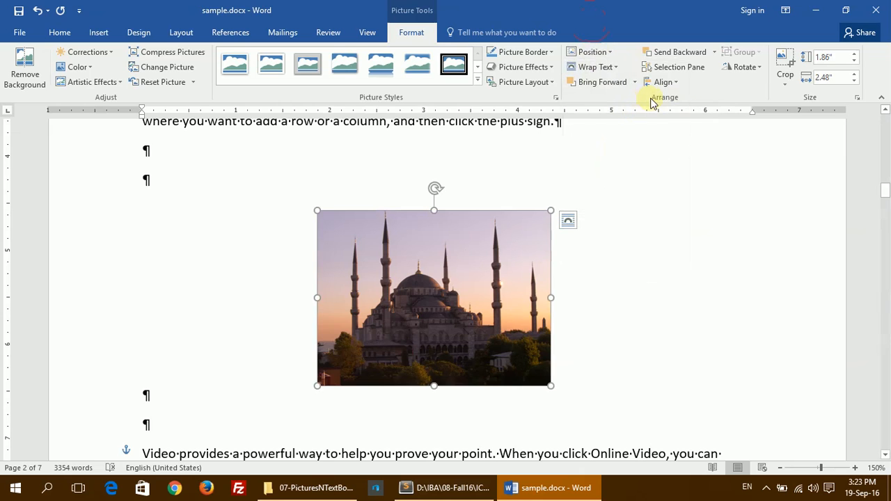
click(606, 66)
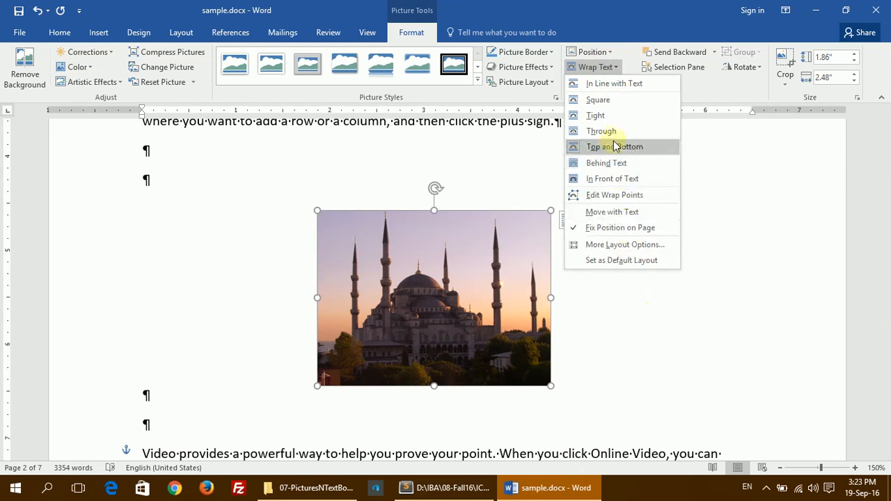
click(604, 249)
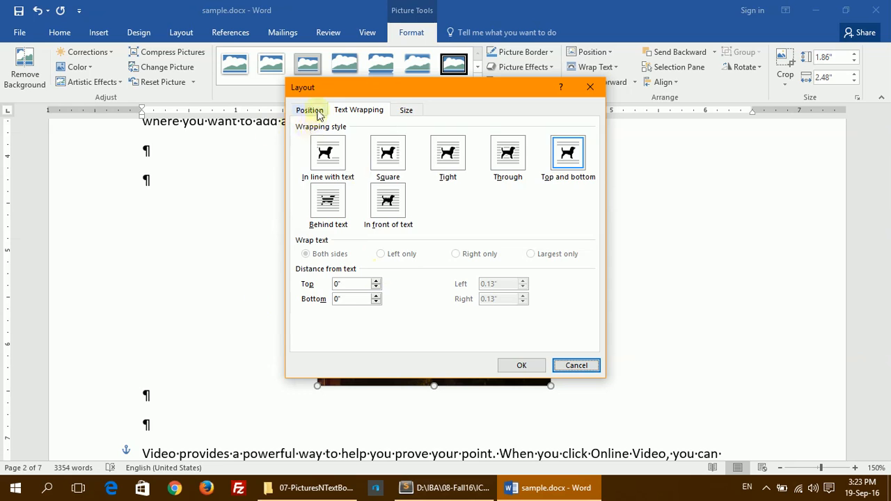
click(318, 114)
click(532, 368)
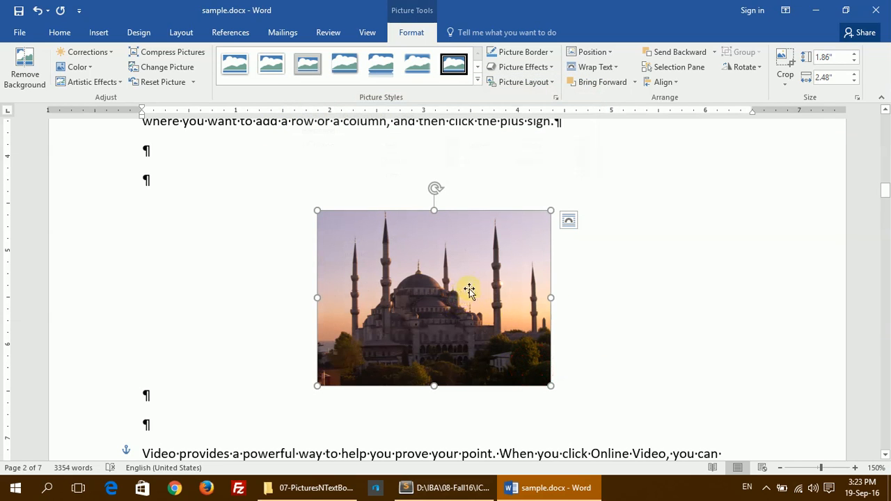
Step: Switch to outline.txt in Sublime Text, highlight the "Insert a simple text box." topic, and return to the Word document
key(alt+Tab)
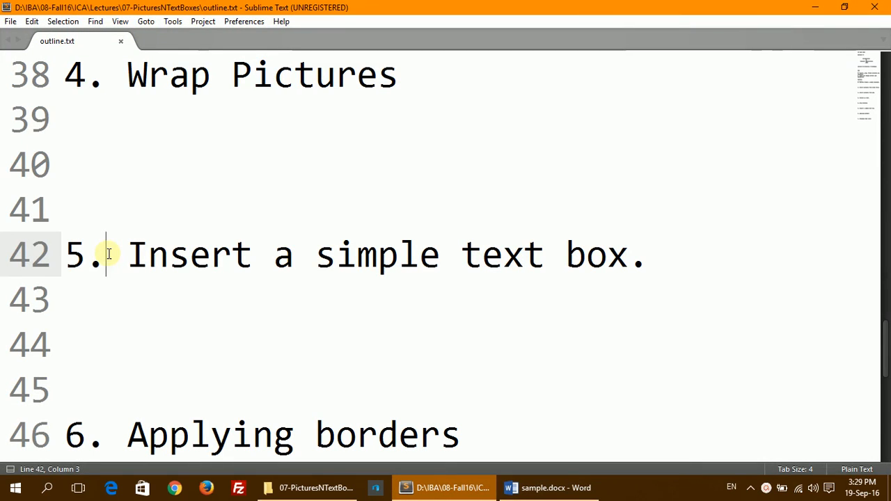
drag(106, 254, 672, 253)
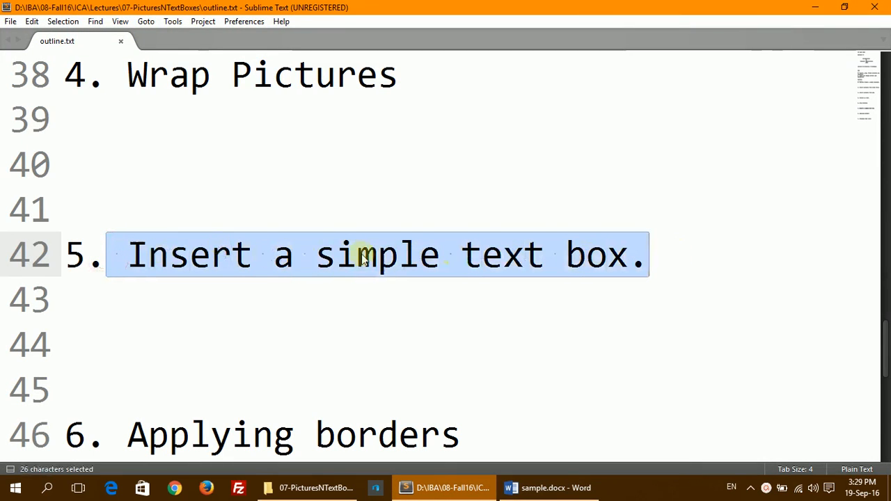
click(529, 488)
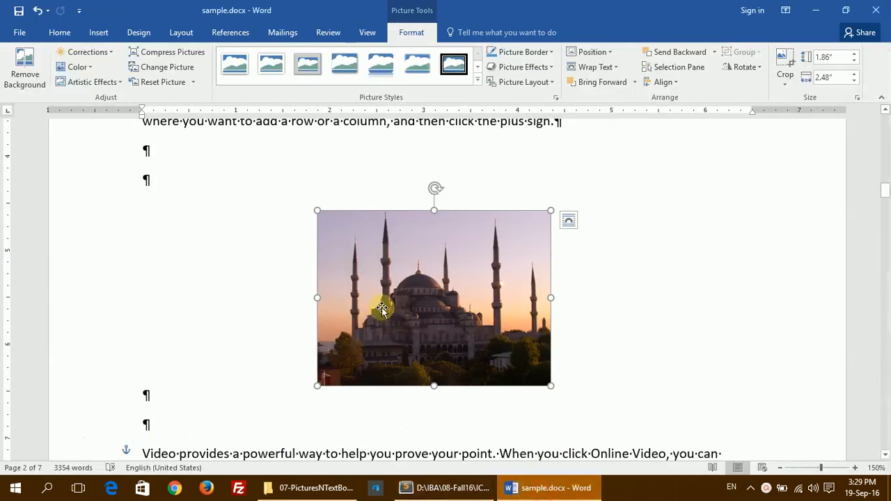
Step: Insert a built-in Simple Text Box at the start of the "To make your document look" paragraph
scroll(250, 355, down, 3)
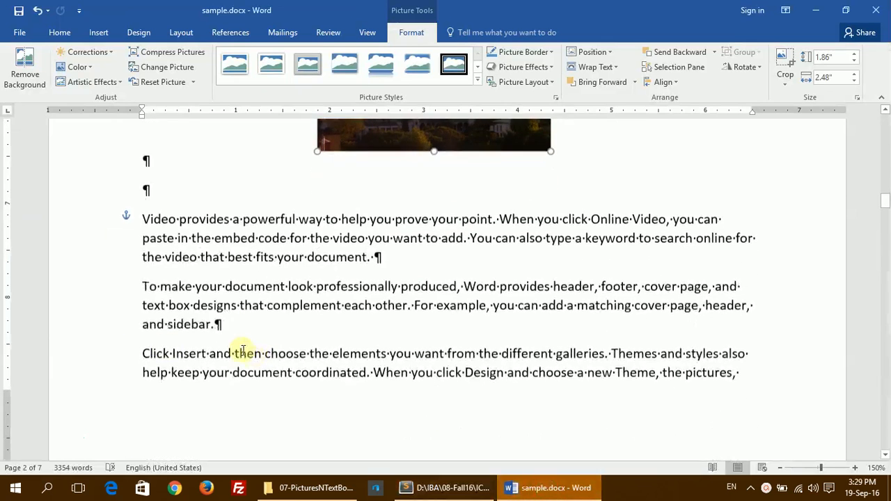
click(139, 284)
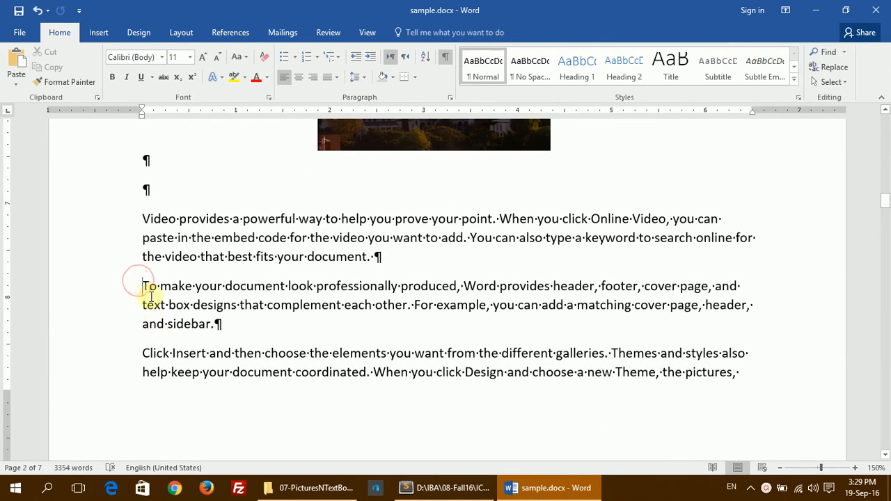
click(98, 33)
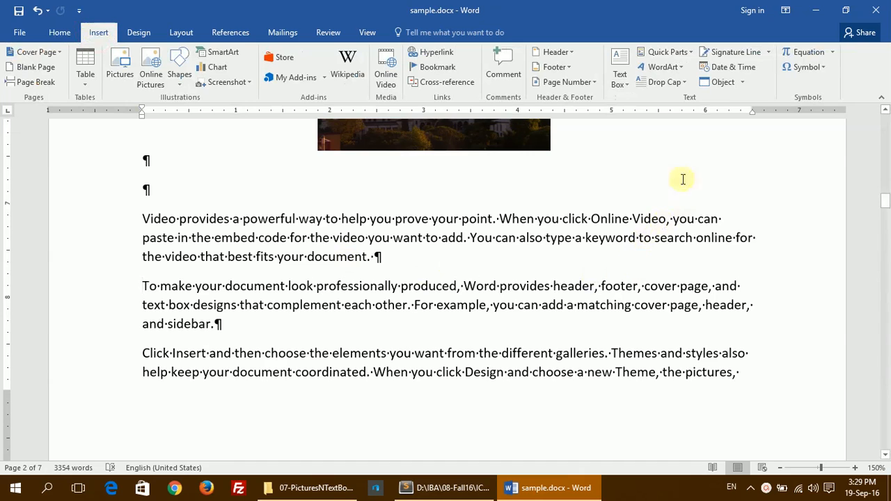
click(620, 66)
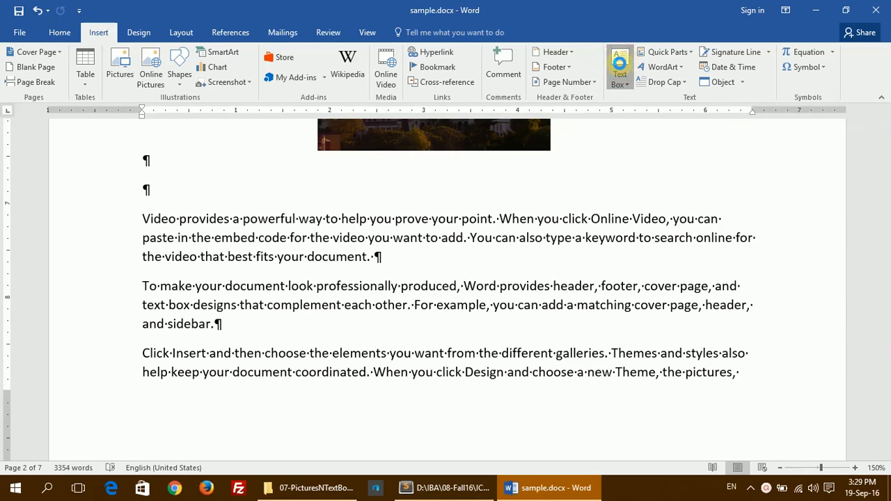
click(621, 85)
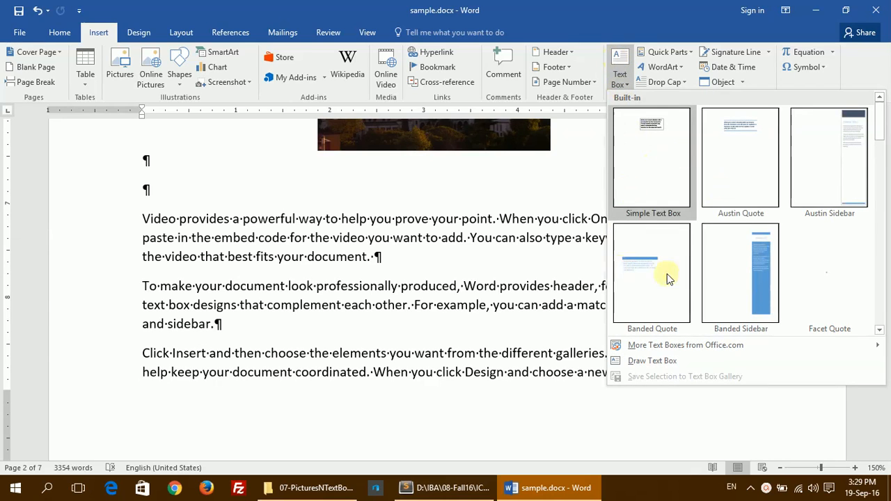
click(643, 176)
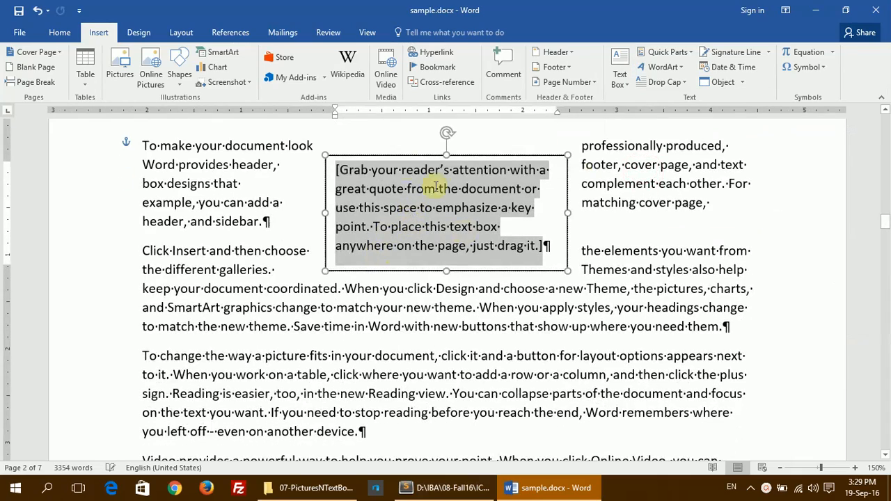
Step: Move the text box down into the "Click Insert" paragraph and replace its placeholder text with "Hello!"
drag(401, 151, 375, 208)
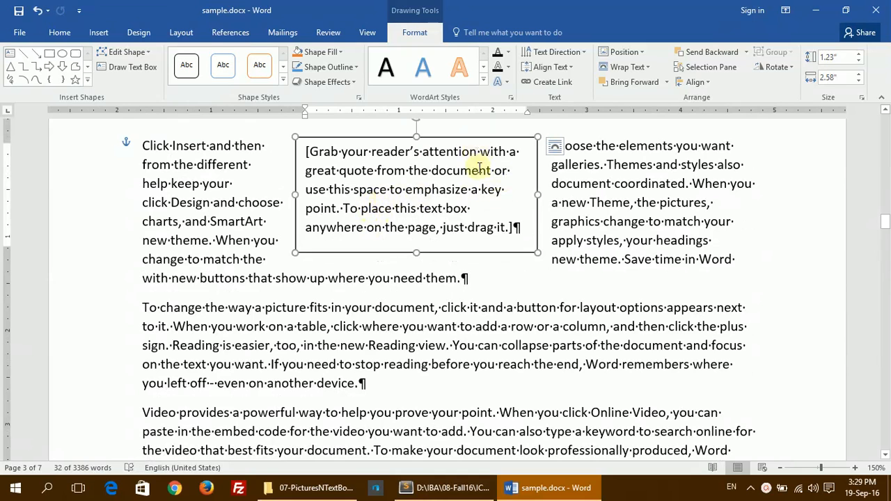
click(554, 146)
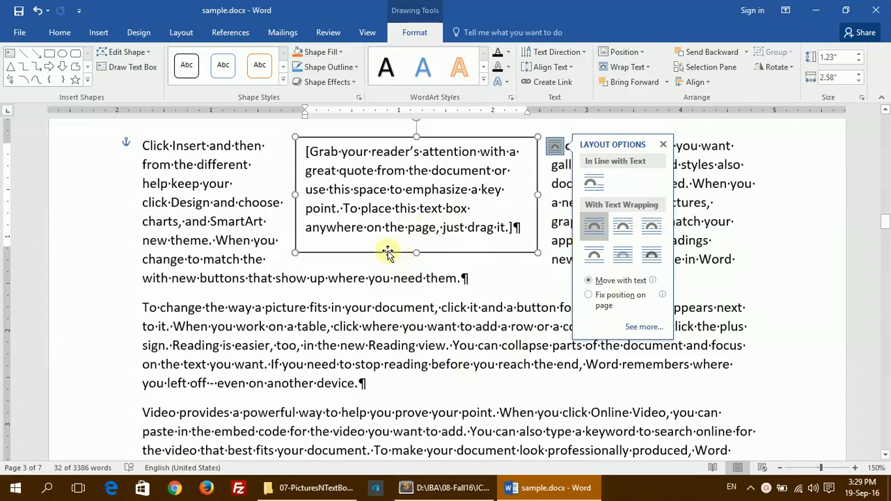
triple_click(360, 169)
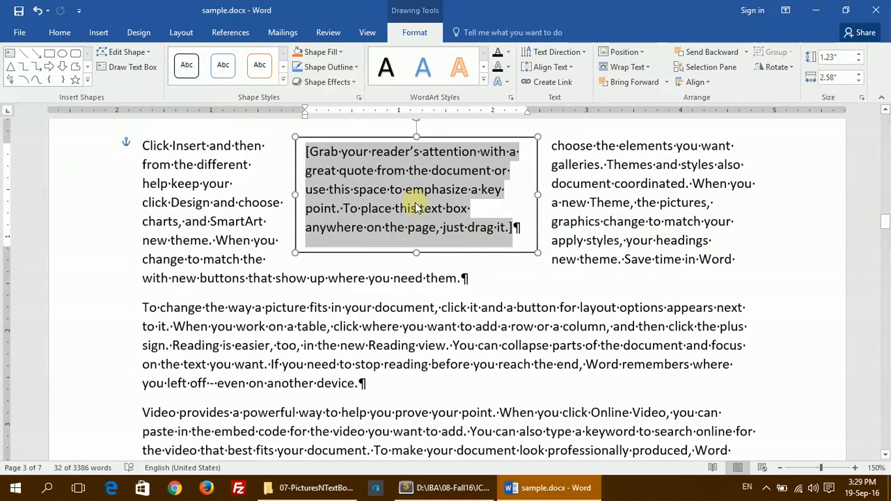
text(Hellow)
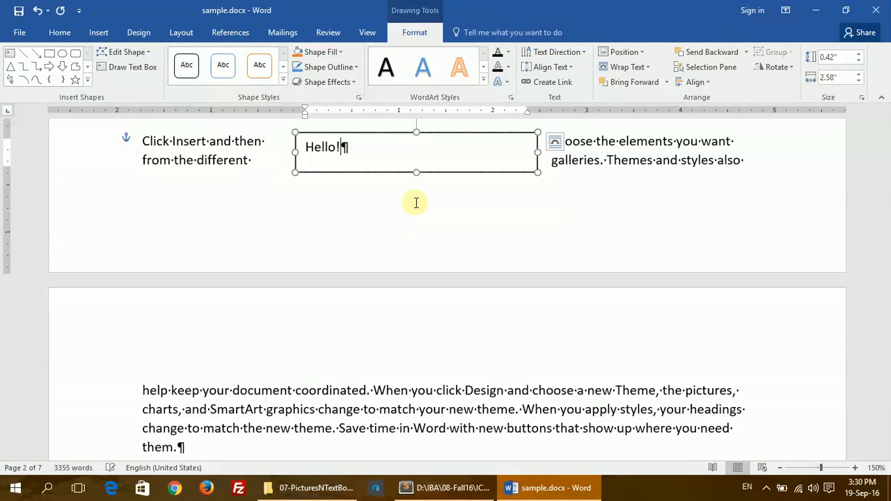
click(668, 153)
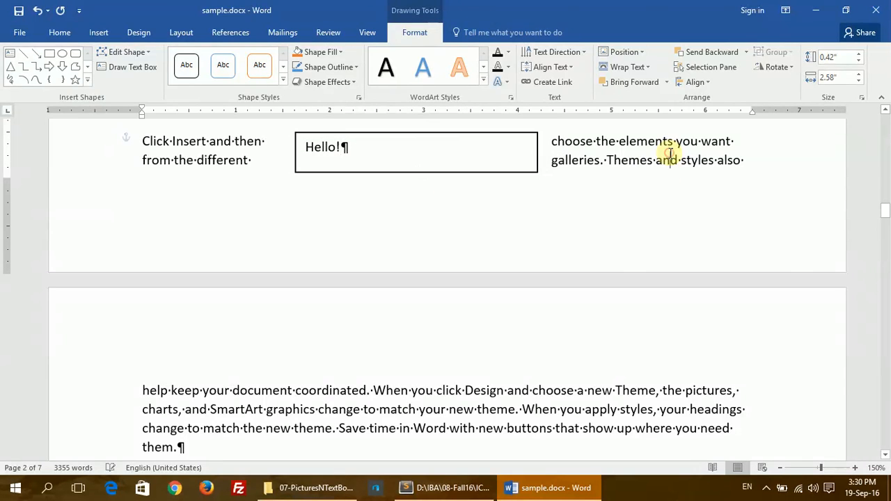
Step: Select the "Hello!" text in the text box and look over the text formatting and shape formatting tools
click(378, 155)
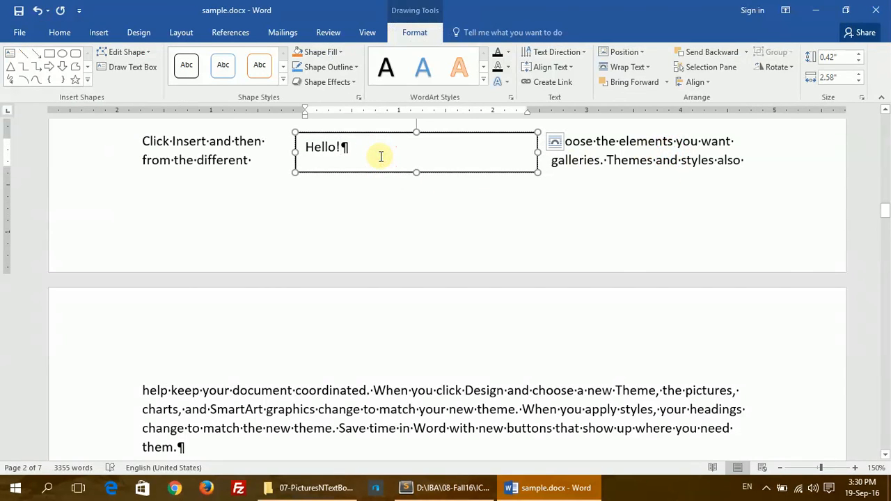
triple_click(381, 157)
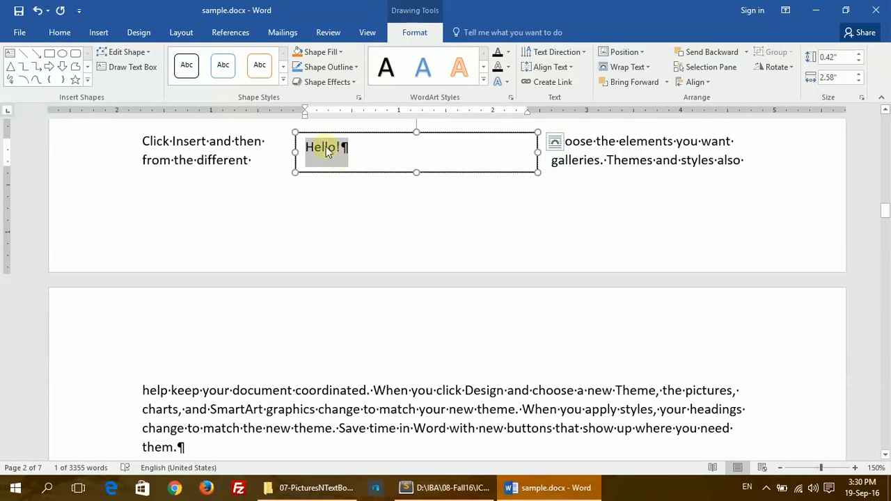
click(59, 33)
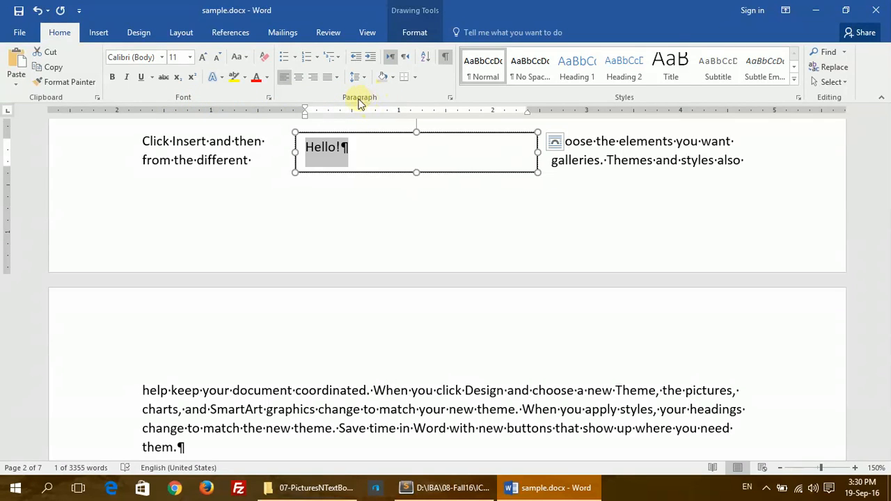
click(415, 34)
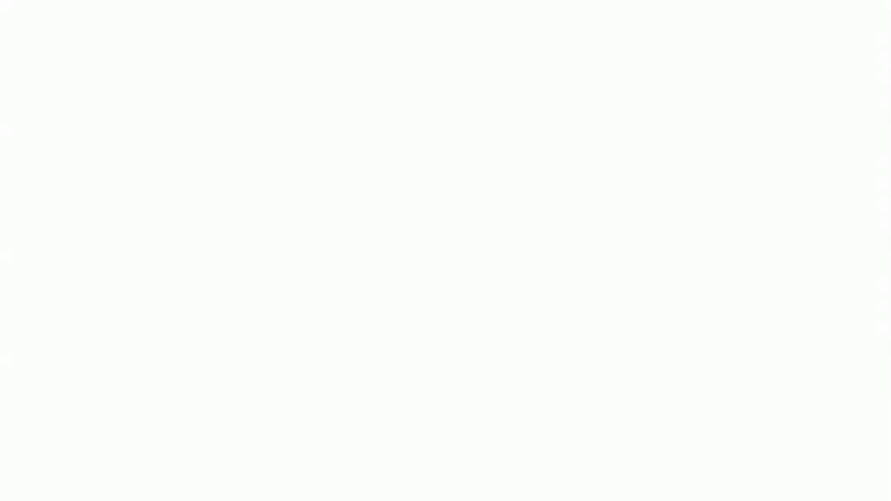
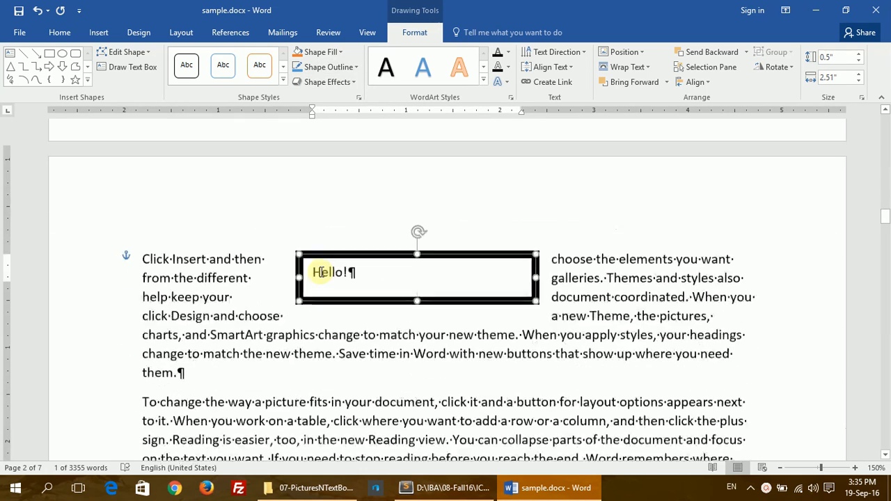
Step: Recolor the "Hello!" text box outline dark gray and give it a dashed line style
click(342, 66)
click(318, 133)
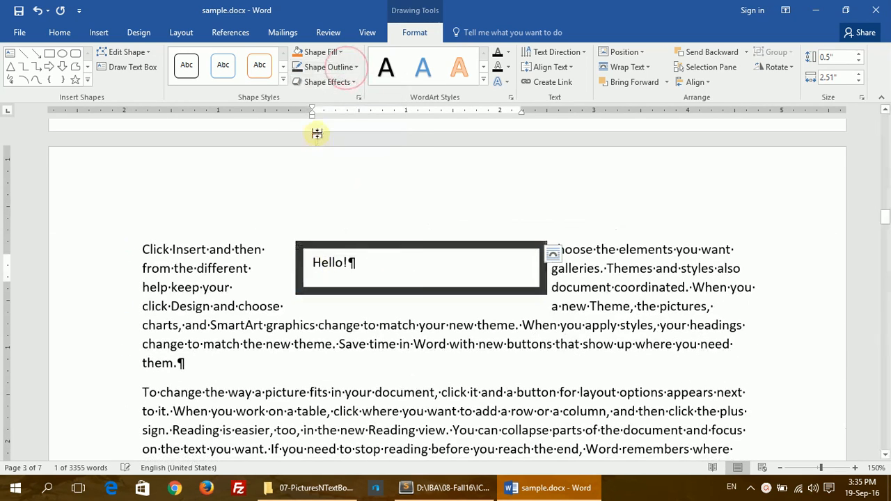
click(328, 67)
mouse_move(366, 239)
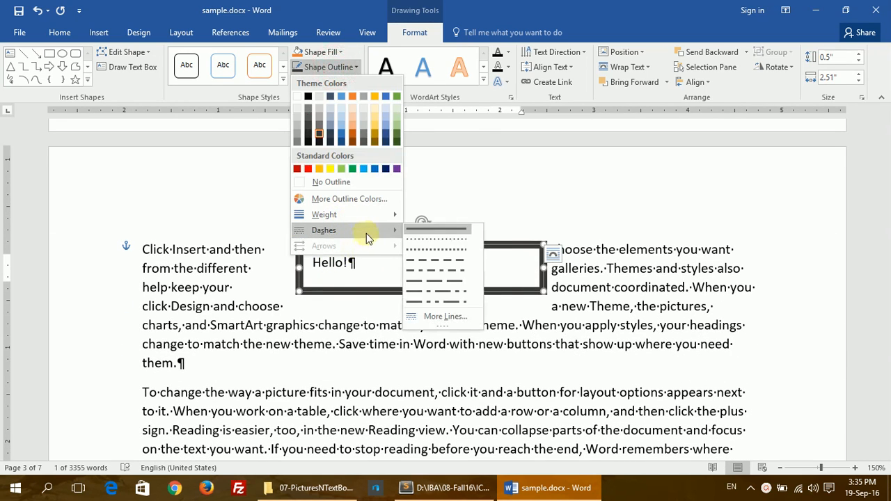
click(435, 250)
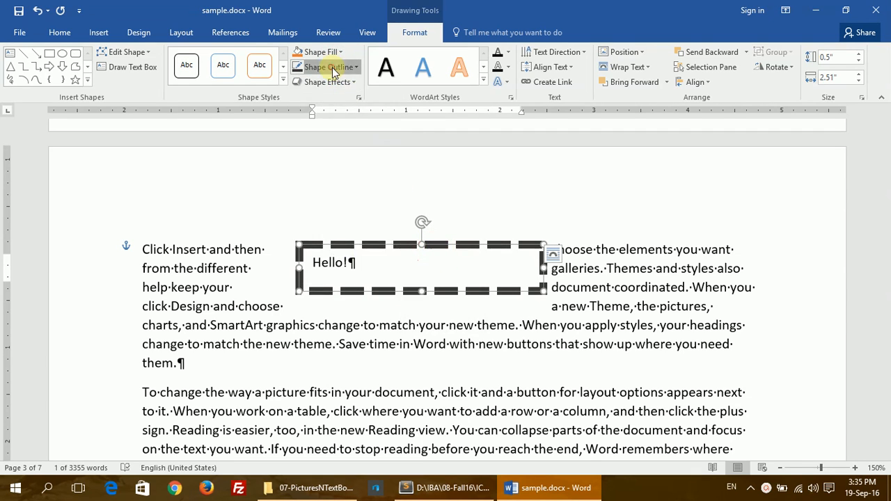
Step: Give the "Hello!" text box outline a custom dark green color from the custom color spectrum
click(328, 67)
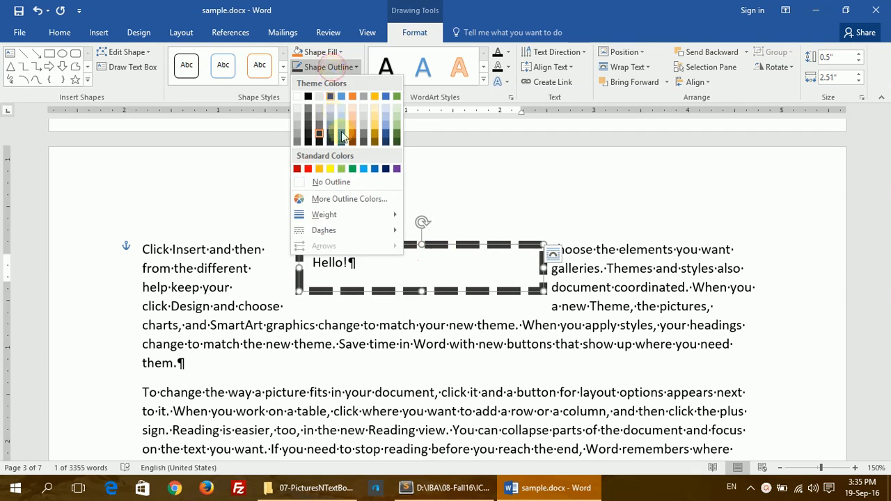
click(372, 201)
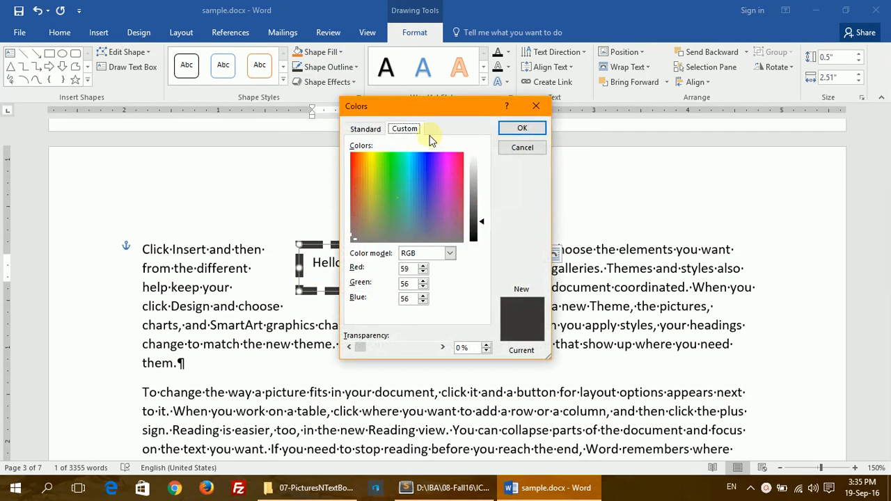
drag(396, 160, 387, 161)
click(522, 129)
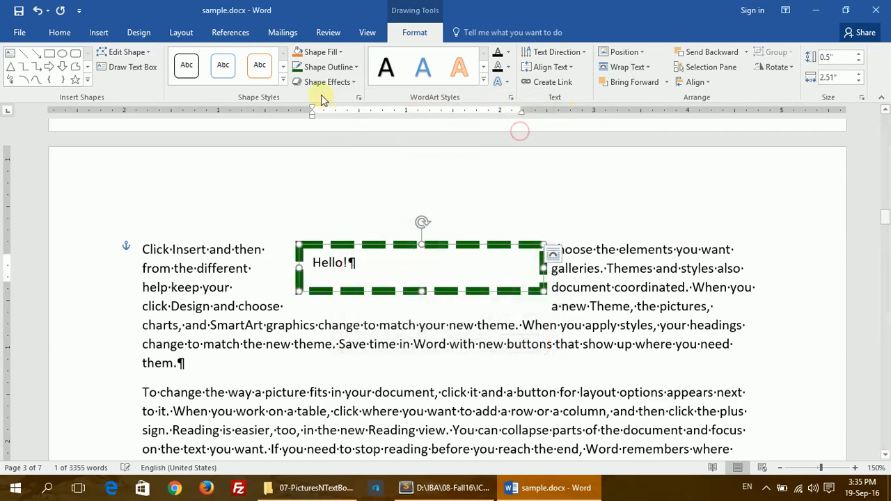
Step: Remove the outline from the "Hello!" text box and deselect it to view the text without a border
click(353, 68)
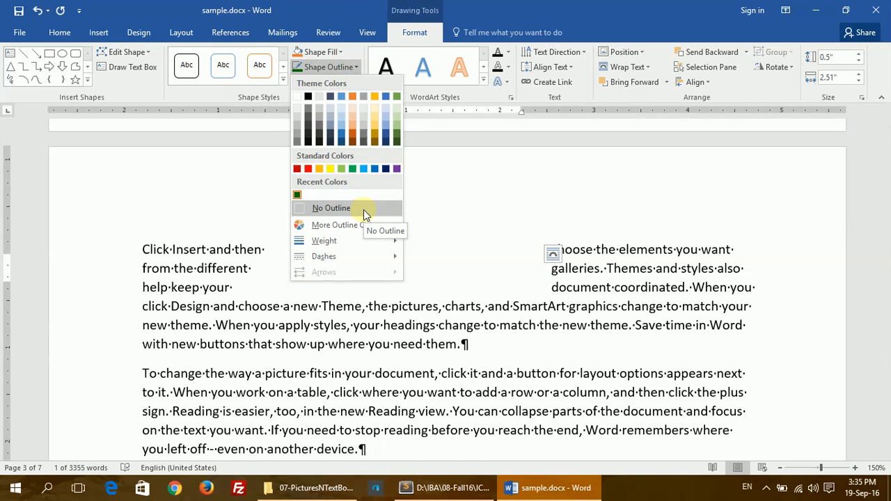
click(363, 210)
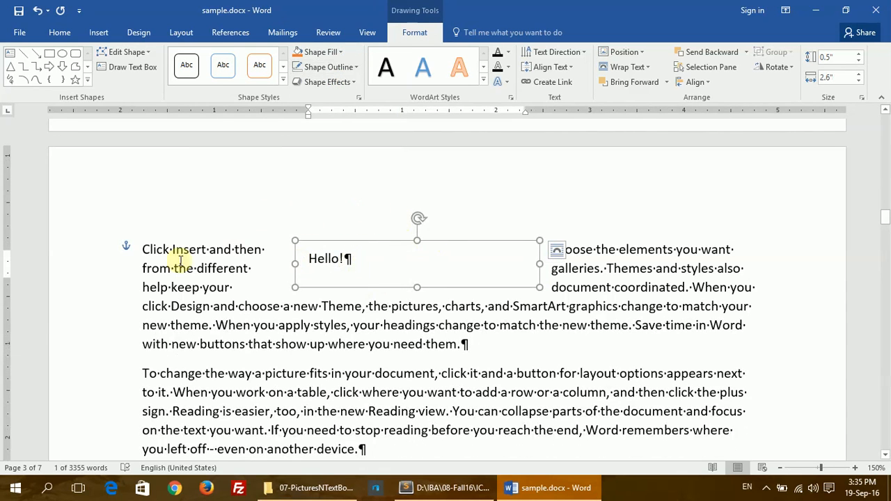
click(189, 286)
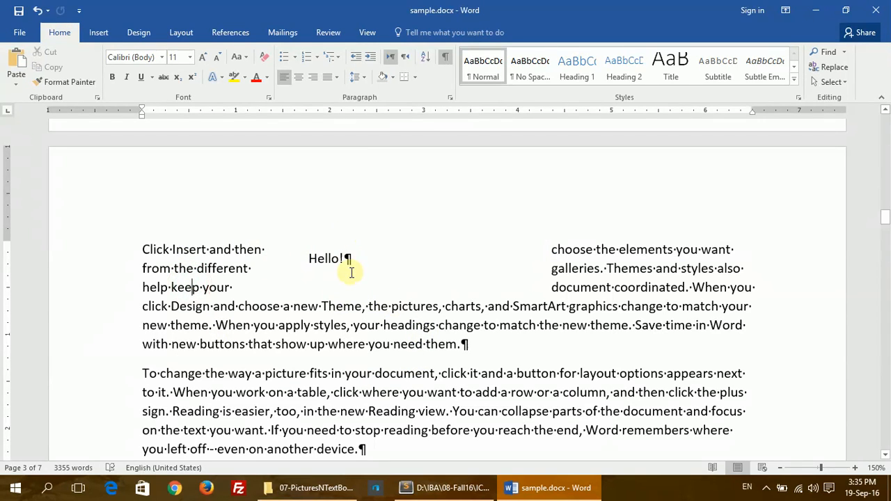
Step: Restore a thick outline around the "Hello!" text box by applying a heavy line weight
click(334, 260)
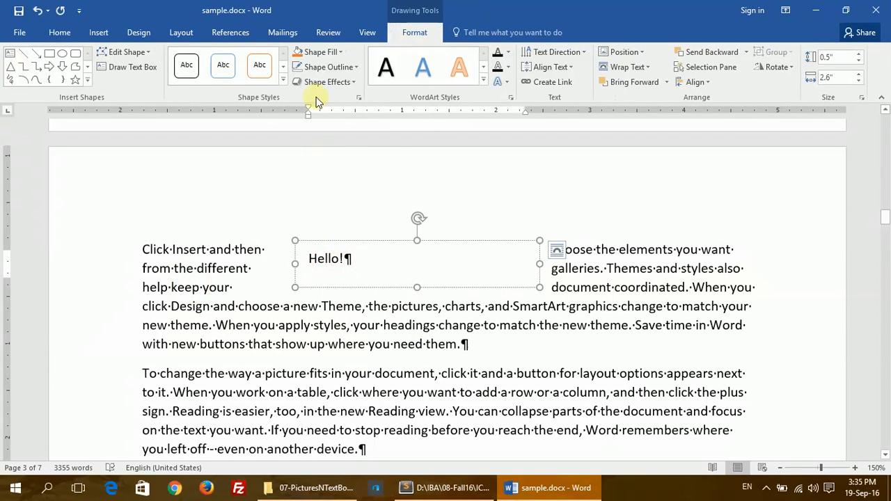
click(324, 69)
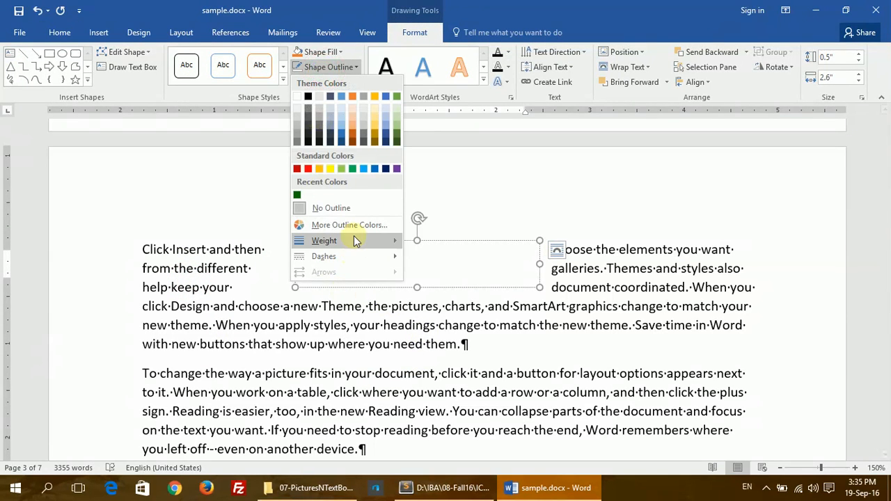
mouse_move(389, 240)
click(453, 357)
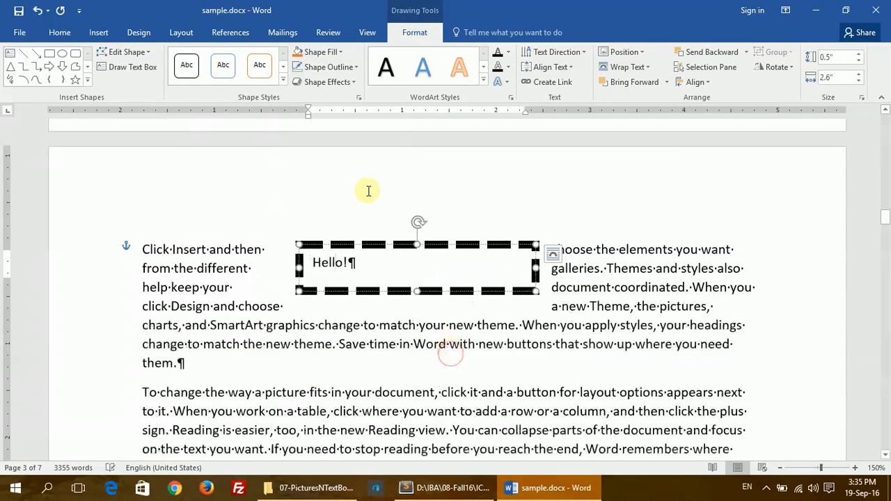
click(324, 68)
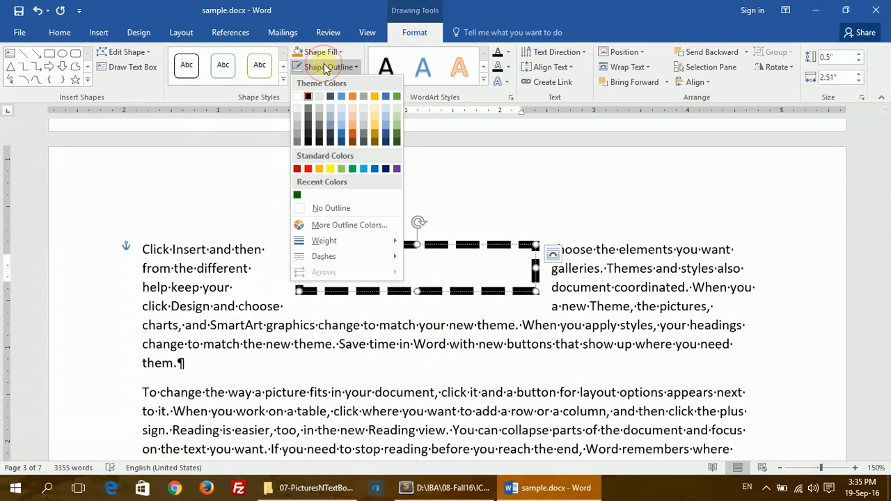
click(272, 238)
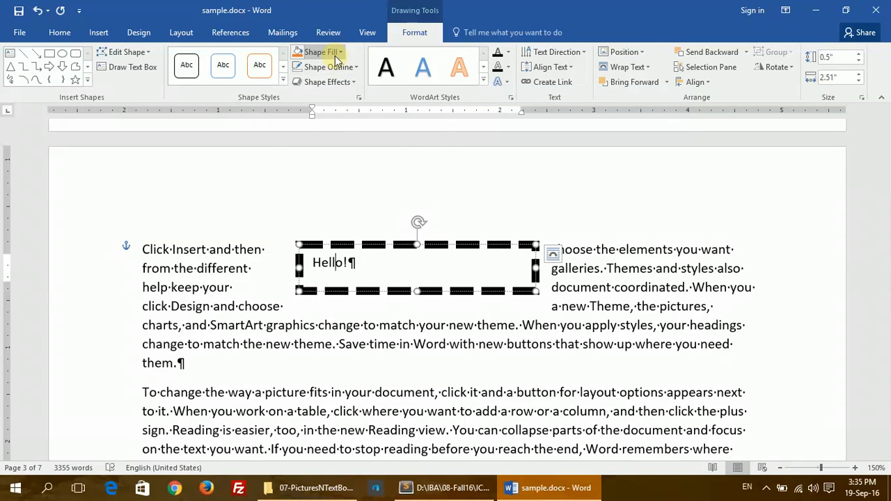
Step: Apply the drop-shadow rectangle picture style to the mosque picture on page 2
scroll(304, 208, down, 5)
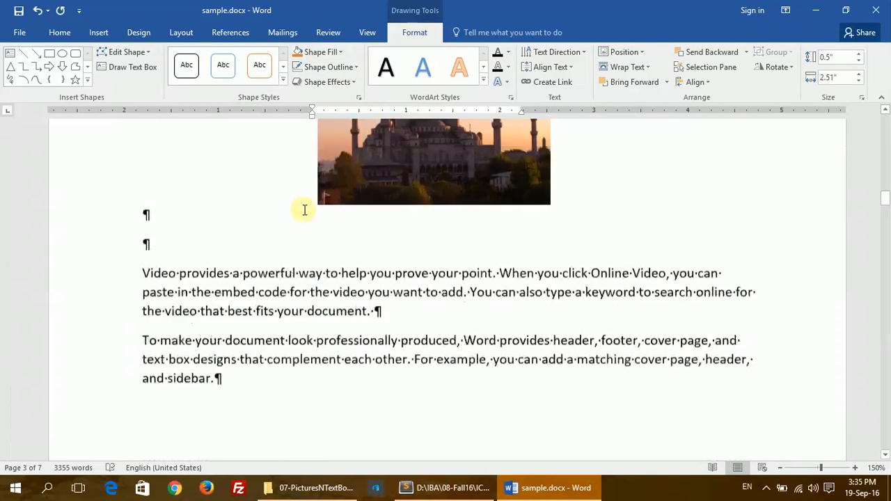
scroll(304, 210, up, 1)
click(461, 299)
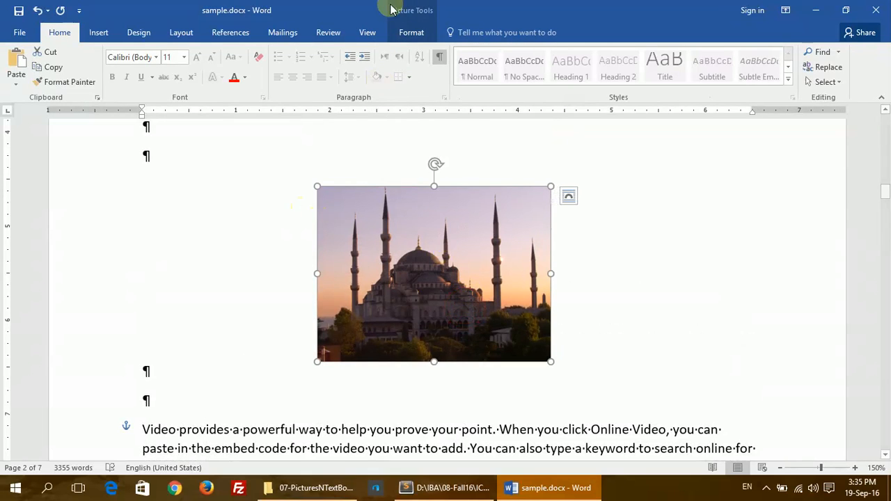
click(411, 32)
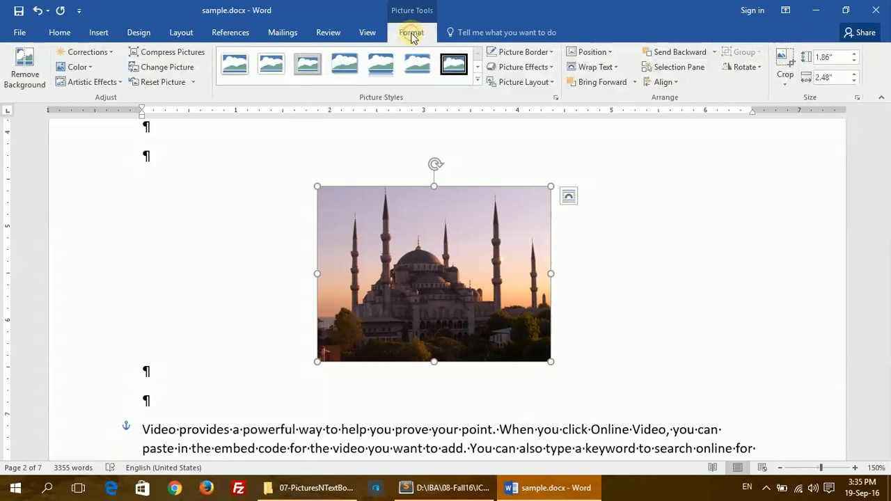
click(478, 79)
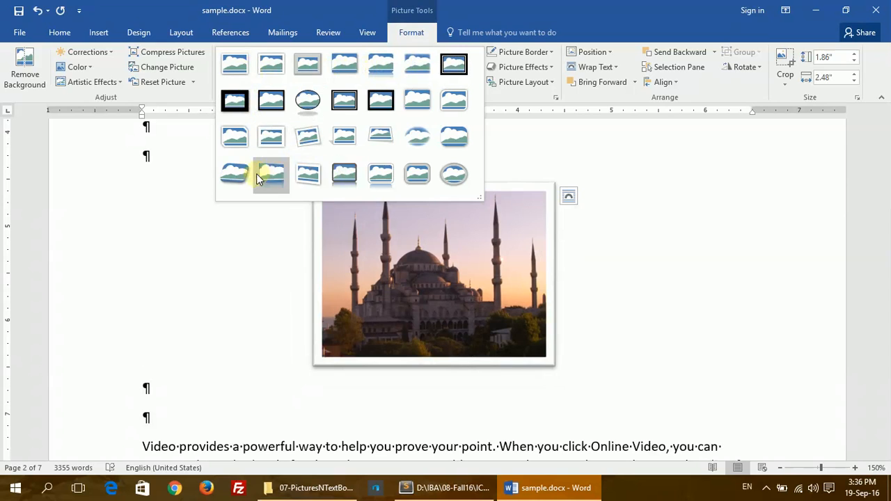
click(341, 73)
click(404, 240)
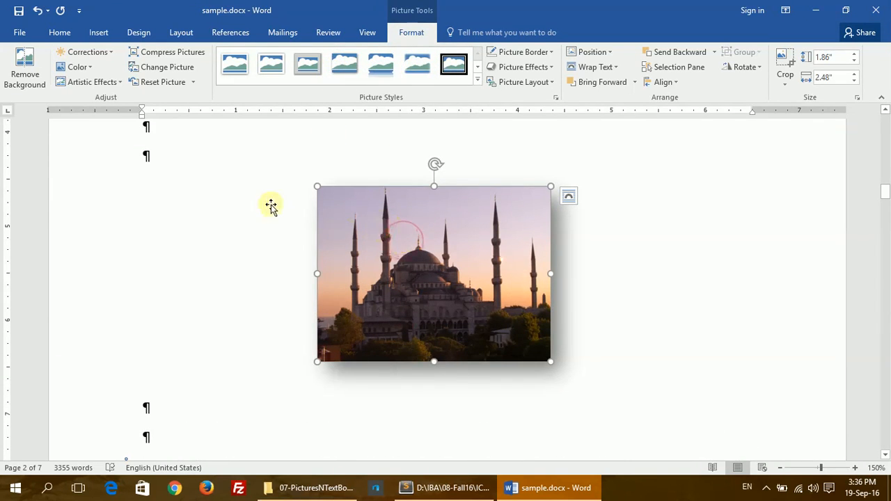
click(189, 202)
Step: Add a dark orange border to the mosque picture
click(463, 272)
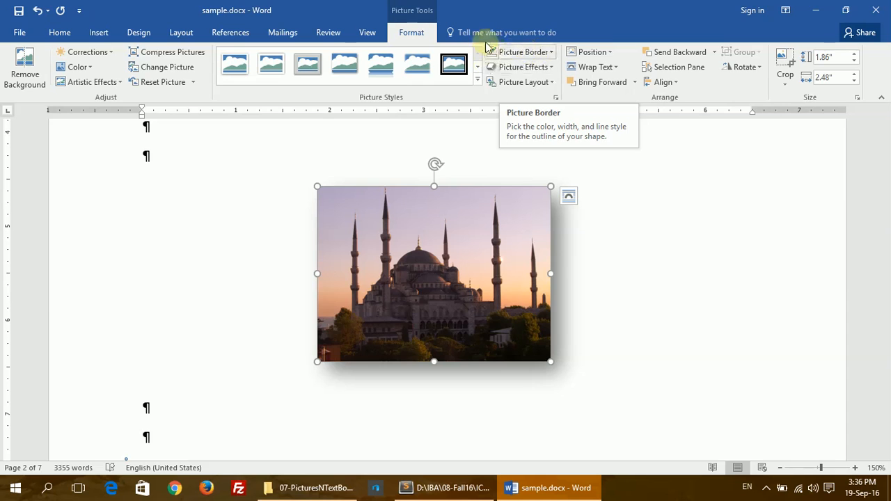
click(549, 54)
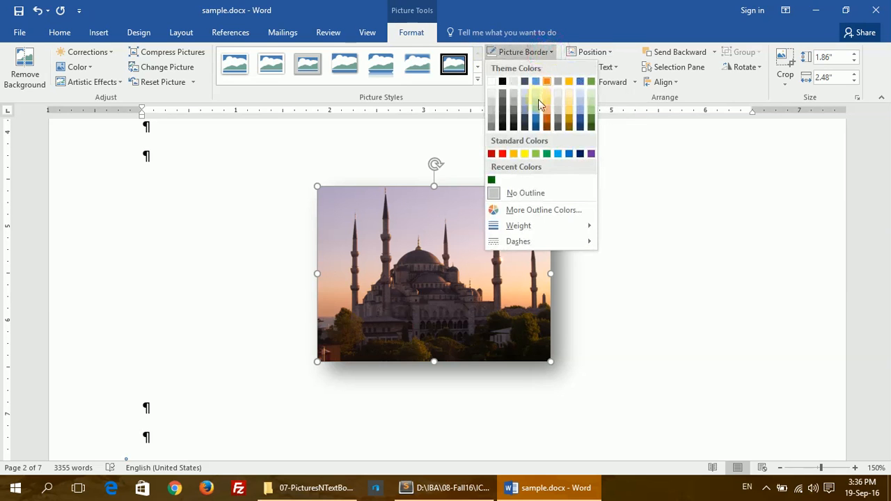
click(547, 126)
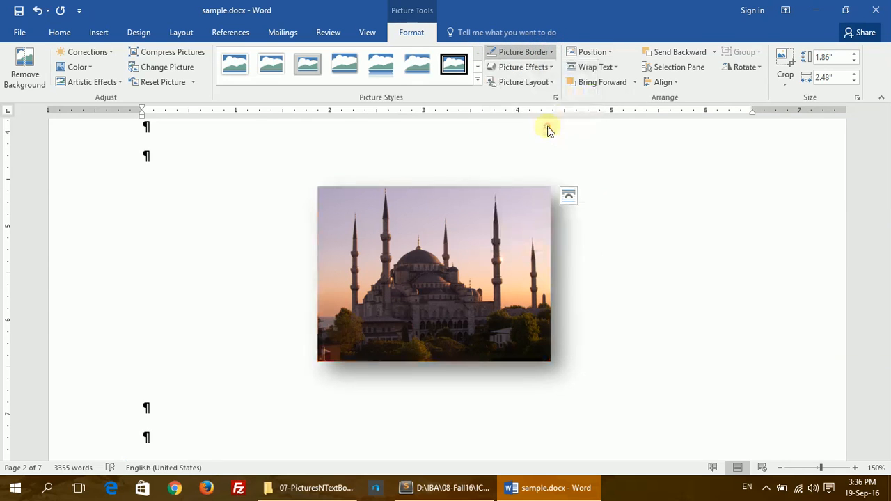
click(550, 52)
click(519, 55)
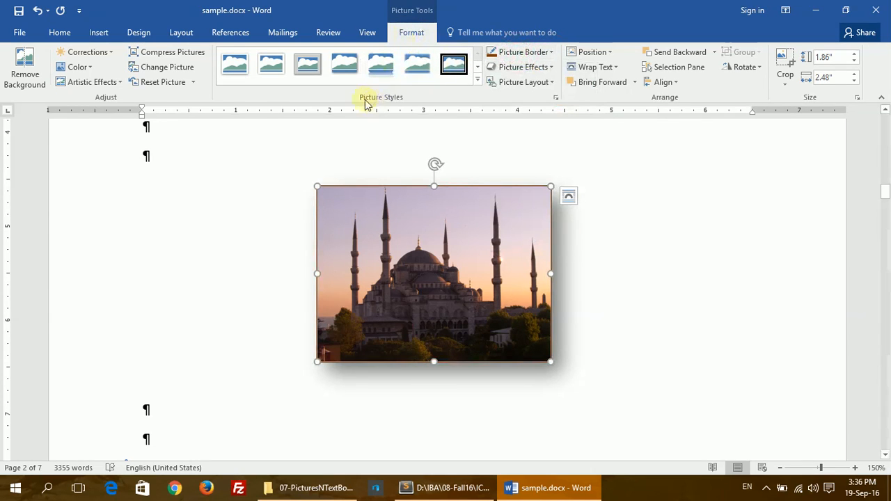
Step: Set the mosque picture's border color to standard yellow and deselect the picture
click(550, 53)
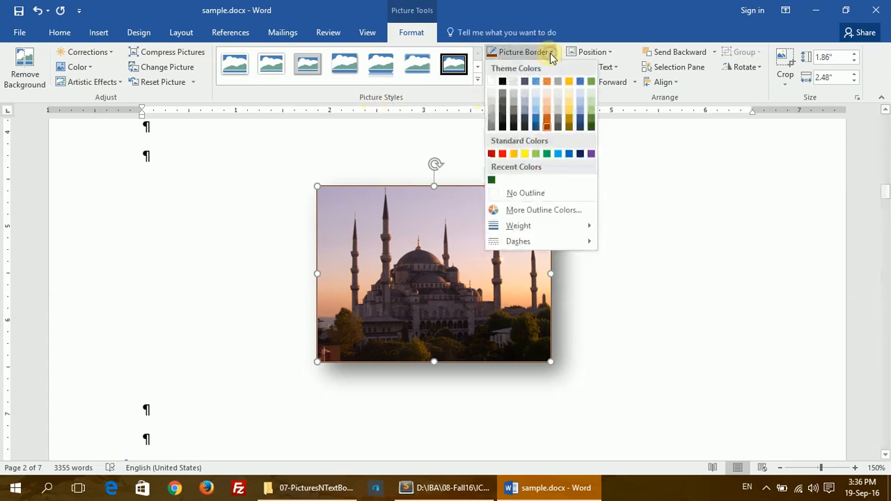
click(525, 154)
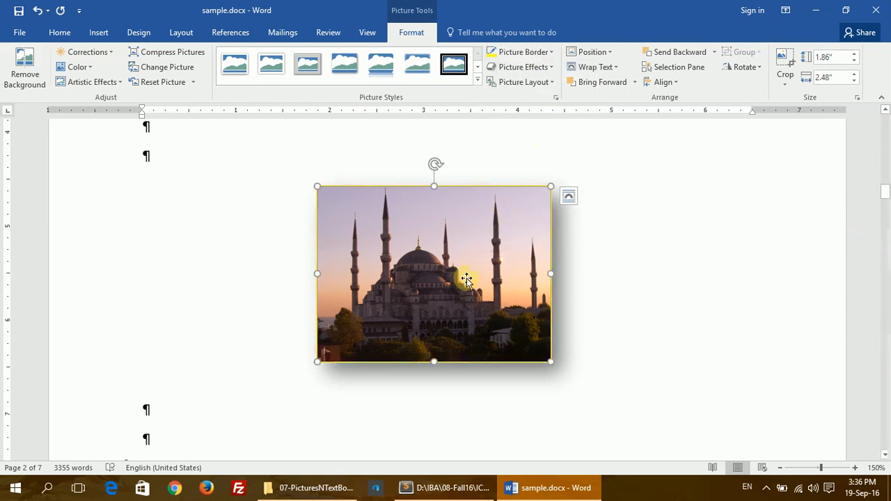
click(710, 296)
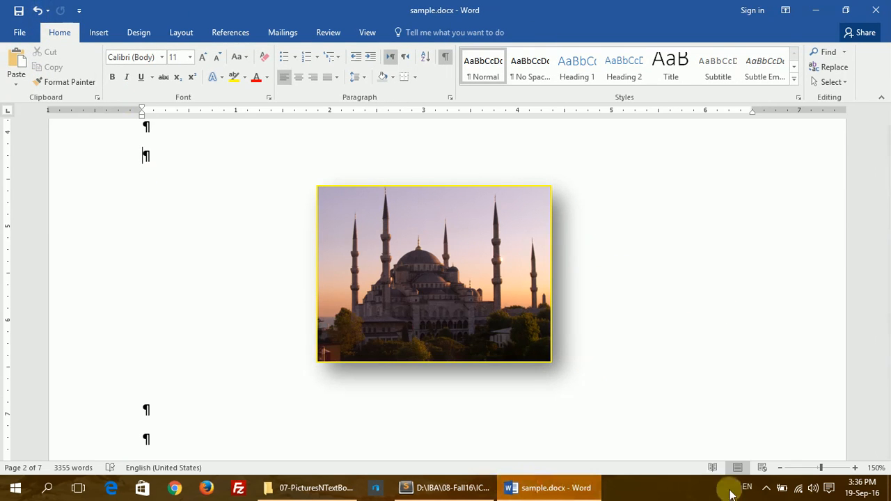
click(766, 487)
click(778, 459)
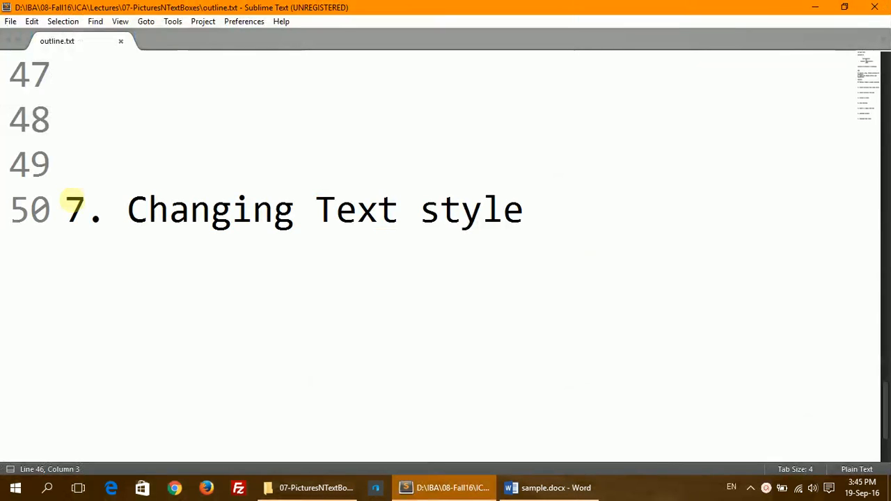
Step: Highlight the "7. Changing Text style" line in outline.txt and switch back to sample.docx in Word
click(65, 209)
key(shift+End)
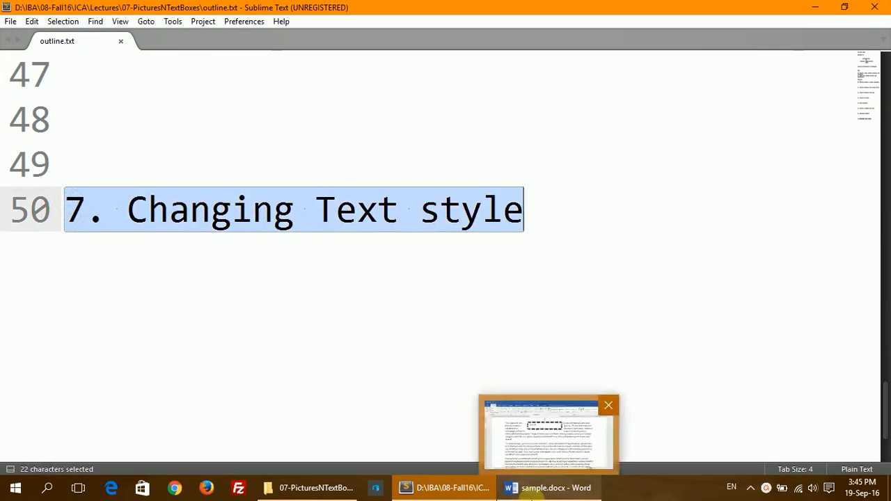
click(527, 490)
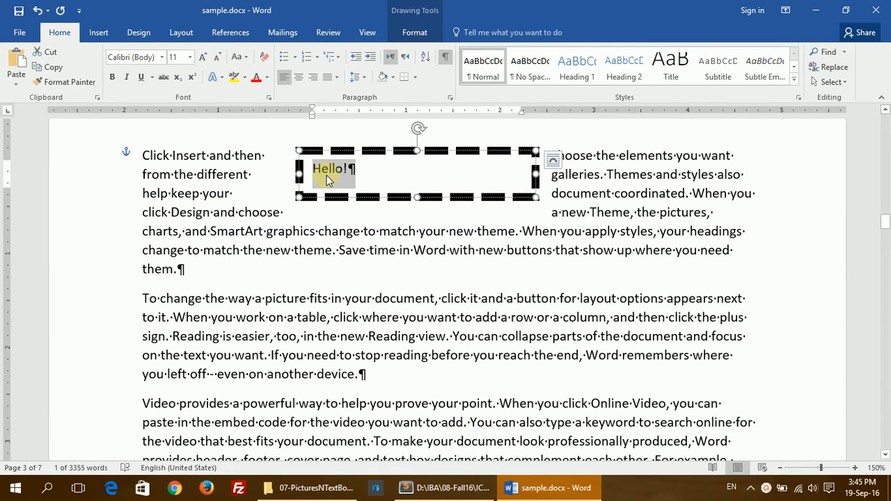
Step: Apply the WordArt style "Fill - Black, Text 1, Outline - Background 1, Hard Shadow - Background 1" to the "Hello!" text
click(414, 32)
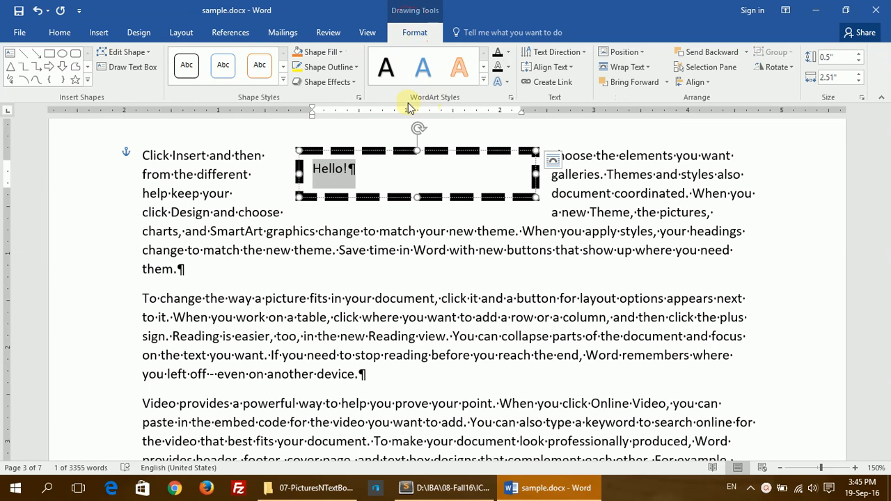
click(482, 83)
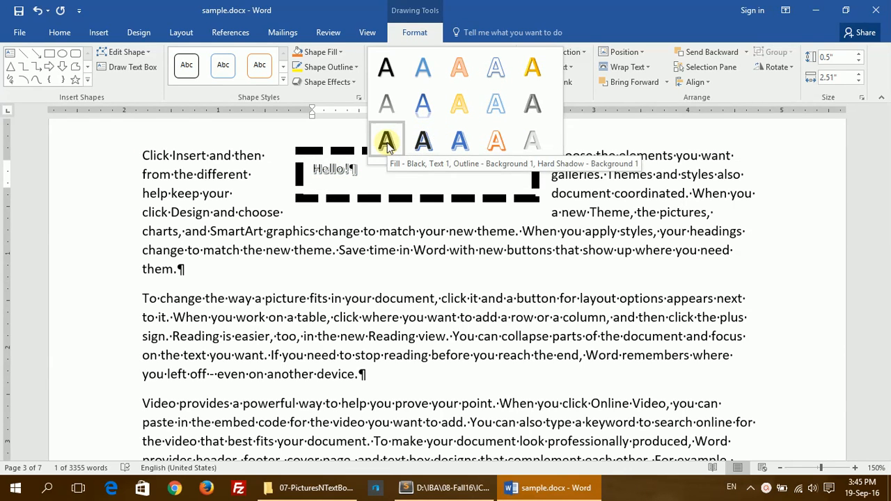
click(386, 142)
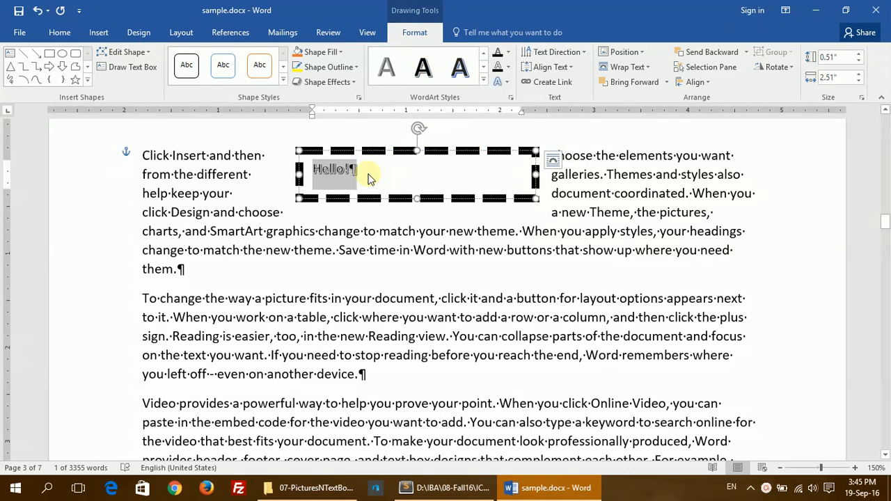
Step: Greatly enlarge the "Hello!" text and widen its text box to 2.97" so the word fits on one line
key(ctrl+shift+period)
key(ctrl+shift+period)
key(ctrl+shift+period)
key(ctrl+shift+period)
key(ctrl+shift+period)
key(ctrl+shift+period)
key(ctrl+shift+period)
key(ctrl+shift+period)
key(ctrl+shift+period)
key(ctrl+shift+period)
key(ctrl+shift+period)
key(ctrl+shift+period)
key(ctrl+shift+period)
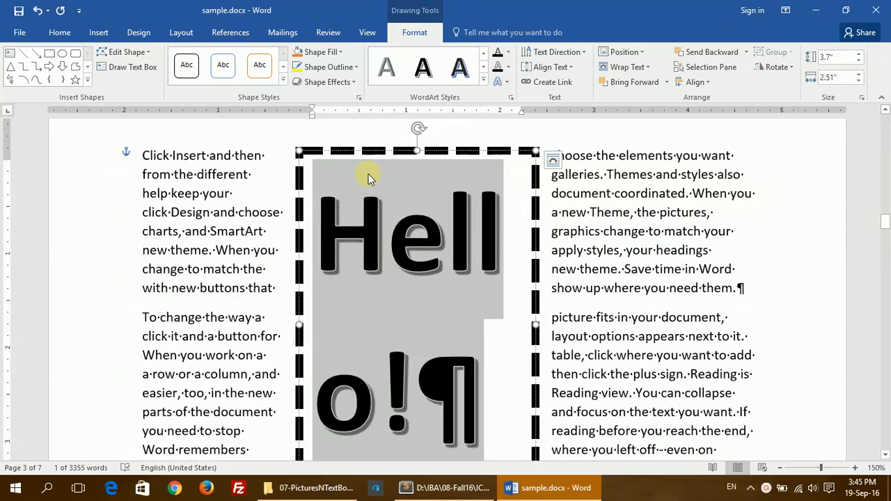
key(ctrl+shift+comma)
key(ctrl+shift+comma)
key(ctrl+shift+comma)
key(ctrl+shift+period)
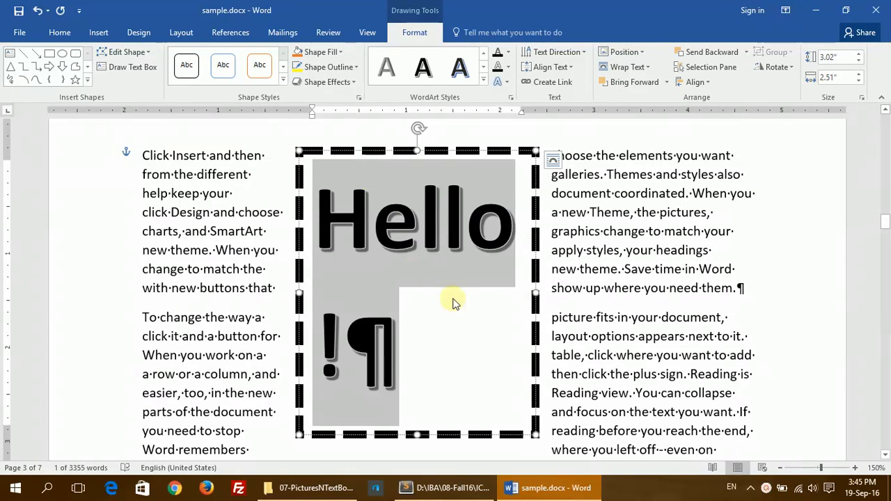
drag(535, 292, 577, 291)
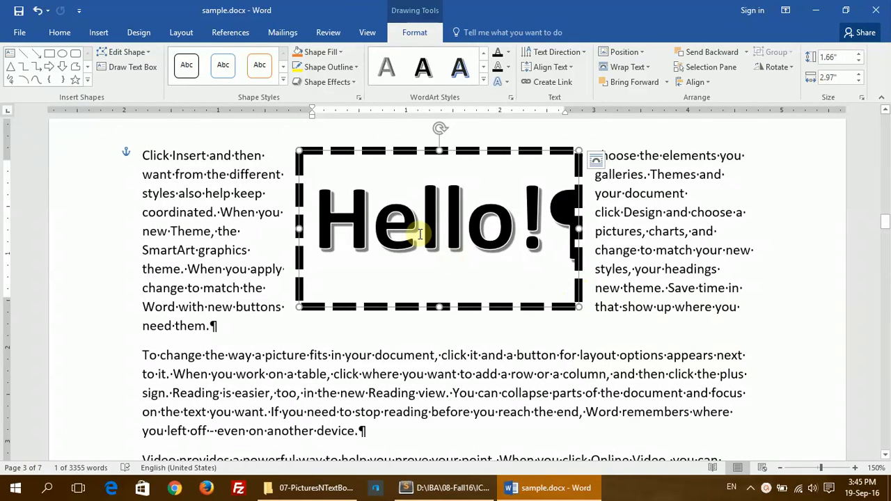
Step: Apply the first reflection variation to the word "Hello" in the text box
drag(322, 202, 516, 203)
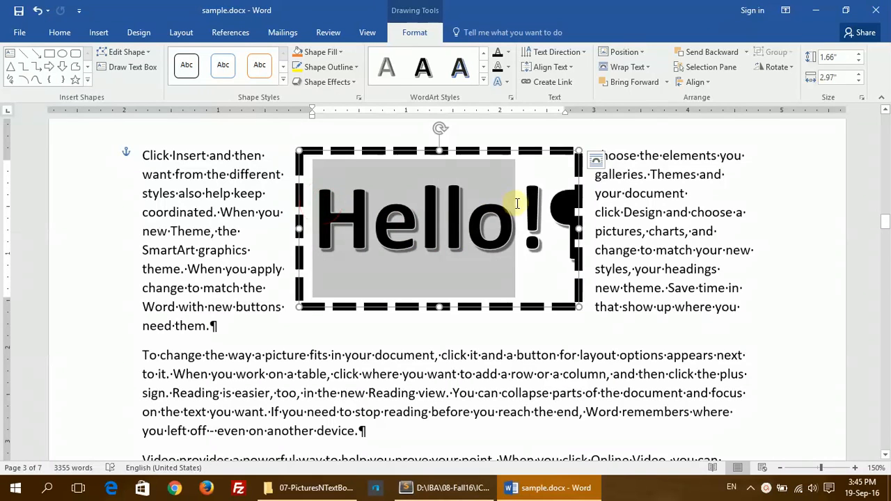
click(507, 82)
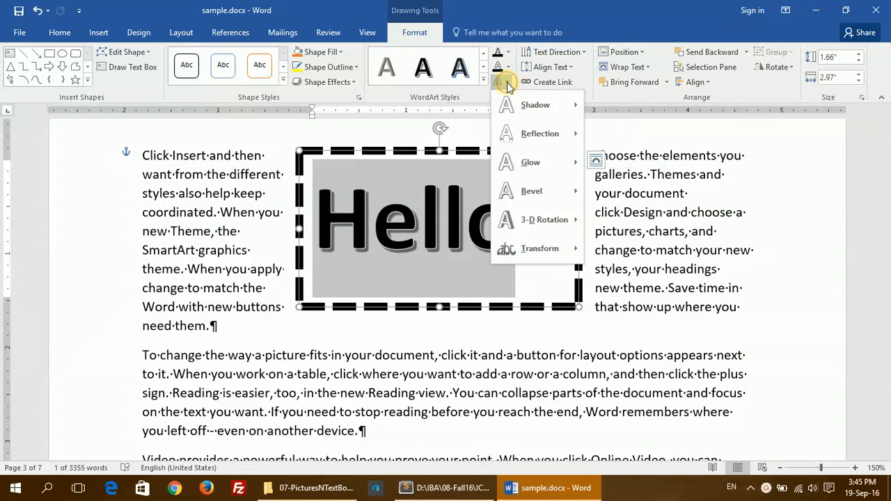
mouse_move(557, 150)
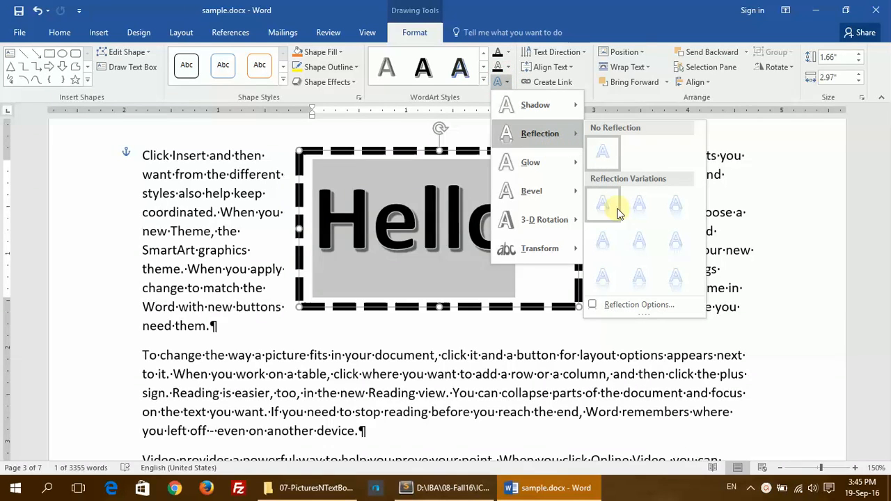
click(616, 205)
Step: Transform the "Hello!" text with a triangular warp that peaks in the middle and deselect the text box
click(507, 82)
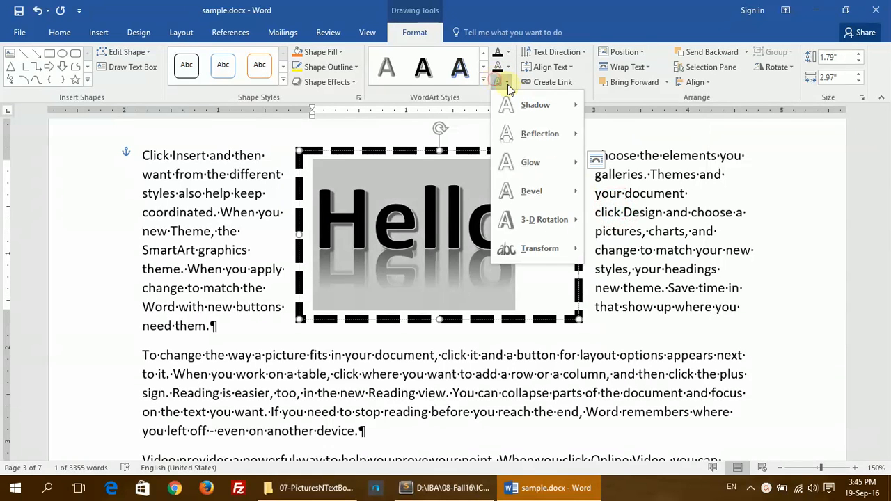
mouse_move(549, 249)
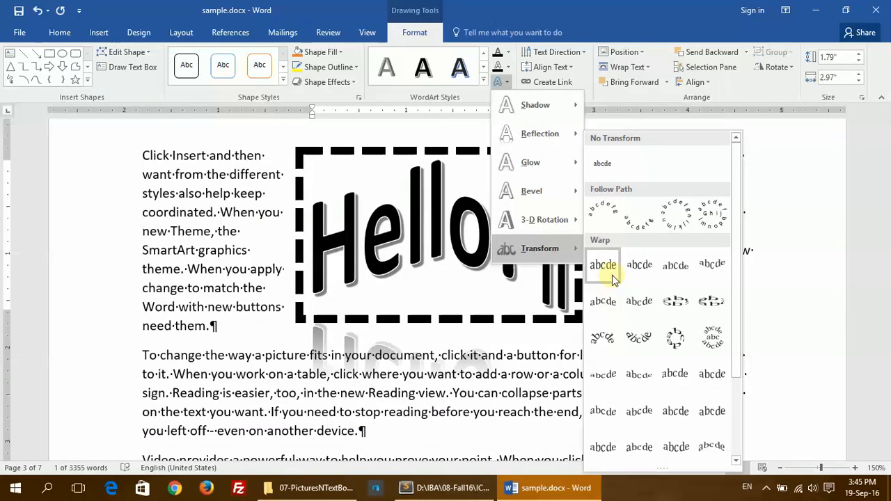
click(666, 273)
click(666, 278)
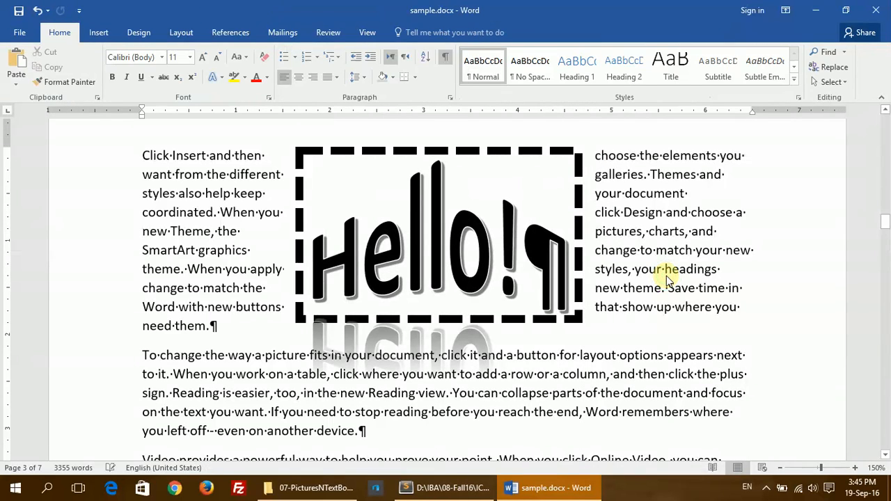
Step: Transform the "Hello!" text with the curved warp that is first in the fourth row of warp styles
click(426, 194)
double_click(435, 215)
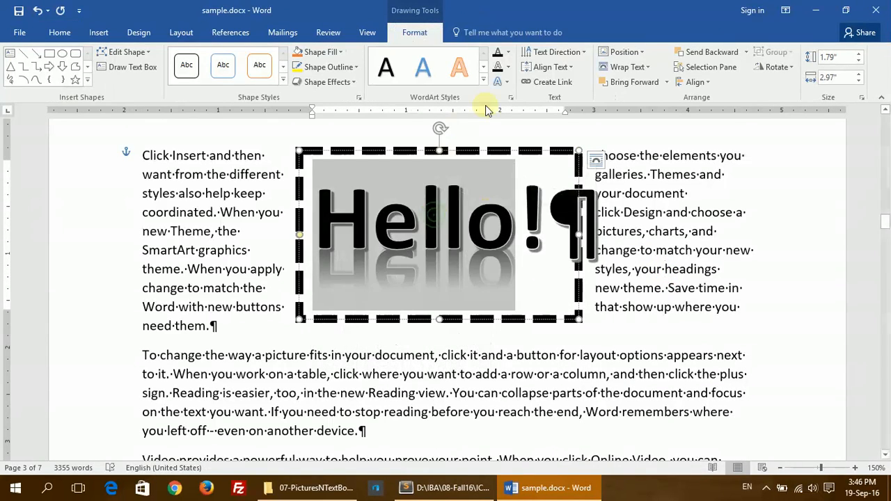
click(507, 83)
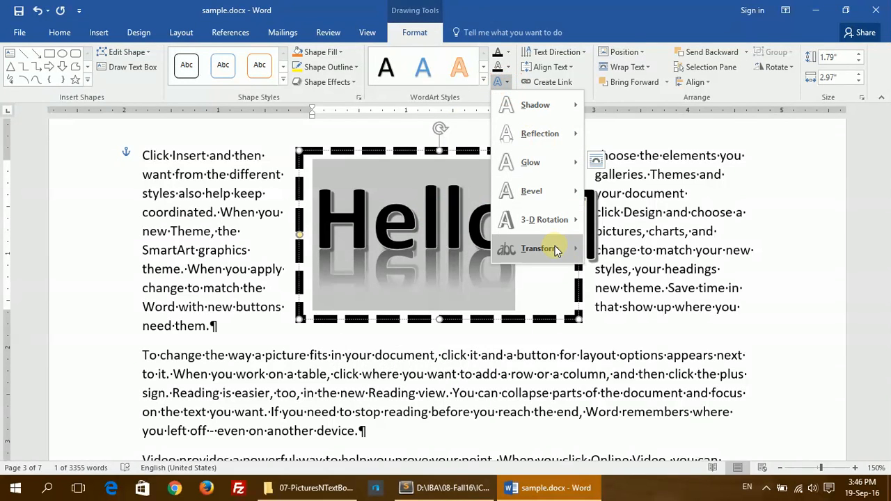
mouse_move(555, 248)
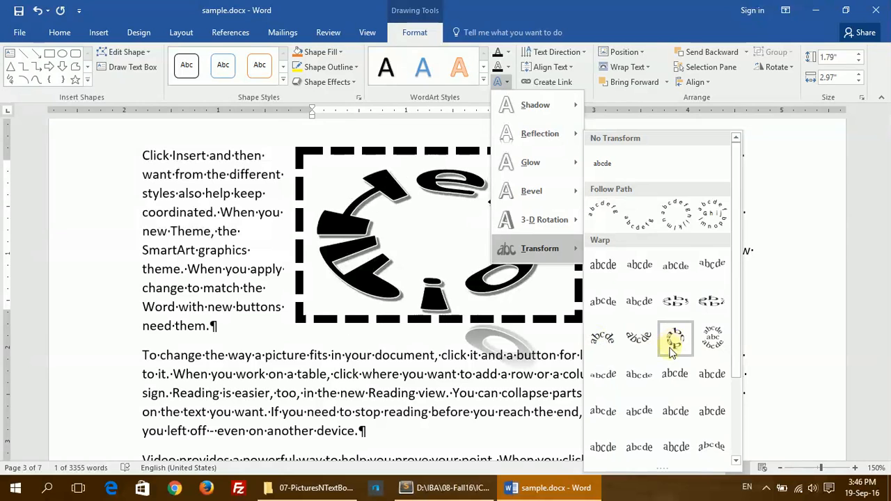
click(604, 379)
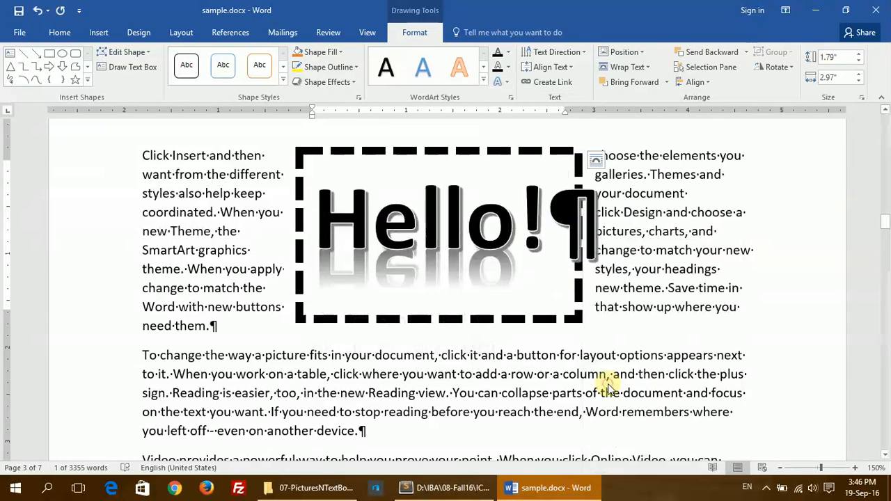
Step: Set the "Hello!" text outline to 4½ pt weight and a dark orange theme color
click(508, 66)
mouse_move(571, 256)
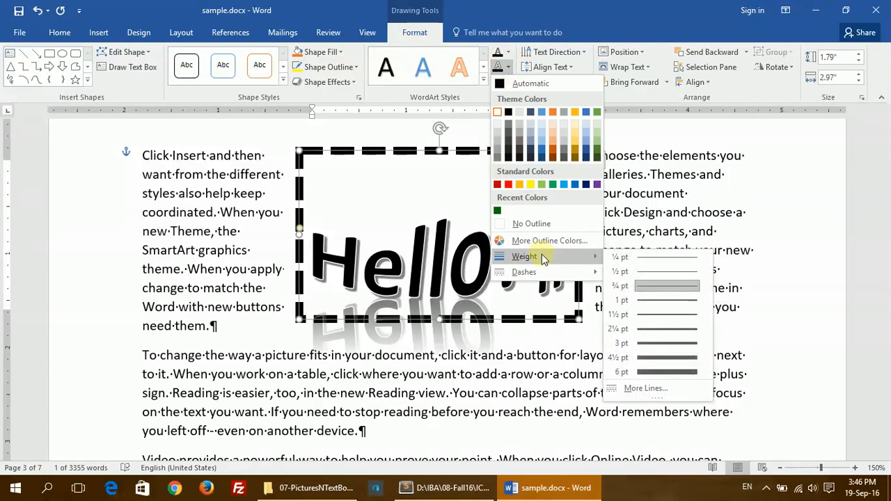
click(653, 356)
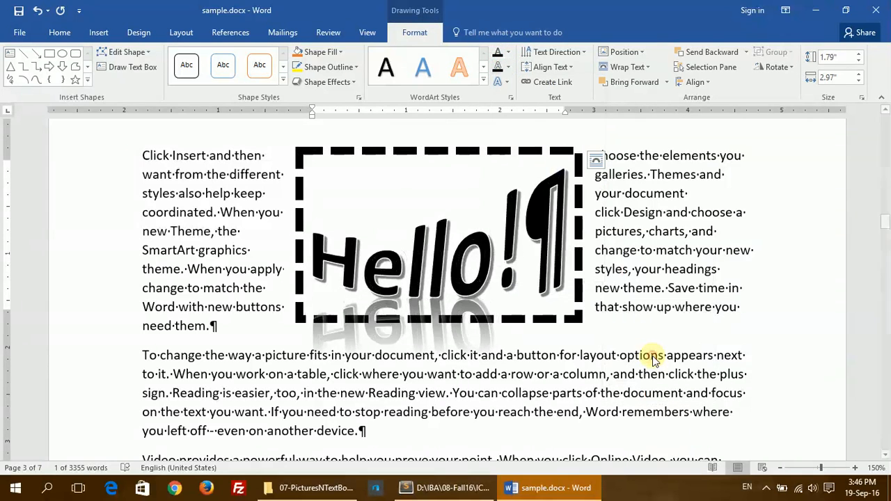
click(509, 67)
click(552, 144)
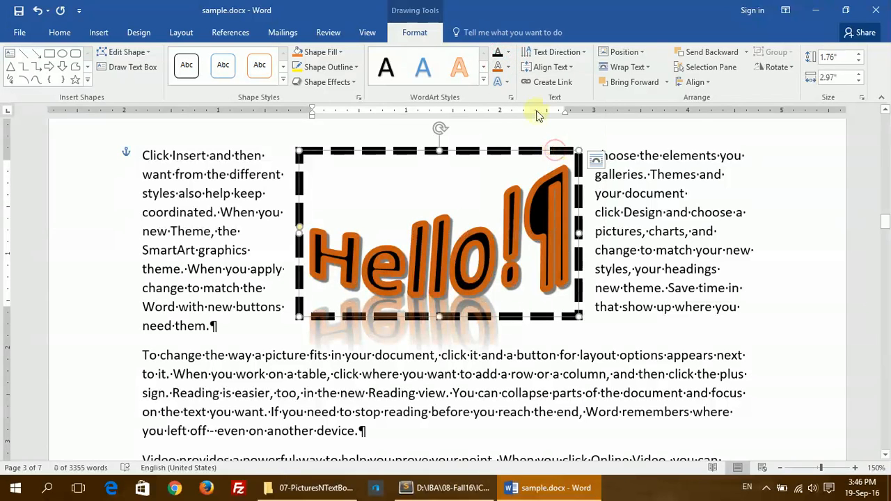
Step: Fill the "Hello!" text with the same dark orange as its outline and deselect the text box
click(508, 53)
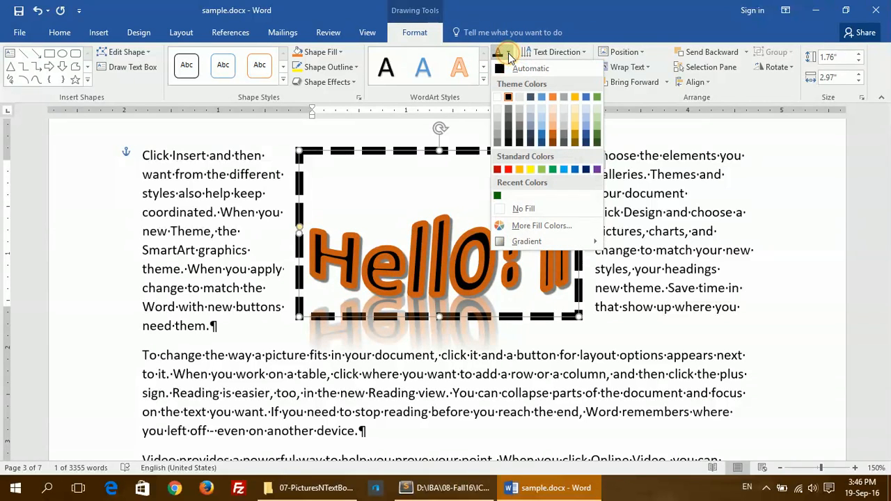
click(552, 131)
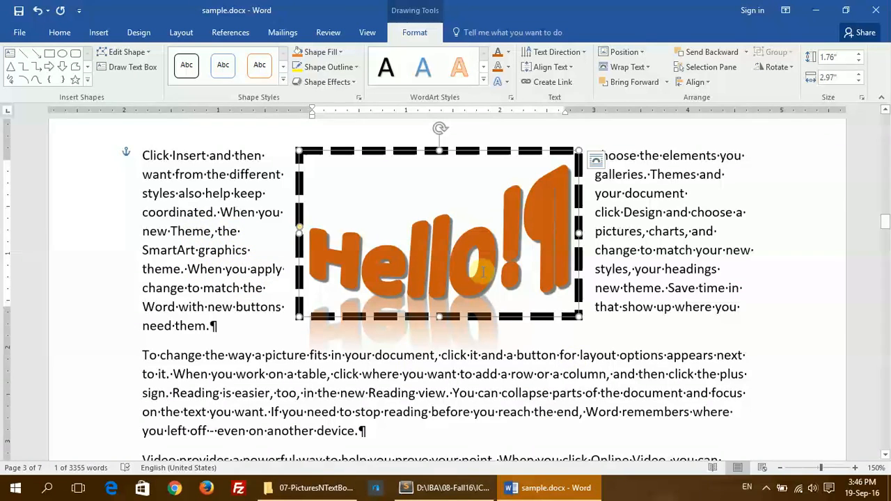
click(531, 211)
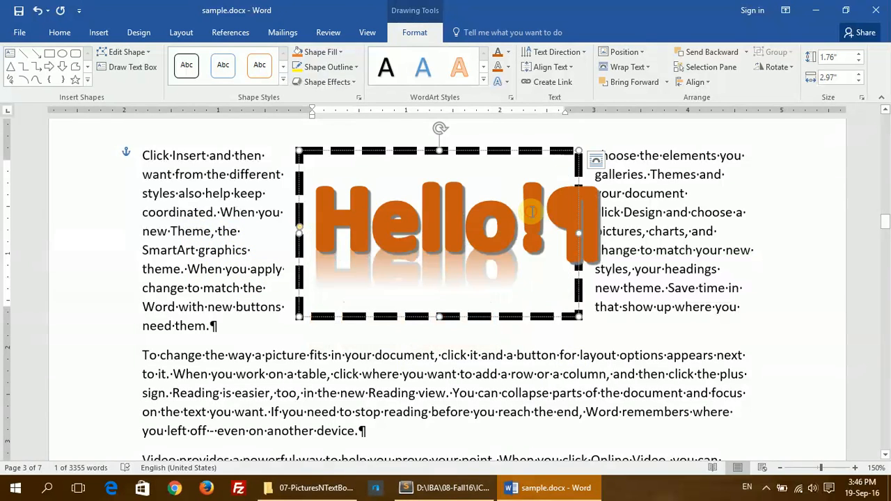
click(189, 269)
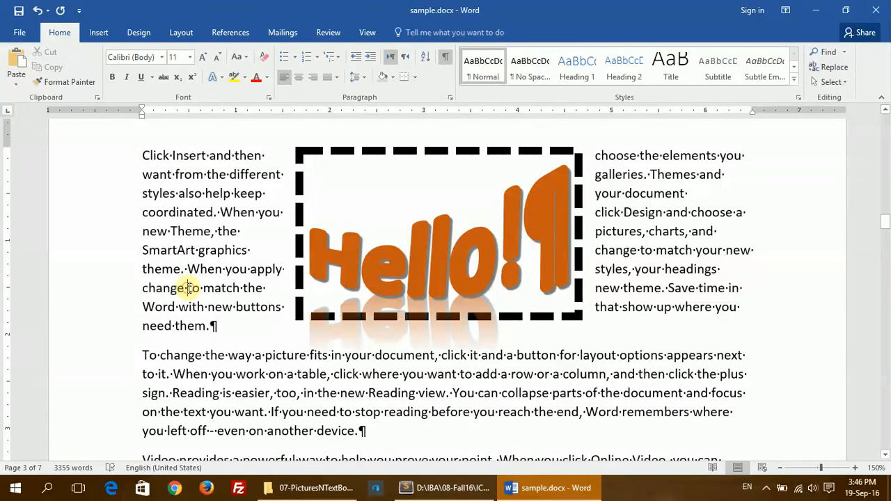
double_click(223, 374)
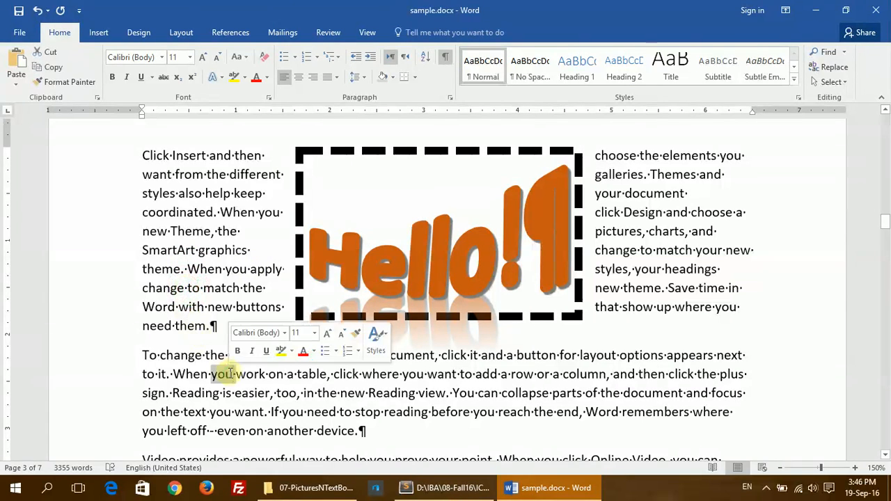
click(445, 412)
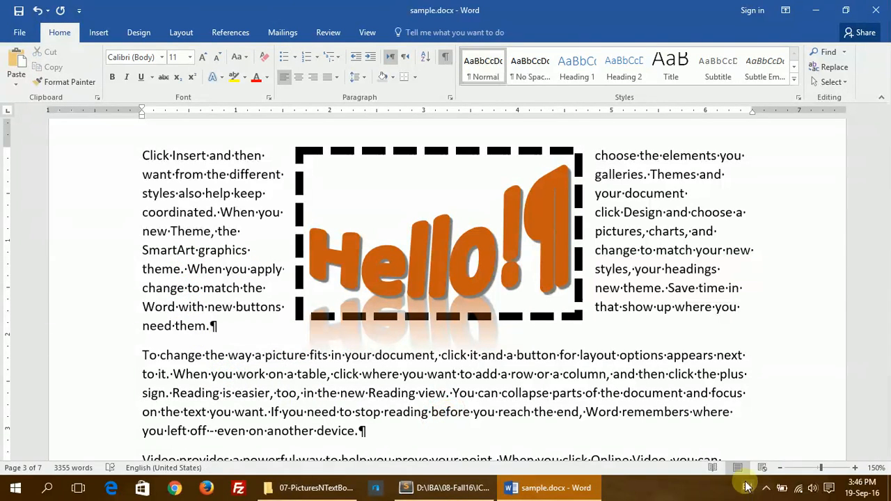
click(767, 487)
click(781, 463)
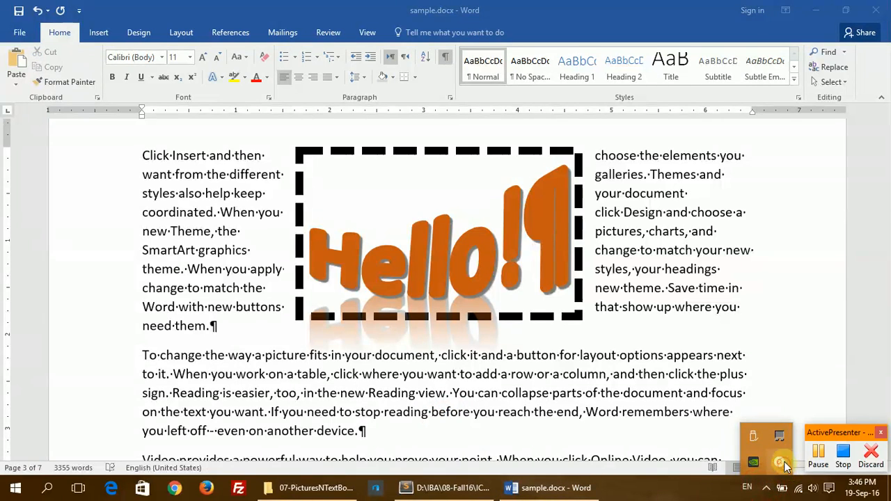
click(843, 456)
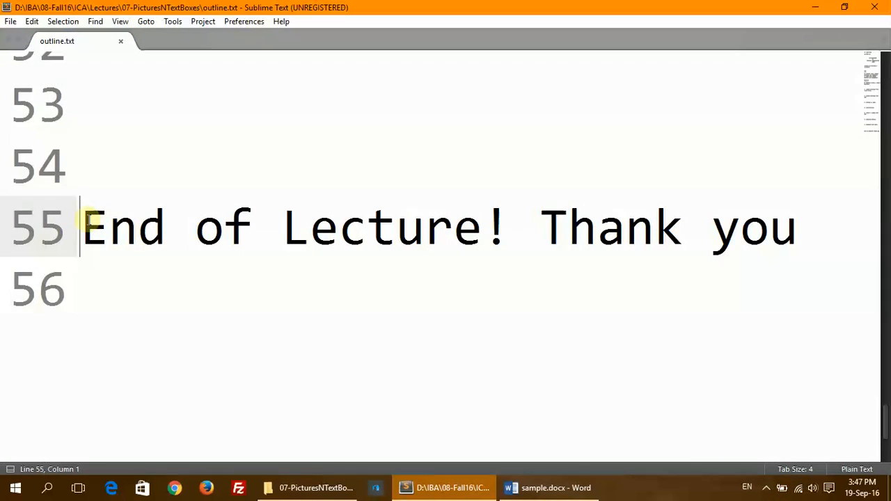
Step: Highlight the "End of Lecture! Thank you" line in outline.txt and switch back to sample.docx in Word
drag(82, 225, 798, 240)
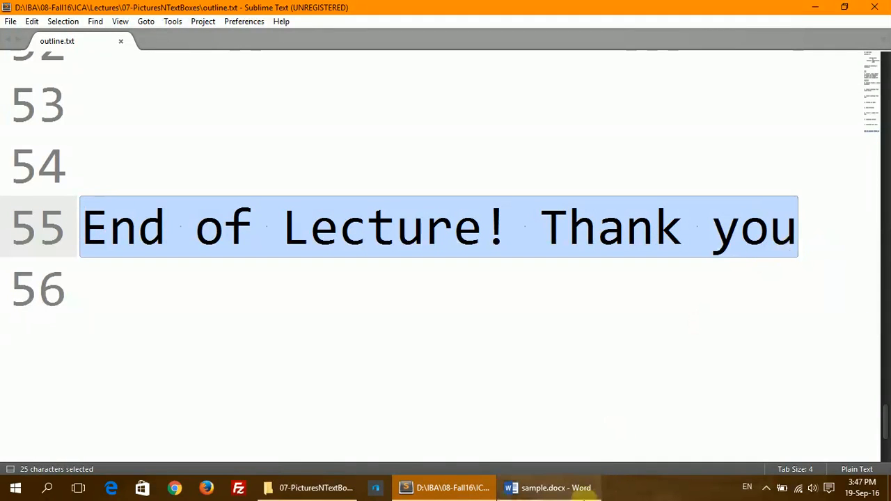
click(584, 494)
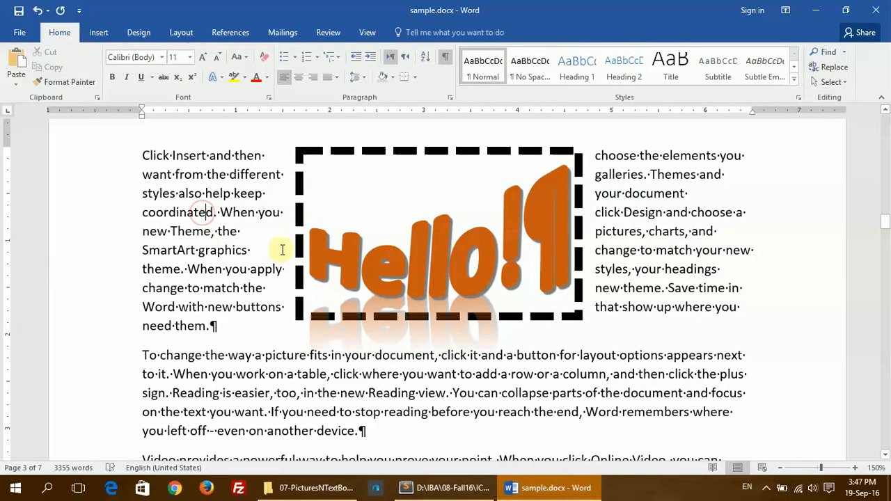
Step: Apply the tilted, white-framed picture style to the mosque picture on page 2
scroll(261, 268, up, 6)
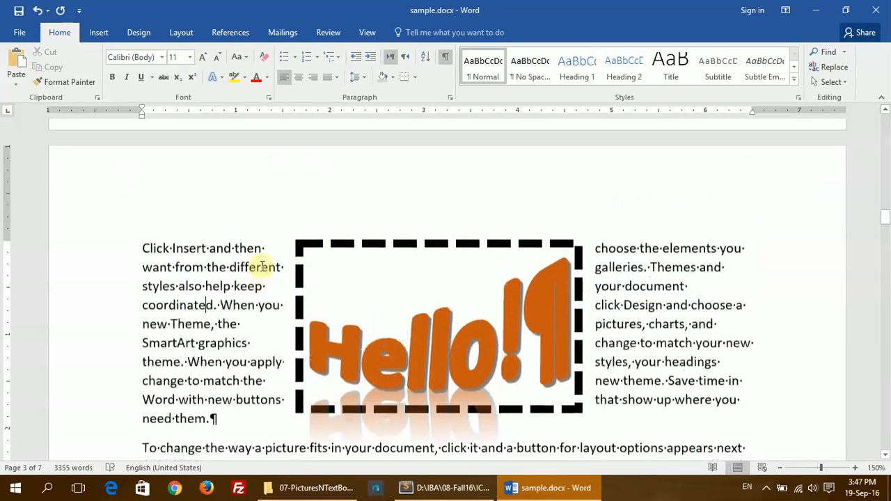
drag(331, 329, 381, 297)
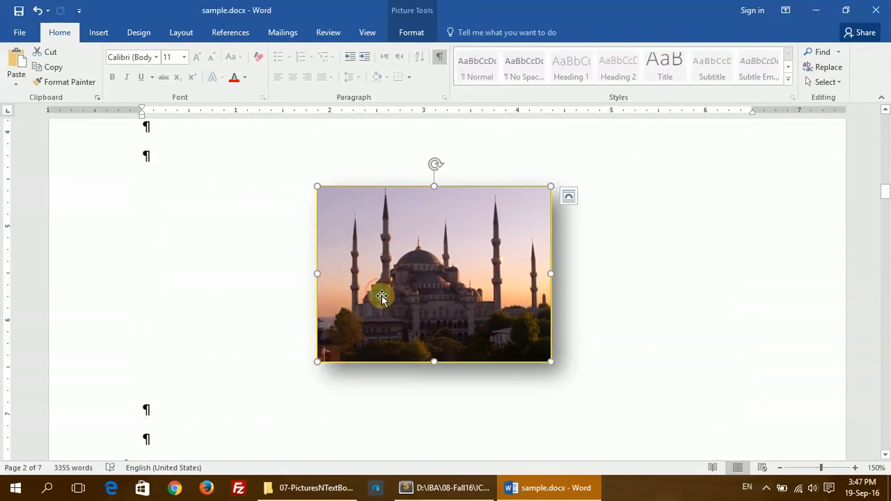
click(409, 31)
click(476, 82)
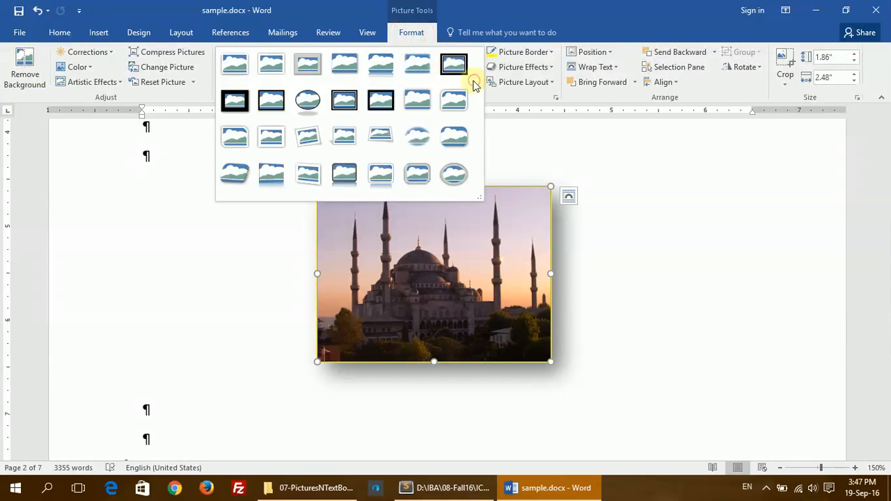
click(308, 141)
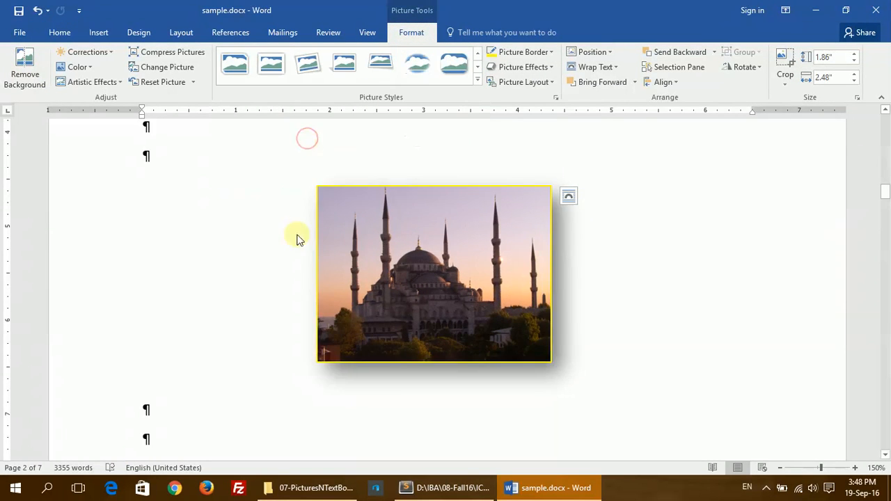
Step: Change the "Hello!" text box outline from dashed to a solid line and color it yellow
scroll(384, 248, down, 7)
scroll(388, 253, down, 2)
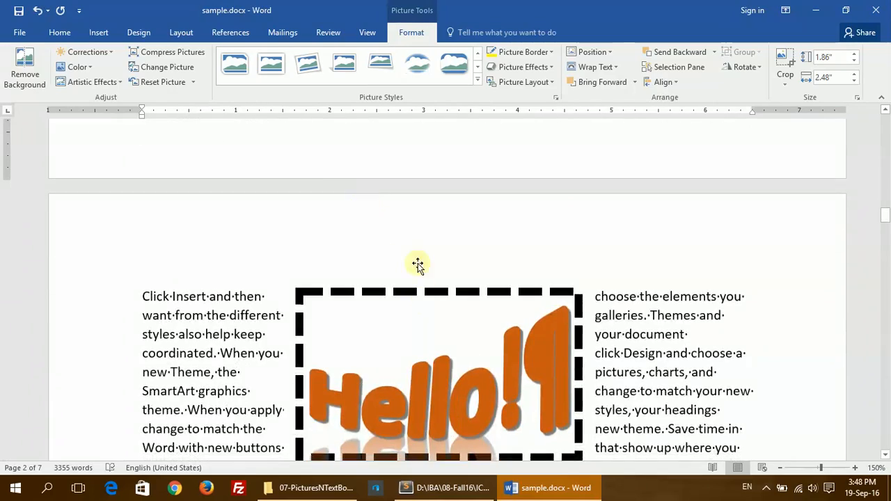
scroll(424, 298, up, 7)
scroll(375, 209, down, 8)
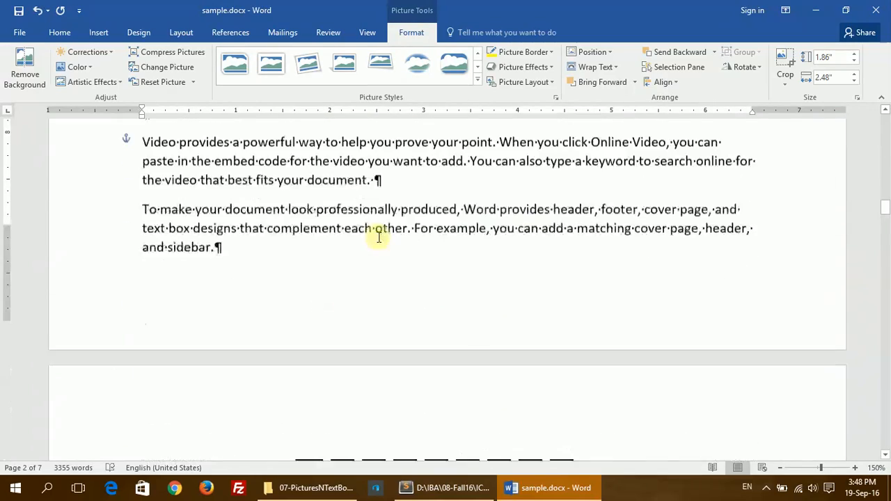
click(298, 339)
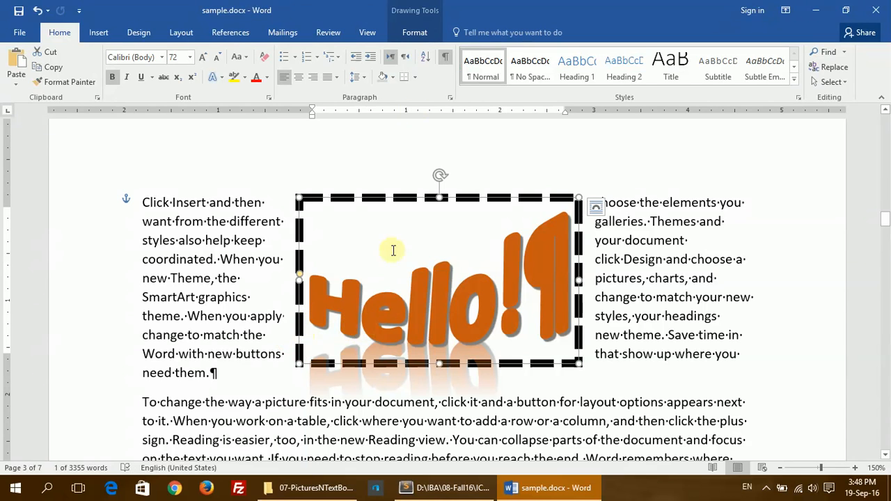
click(412, 33)
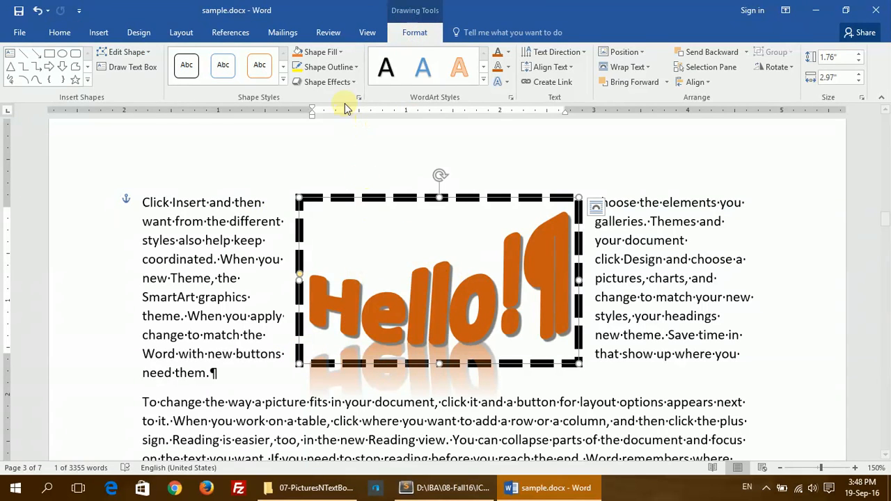
click(345, 66)
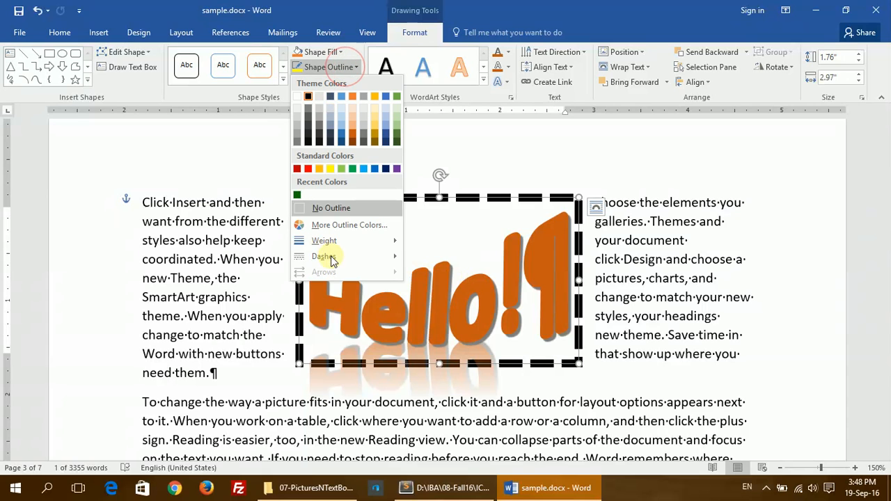
mouse_move(346, 245)
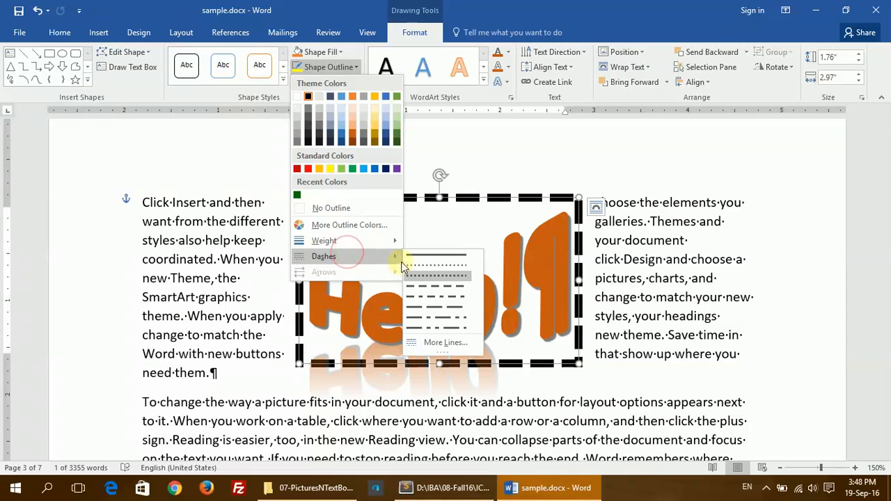
click(415, 255)
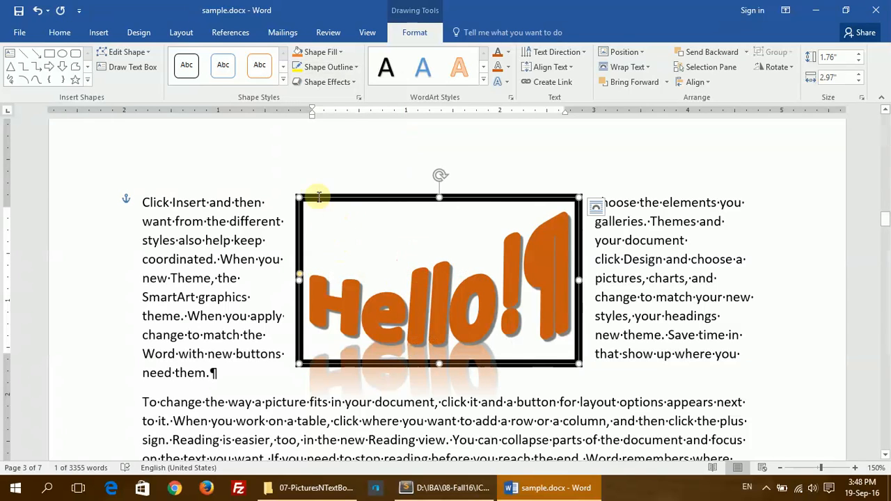
click(299, 68)
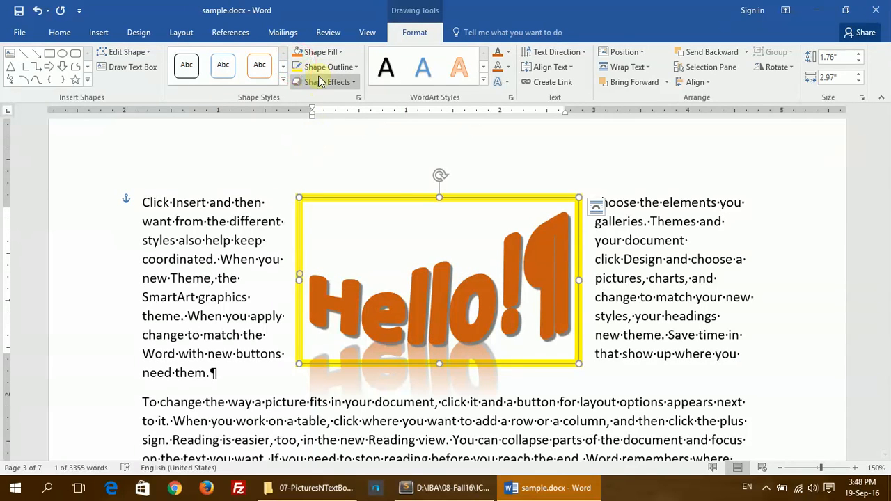
Step: Color the "Hello!" text box outline light gray and compare it with the framed mosque picture on page 2
click(317, 67)
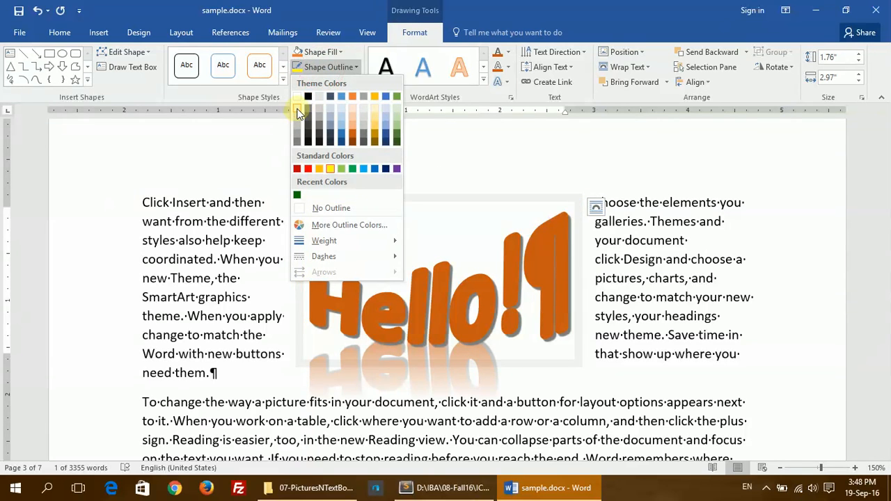
click(297, 113)
click(304, 67)
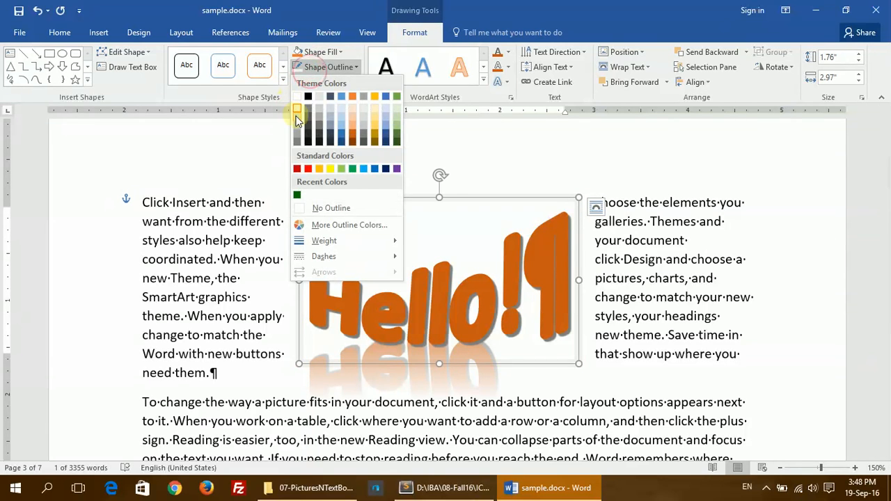
click(297, 115)
scroll(372, 258, up, 10)
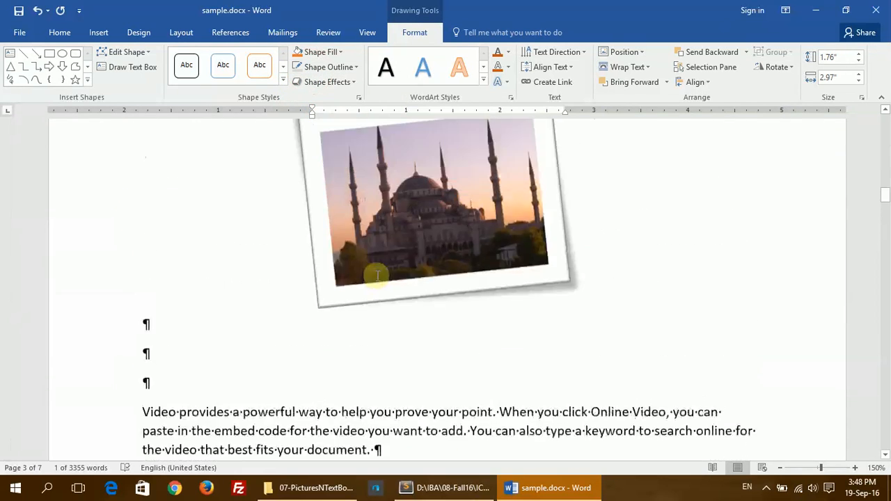
scroll(376, 275, up, 1)
scroll(371, 210, down, 10)
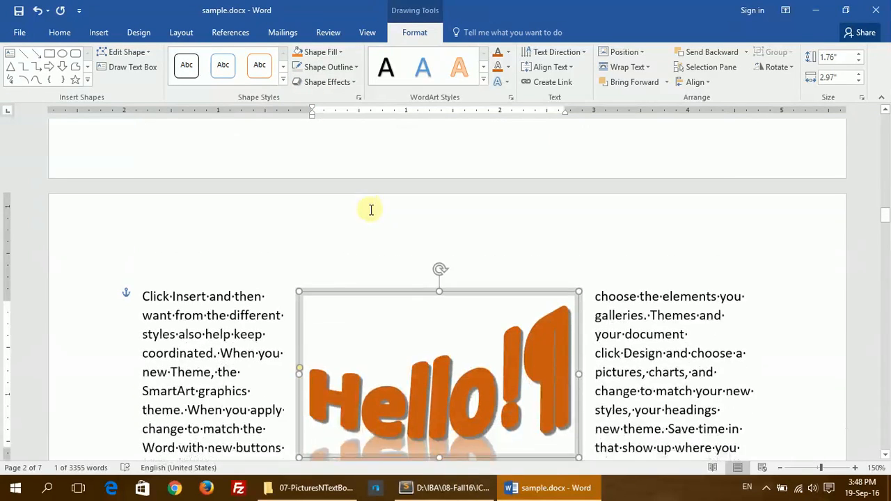
Step: Give the "Hello!" text box an outer shadow offset to the right and the first reflection variation
click(354, 80)
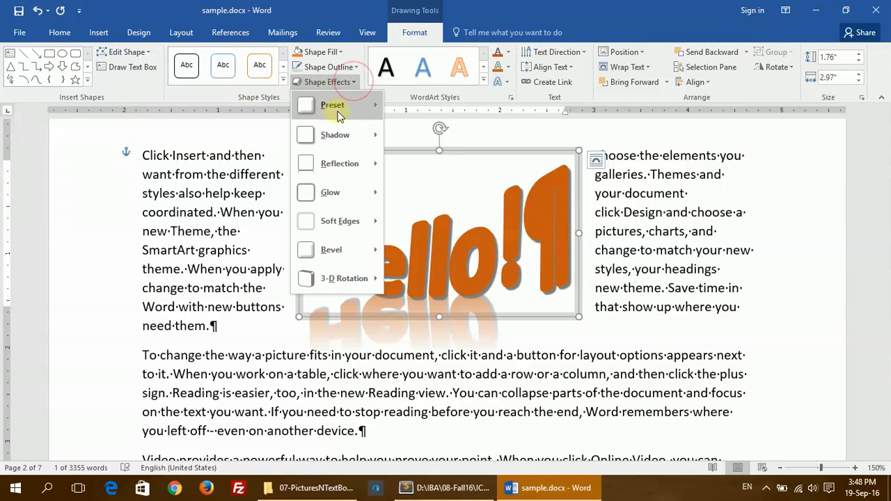
mouse_move(348, 137)
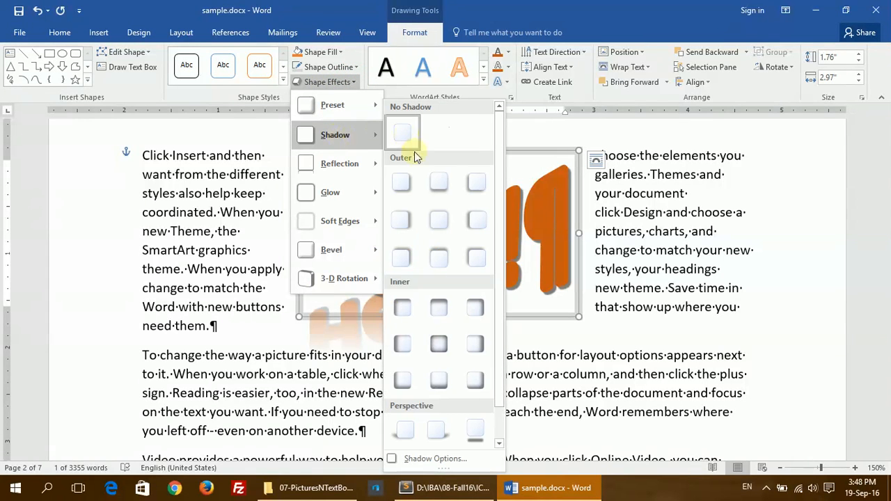
click(402, 212)
click(342, 84)
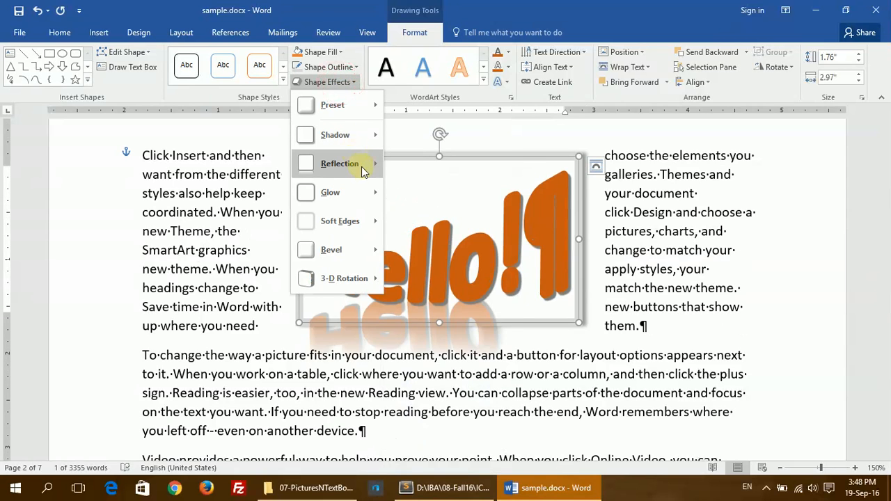
mouse_move(366, 171)
click(400, 245)
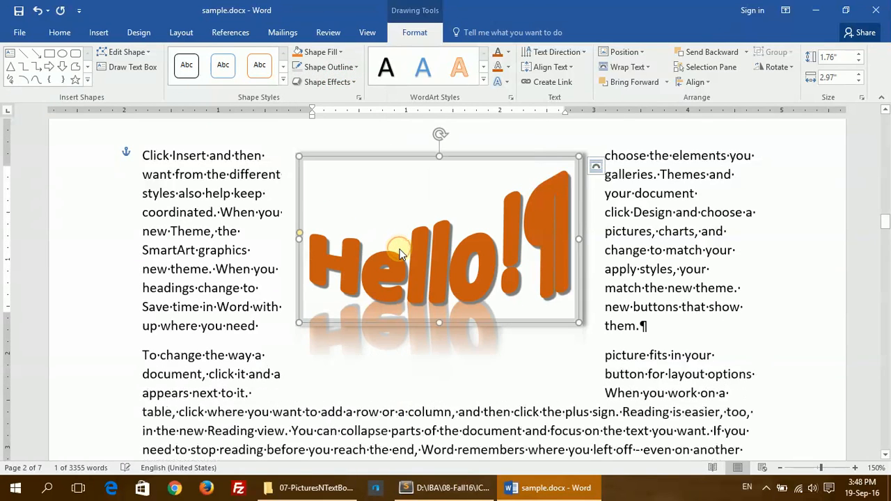
Step: Apply the fourth bevel preset in the first row to the "Hello!" text box and rotate the box counterclockwise
click(343, 85)
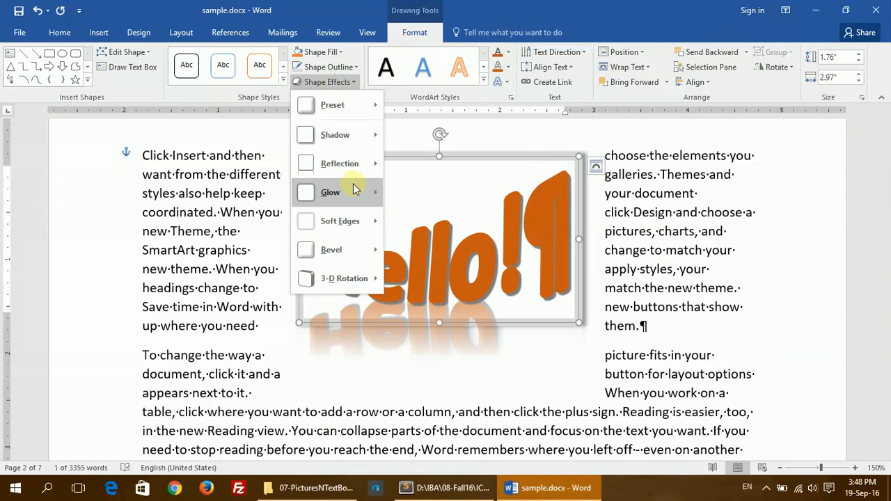
mouse_move(353, 253)
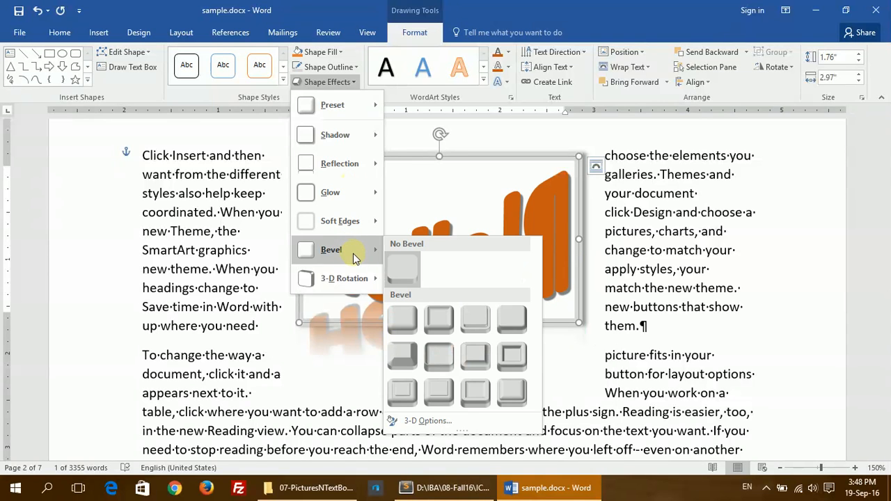
click(404, 319)
click(344, 85)
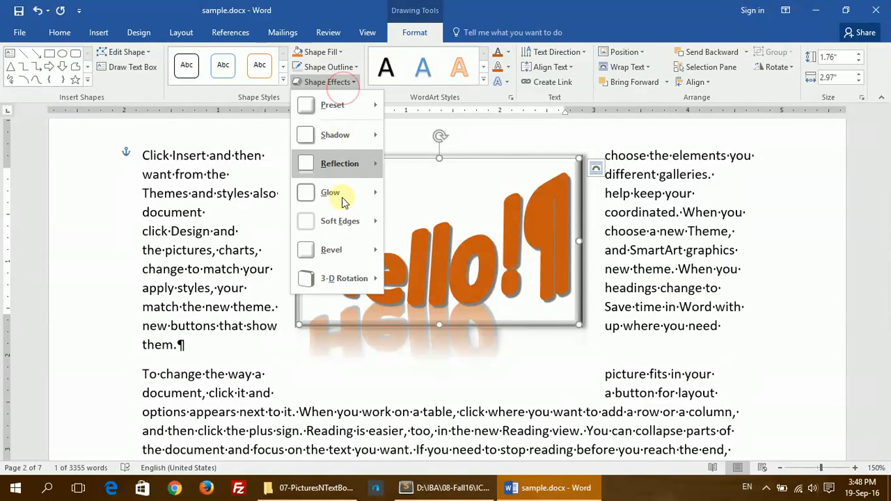
mouse_move(361, 252)
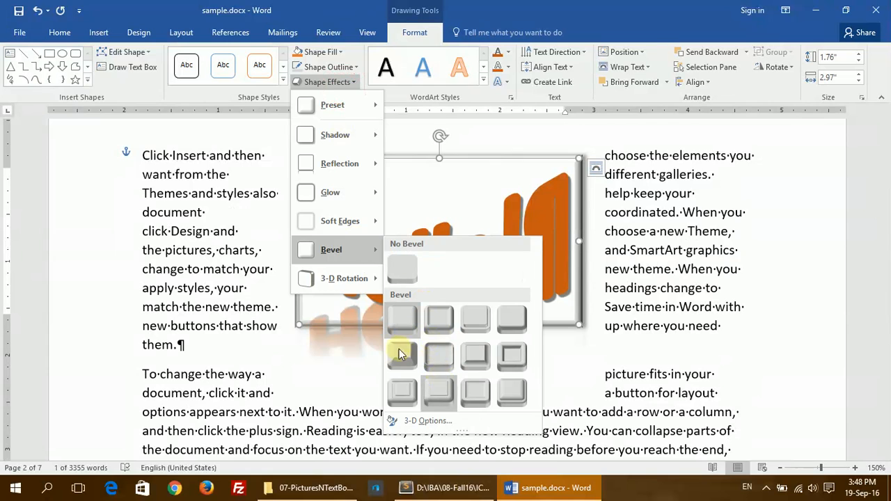
click(512, 321)
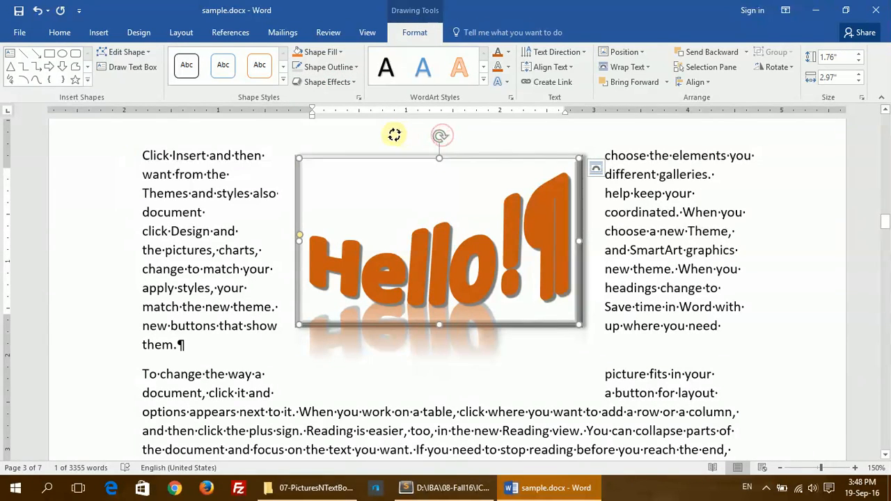
drag(394, 134, 388, 134)
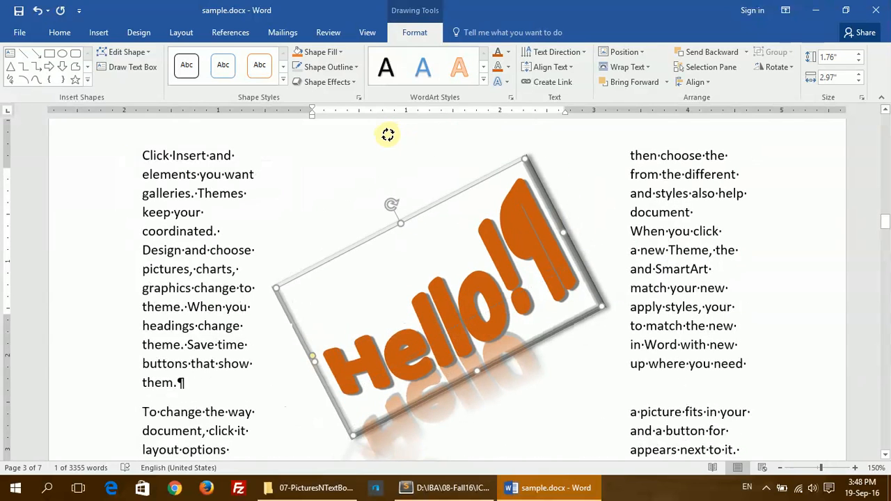
Step: Open the detailed 3-D format settings for the "Hello!" text box and look over the 3-D rotation presets
click(325, 81)
mouse_move(359, 259)
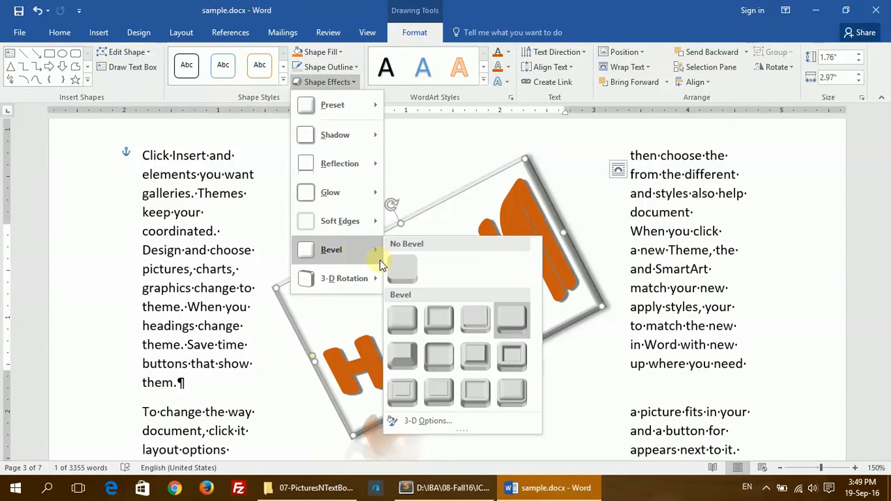
click(413, 420)
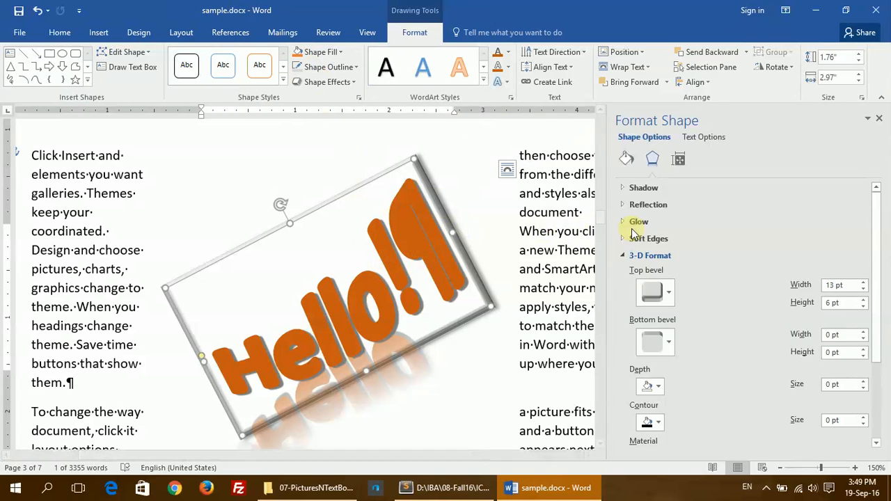
click(321, 82)
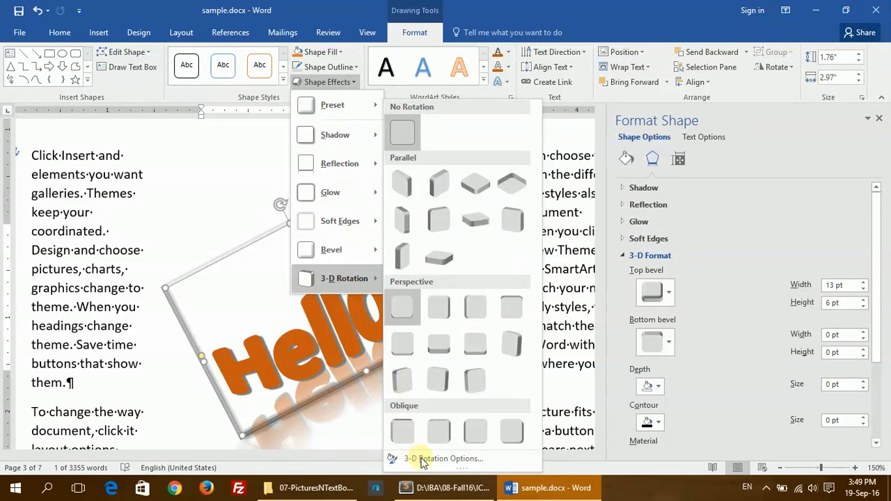
click(258, 99)
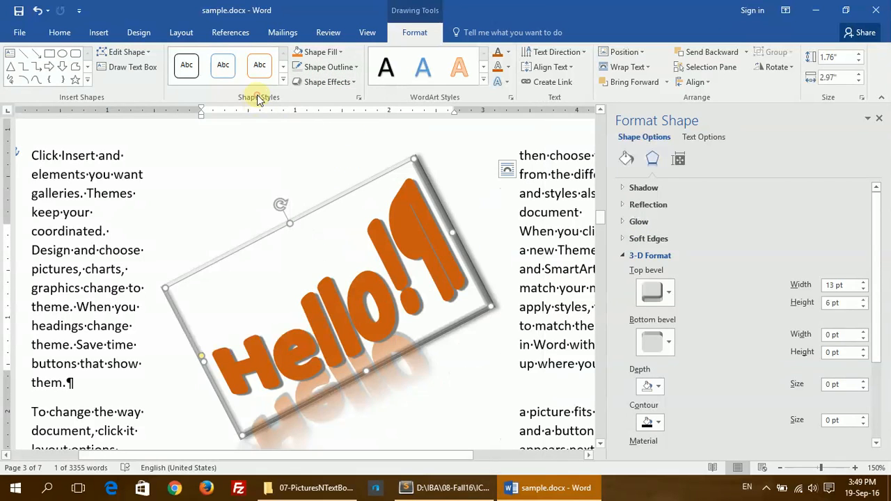
Step: Examine the text box's fill, line, text and effect formatting options, expand its shadow settings, and compare them with the shape effect presets
click(357, 99)
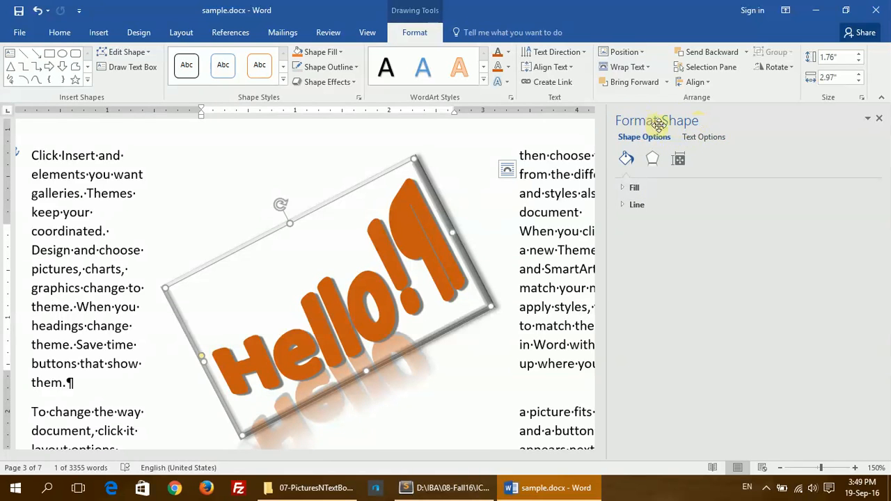
click(705, 138)
click(648, 137)
click(652, 159)
scroll(652, 269, down, 1)
scroll(642, 256, up, 1)
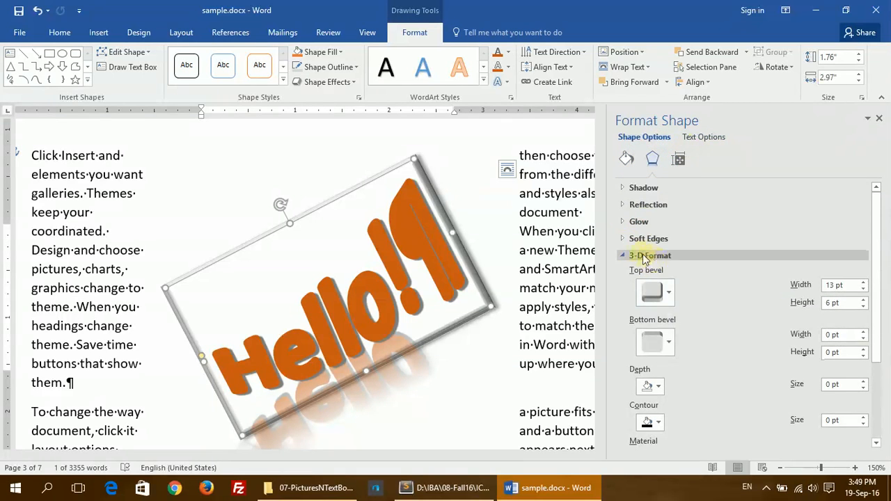
click(625, 190)
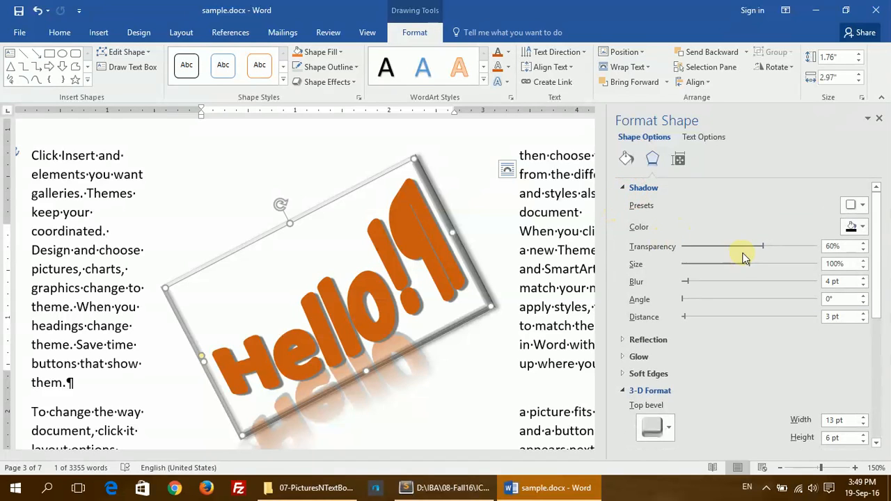
click(350, 83)
click(363, 139)
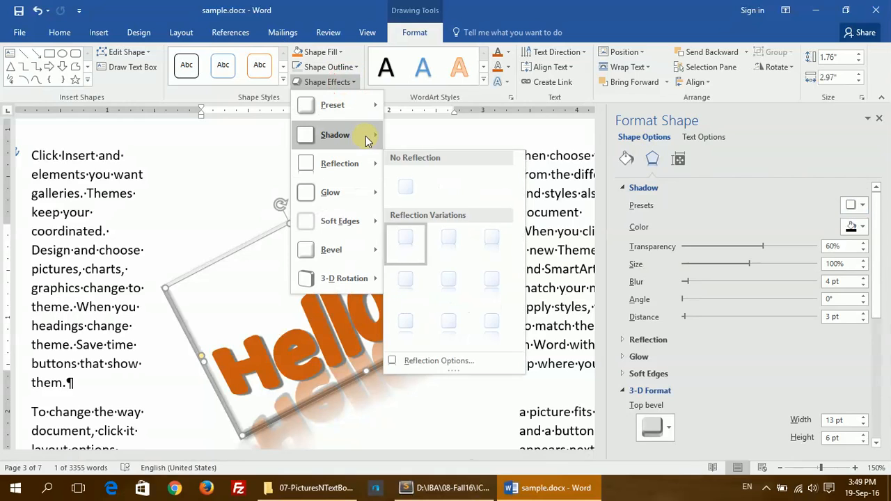
click(750, 360)
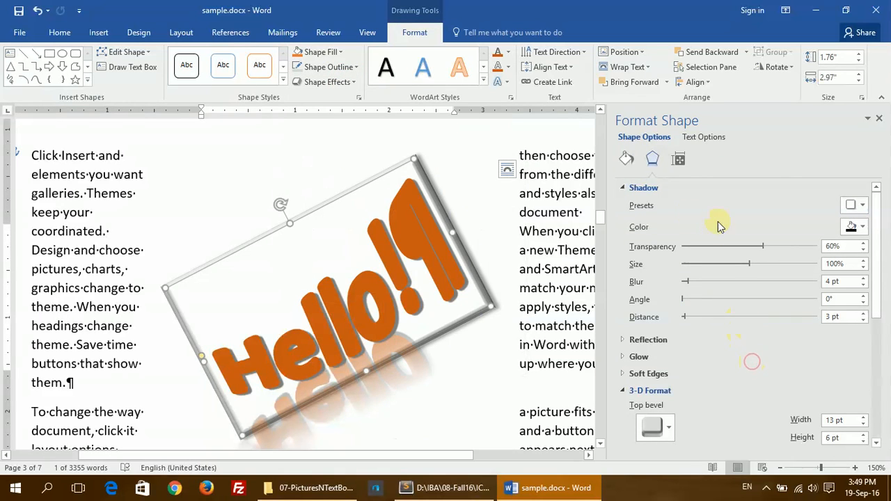
click(766, 488)
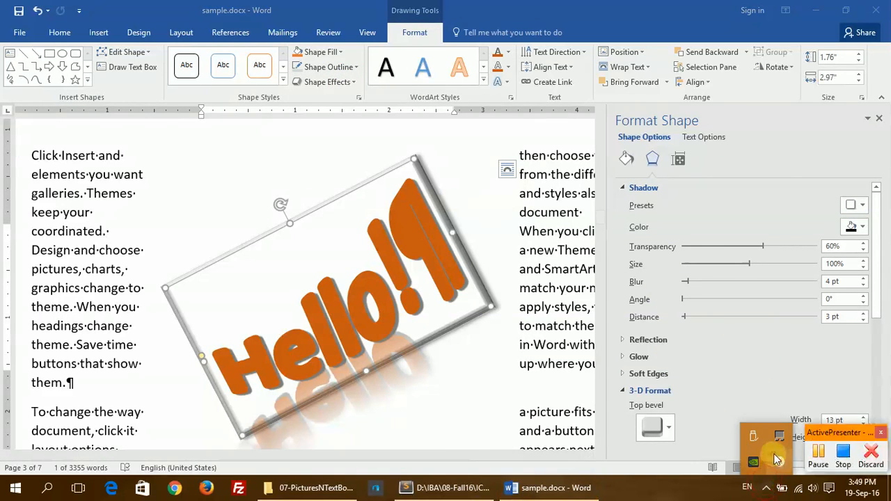